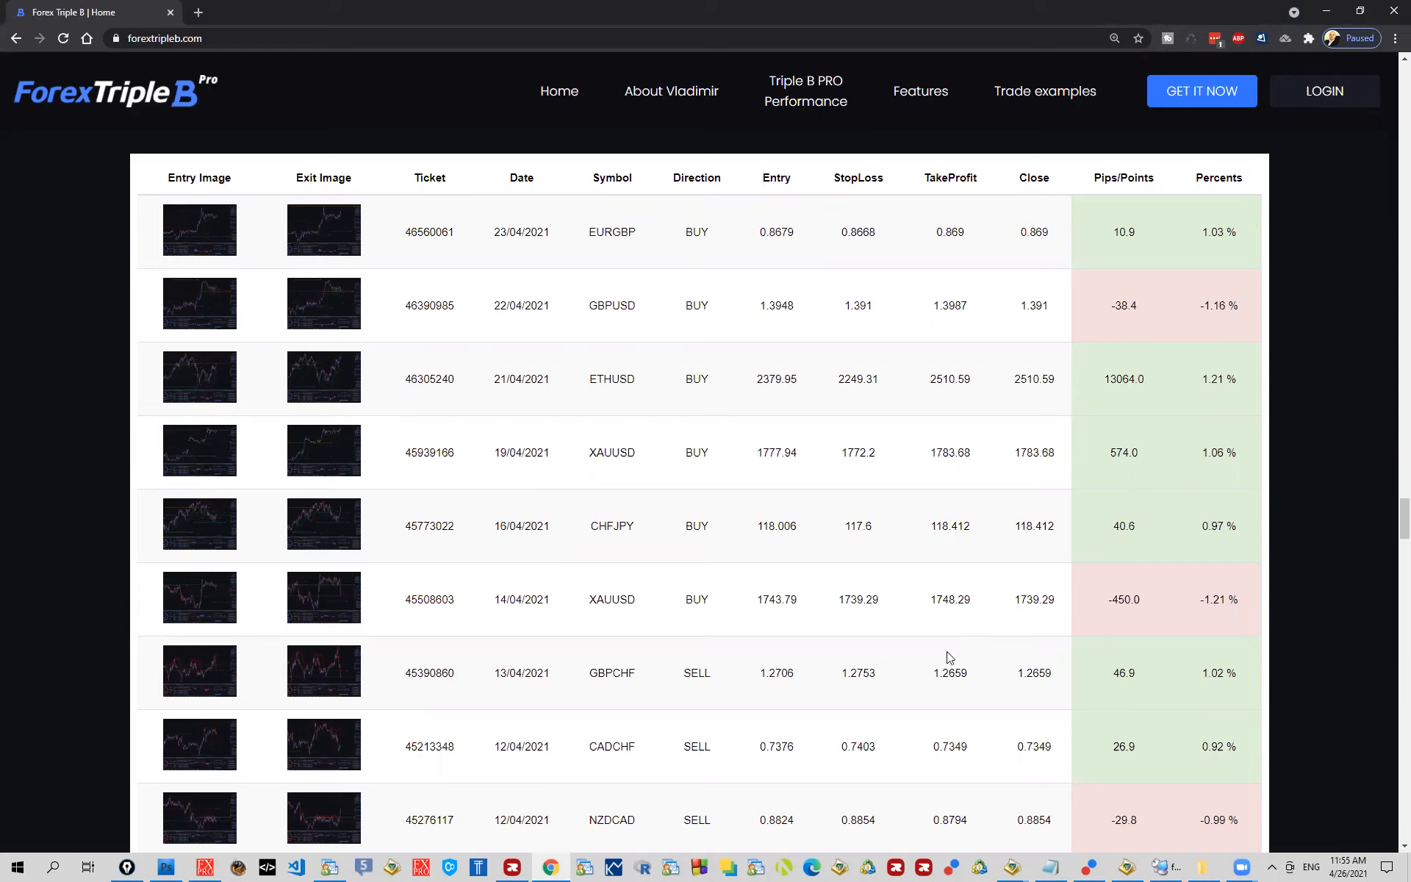
Step: Check today's date, then select the 19/04/2021 XAUUSD trade date in the examples table
left_click(1347, 867)
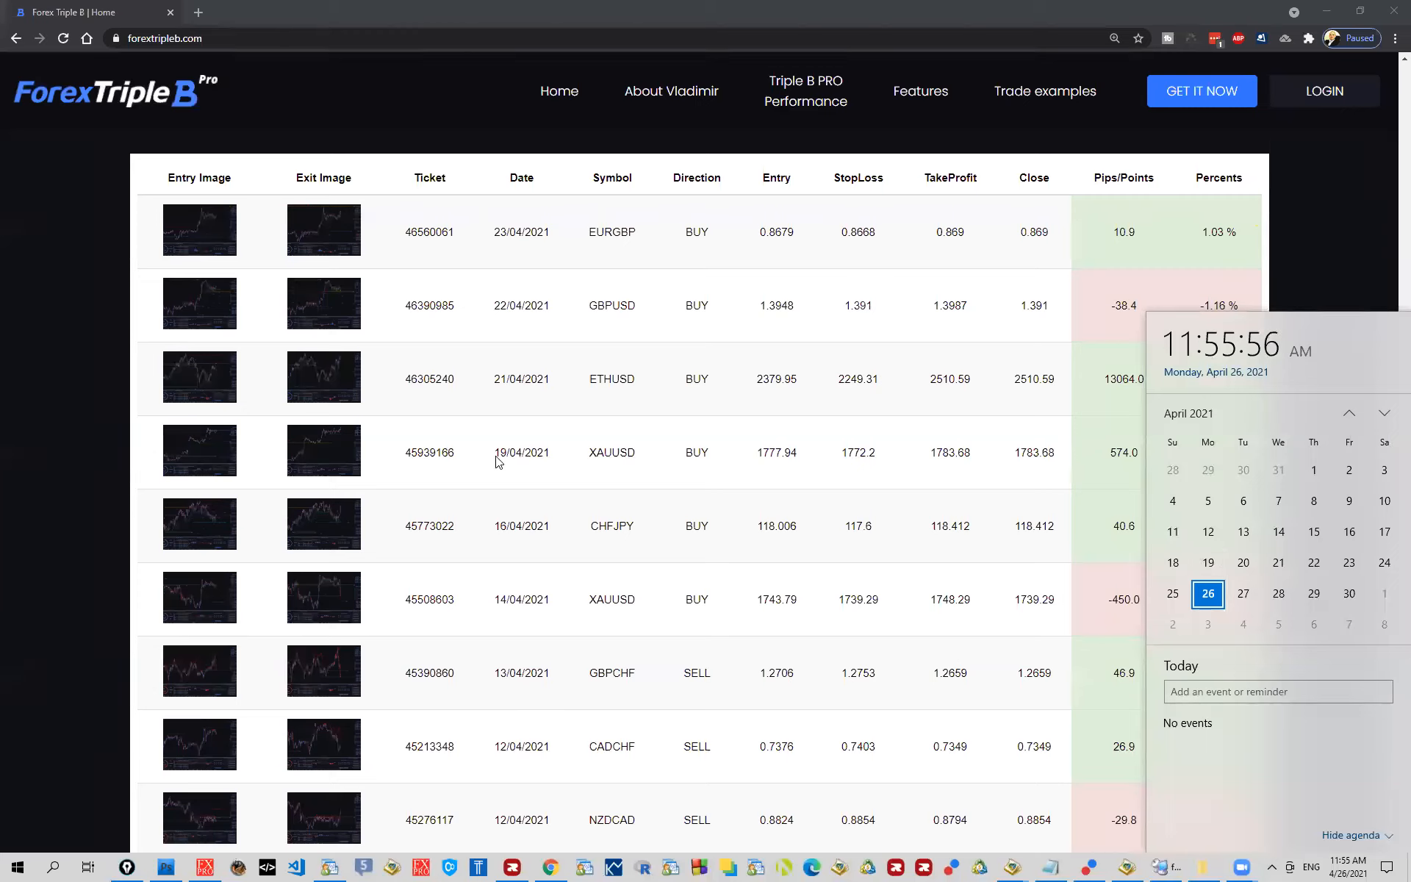
double_click(521, 453)
left_click(499, 232, "shift")
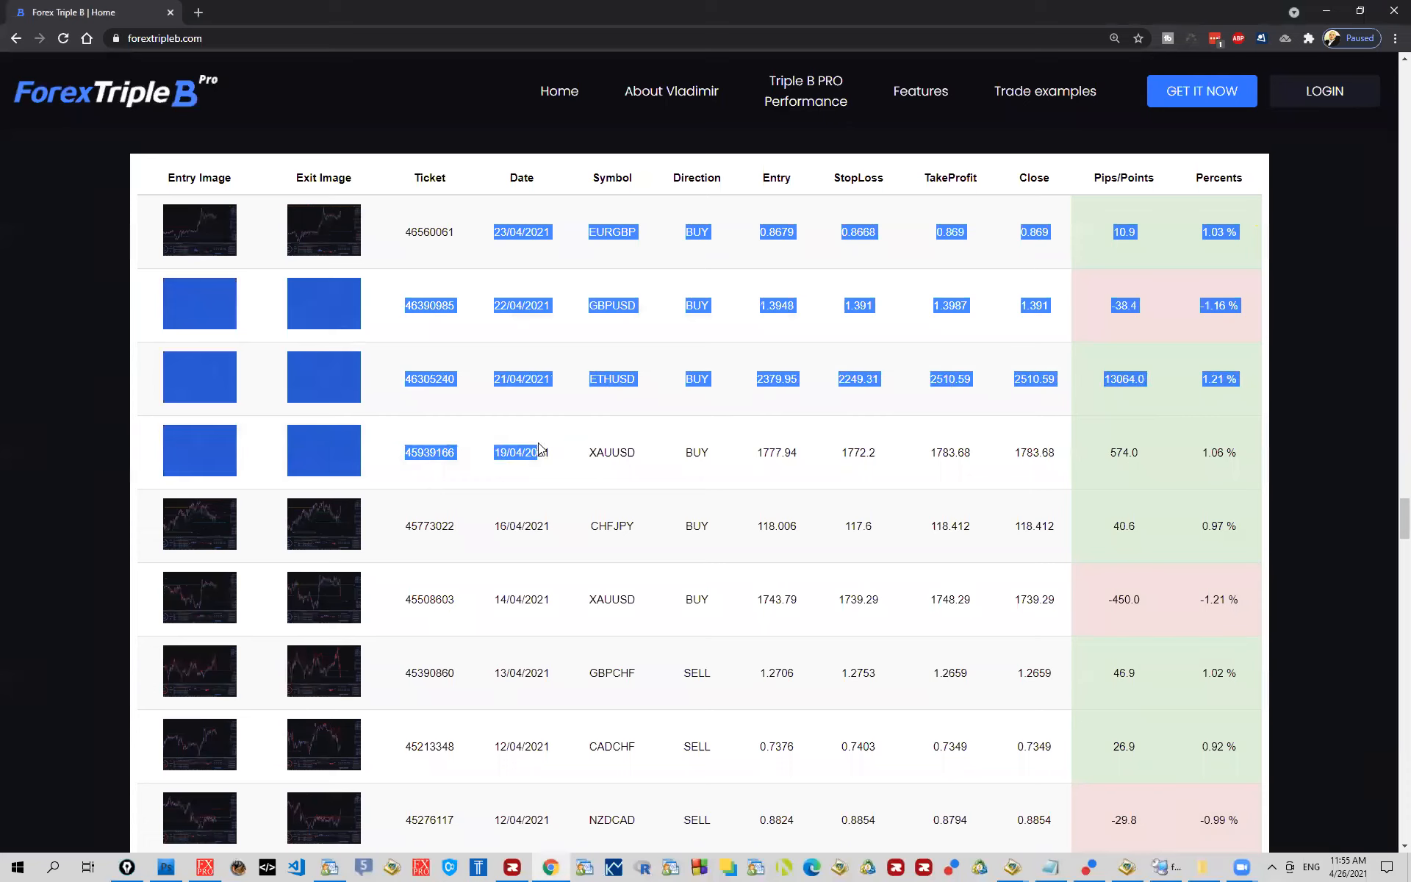
left_click(488, 378)
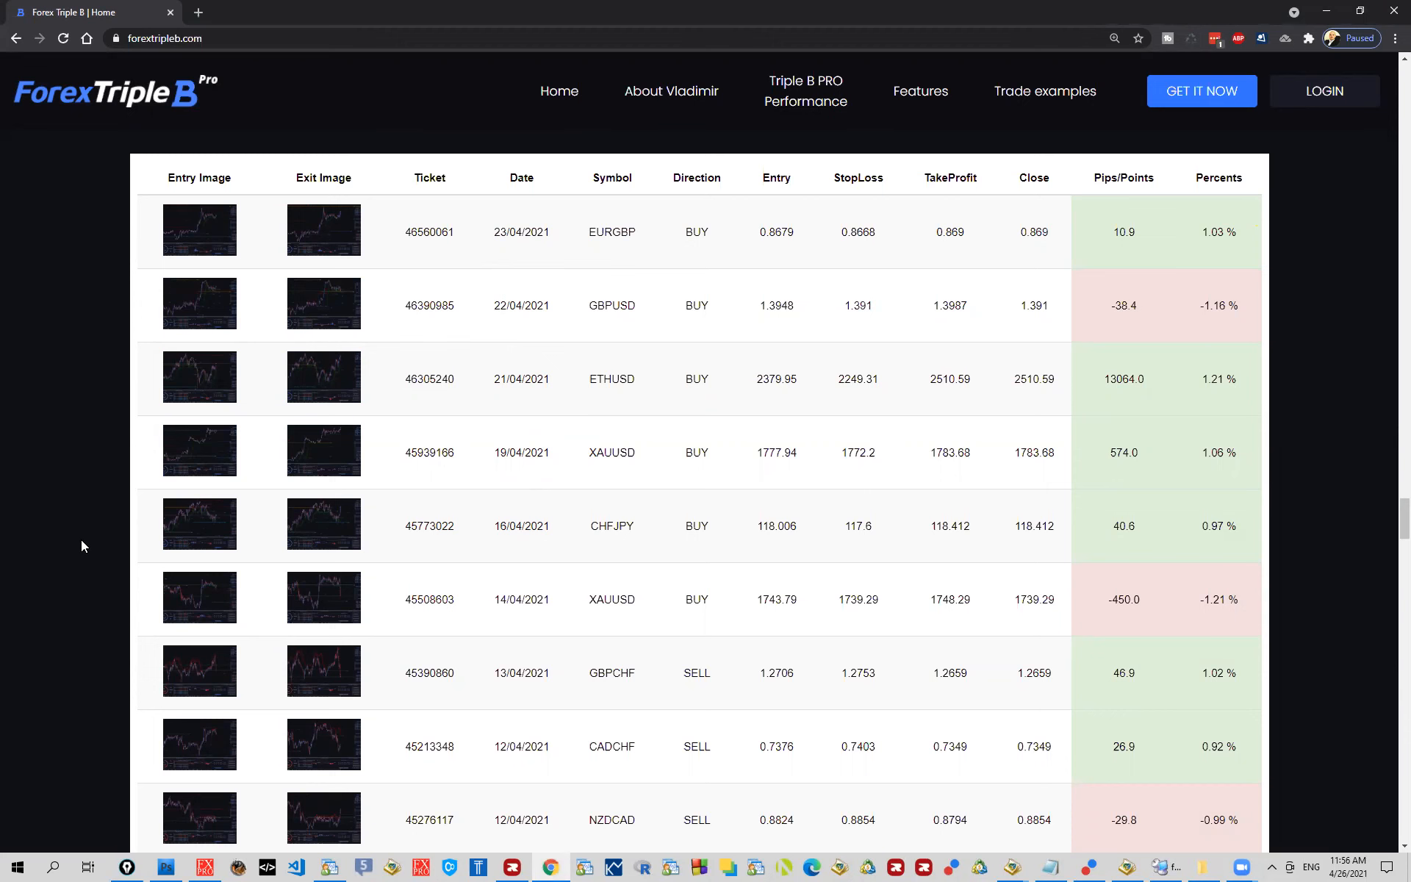
left_click(198, 453)
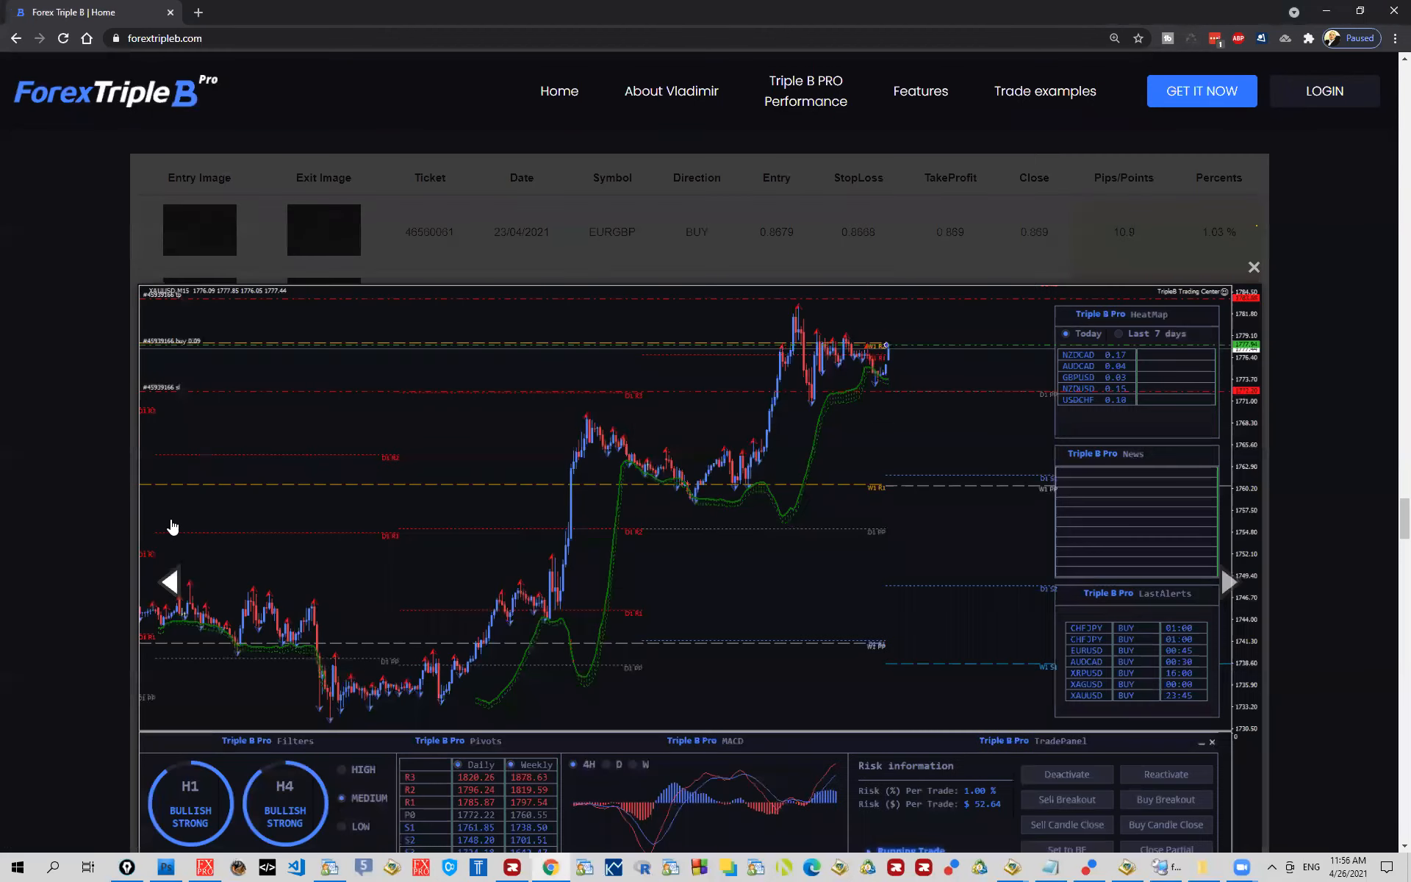
scroll(94, 477, "down", 3)
scroll(94, 477, "up", 1)
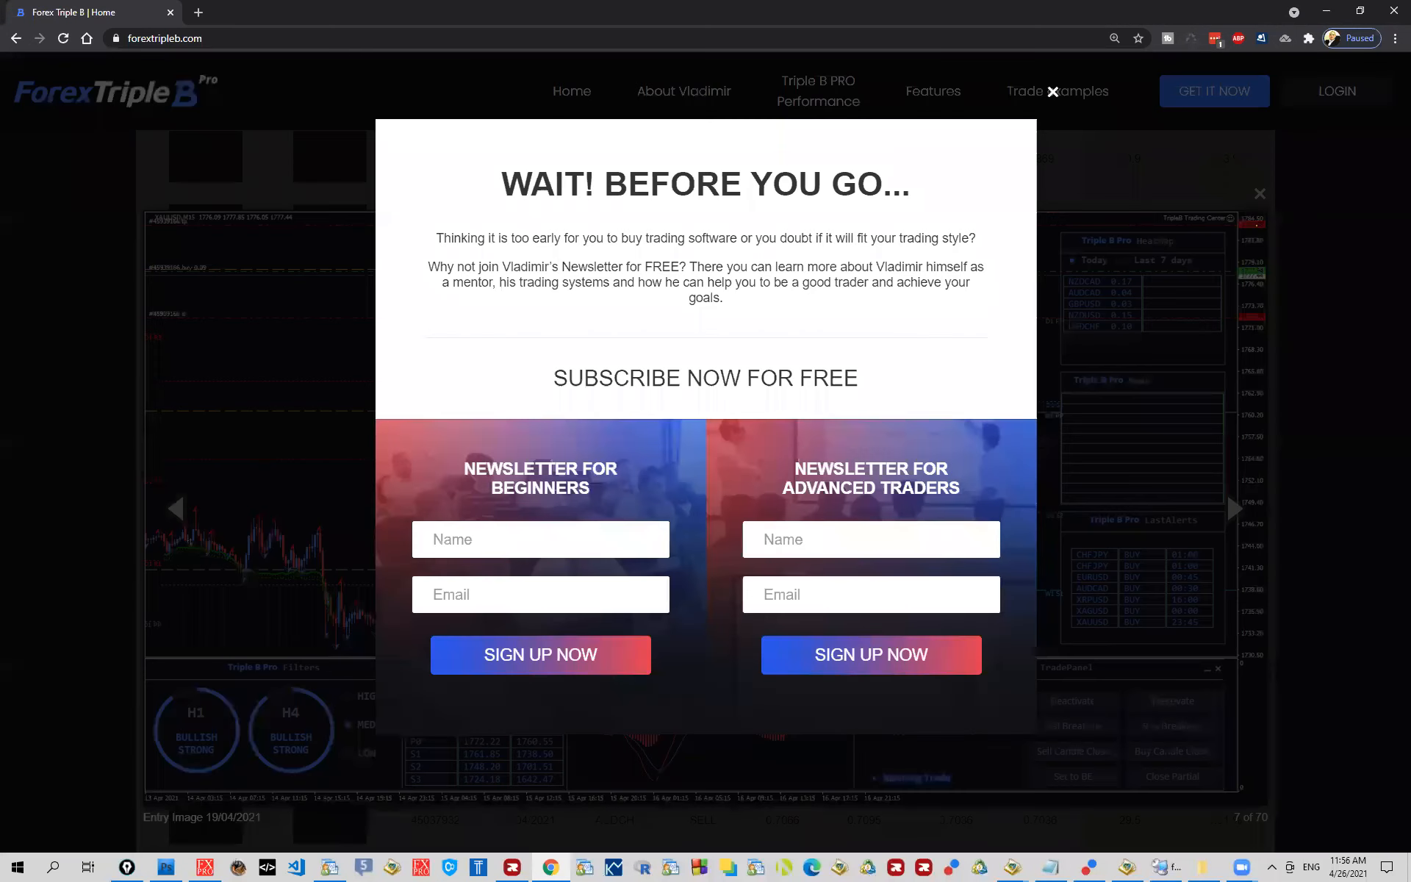
left_click(1053, 90)
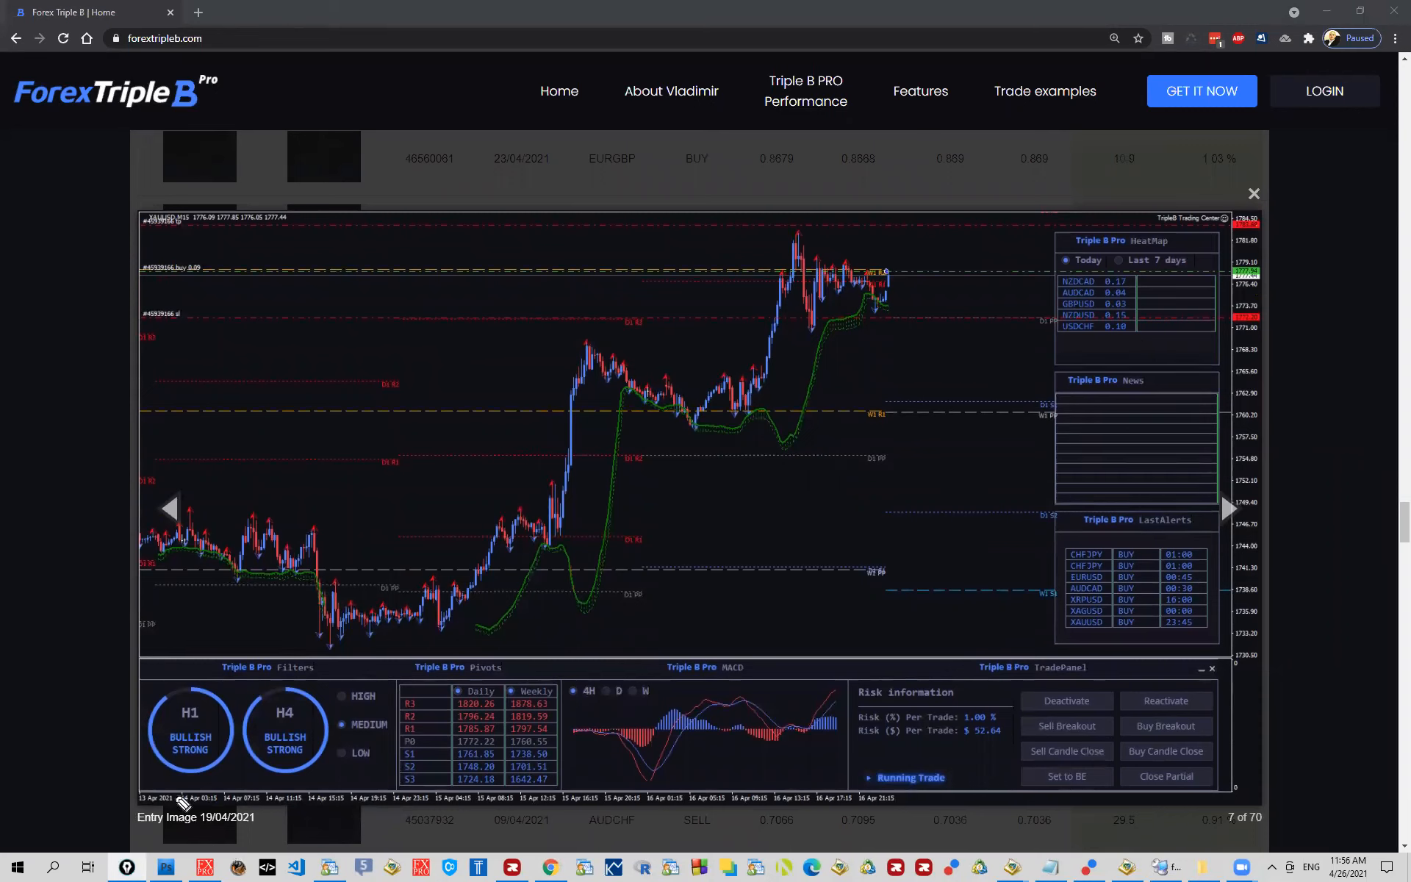
left_click_drag(168, 783, 320, 787)
left_click_drag(173, 234, 212, 225)
left_click_drag(715, 699, 851, 701)
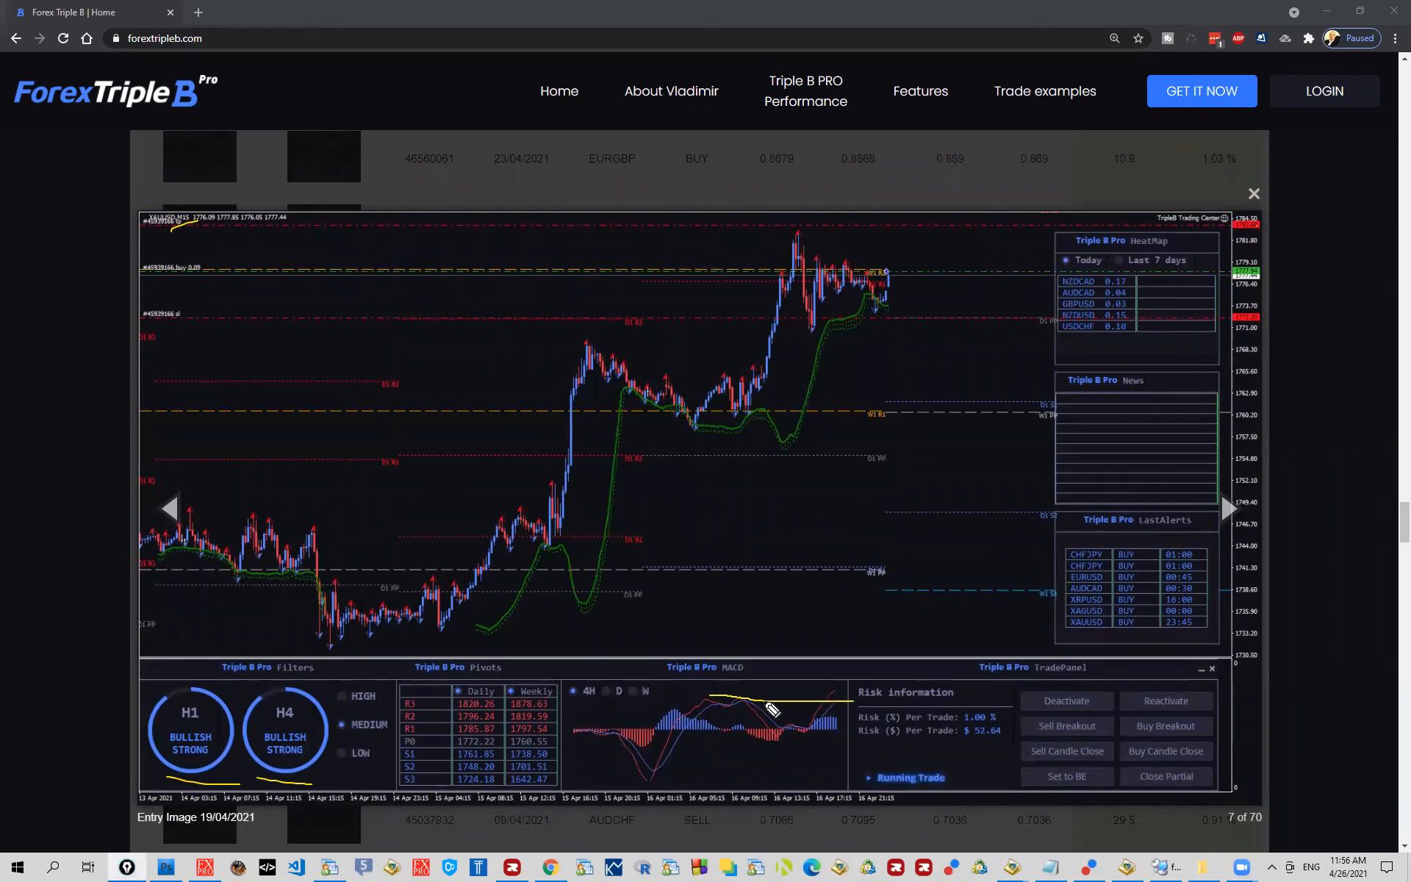
left_click_drag(728, 702, 851, 702)
left_click_drag(744, 727, 838, 718)
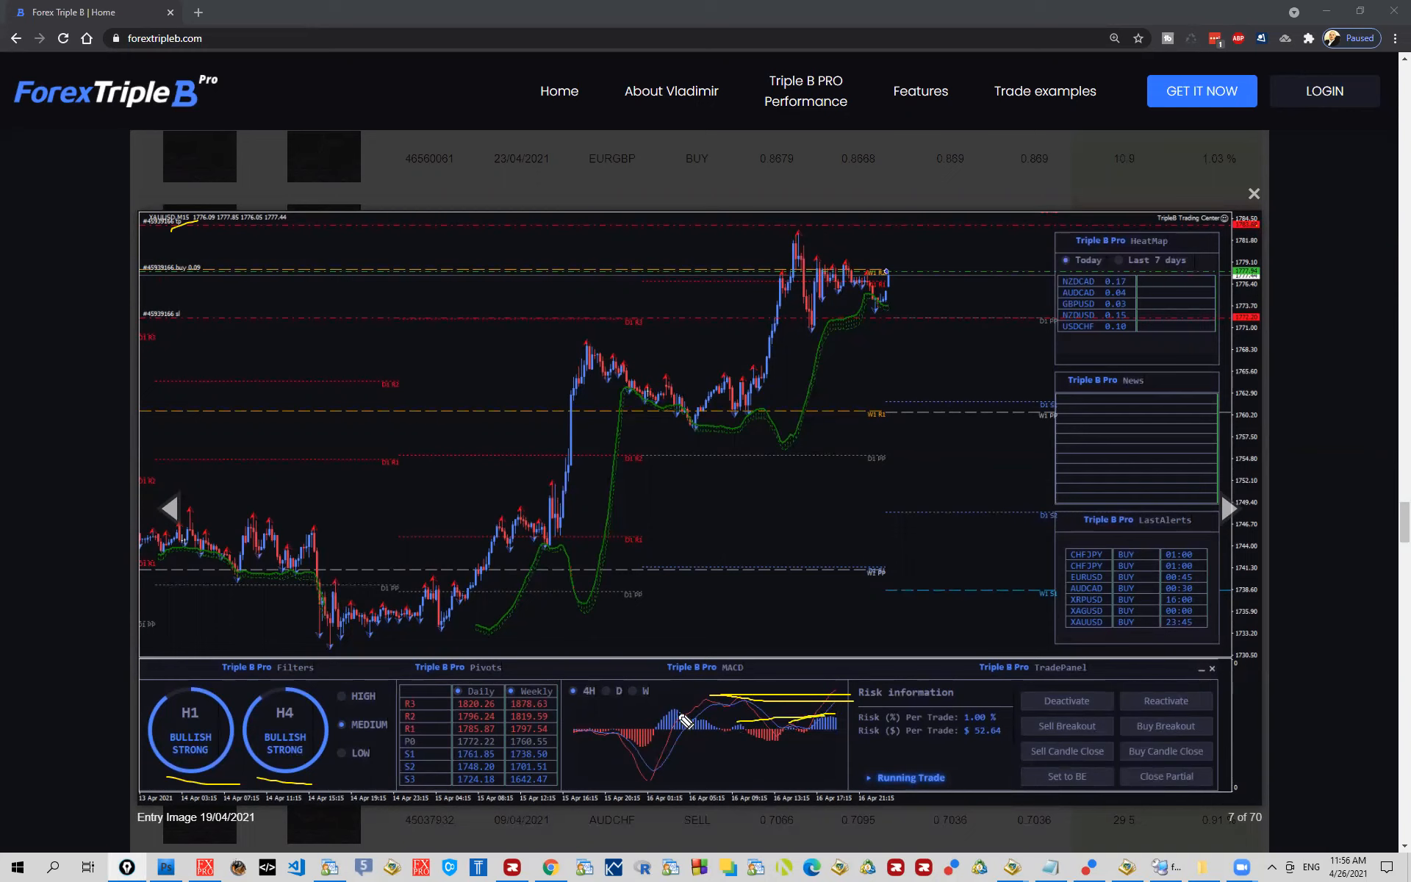
left_click_drag(672, 712, 838, 717)
key("e")
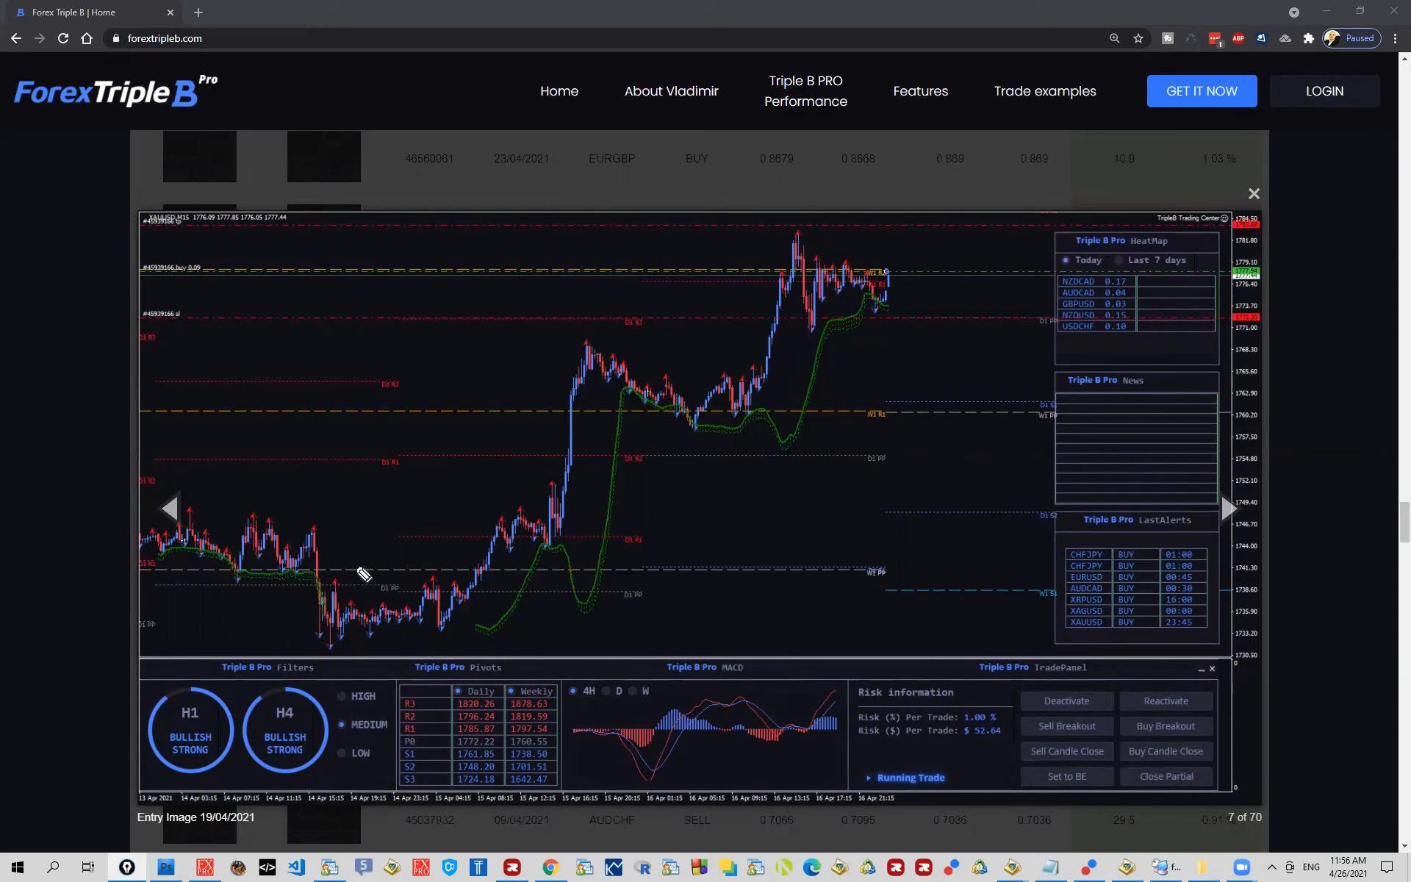
mouse_move(320, 638)
left_mouse_down()
mouse_move(638, 296)
mouse_move(706, 243)
left_mouse_up()
key("e")
left_click_drag(793, 235, 906, 300)
left_click_drag(810, 341, 911, 302)
mouse_move(783, 248)
left_mouse_down()
mouse_move(931, 282)
mouse_move(781, 338)
mouse_move(822, 336)
left_mouse_up()
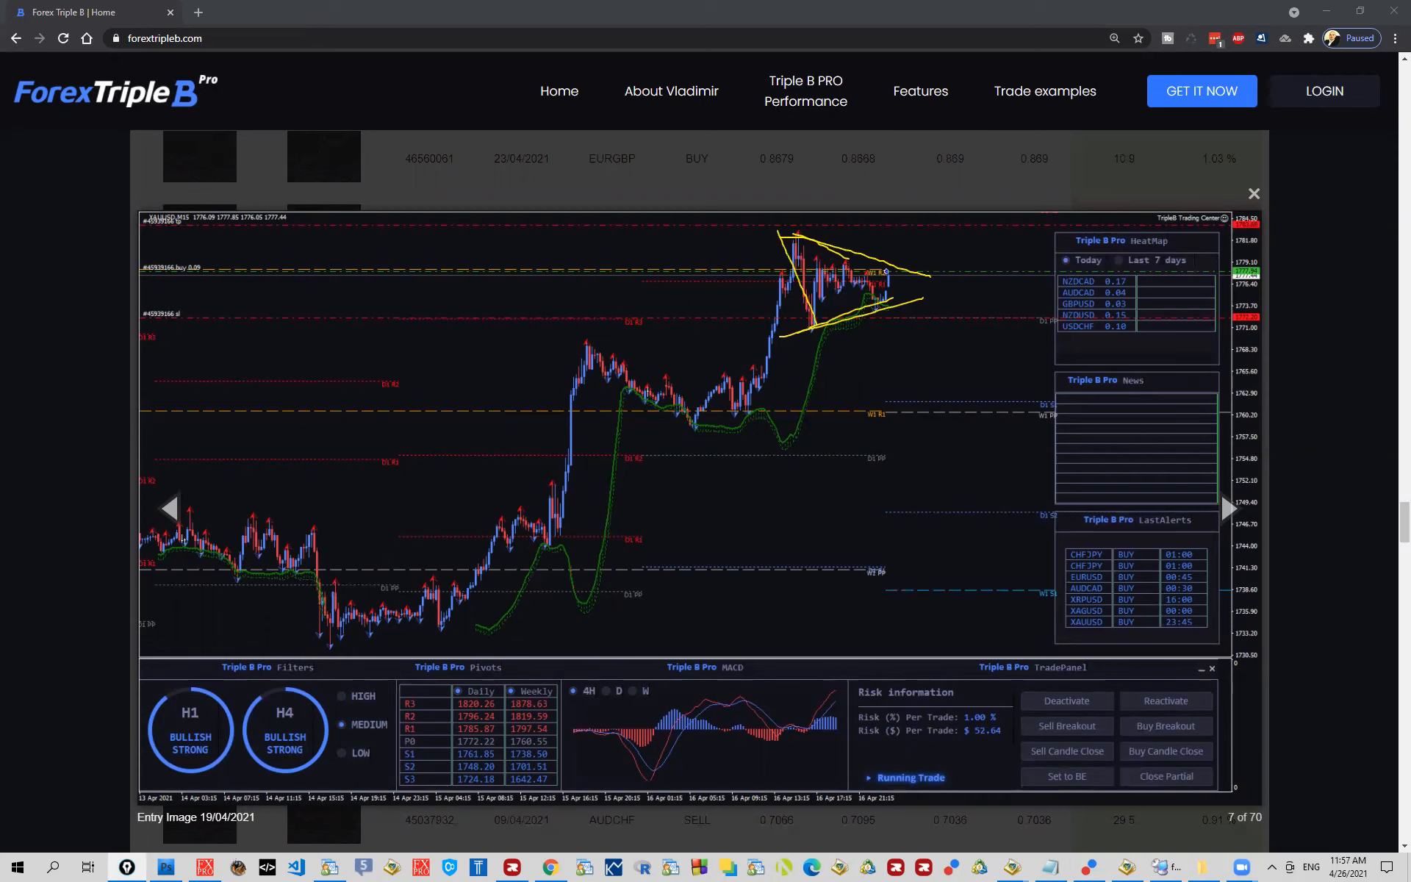
key("e")
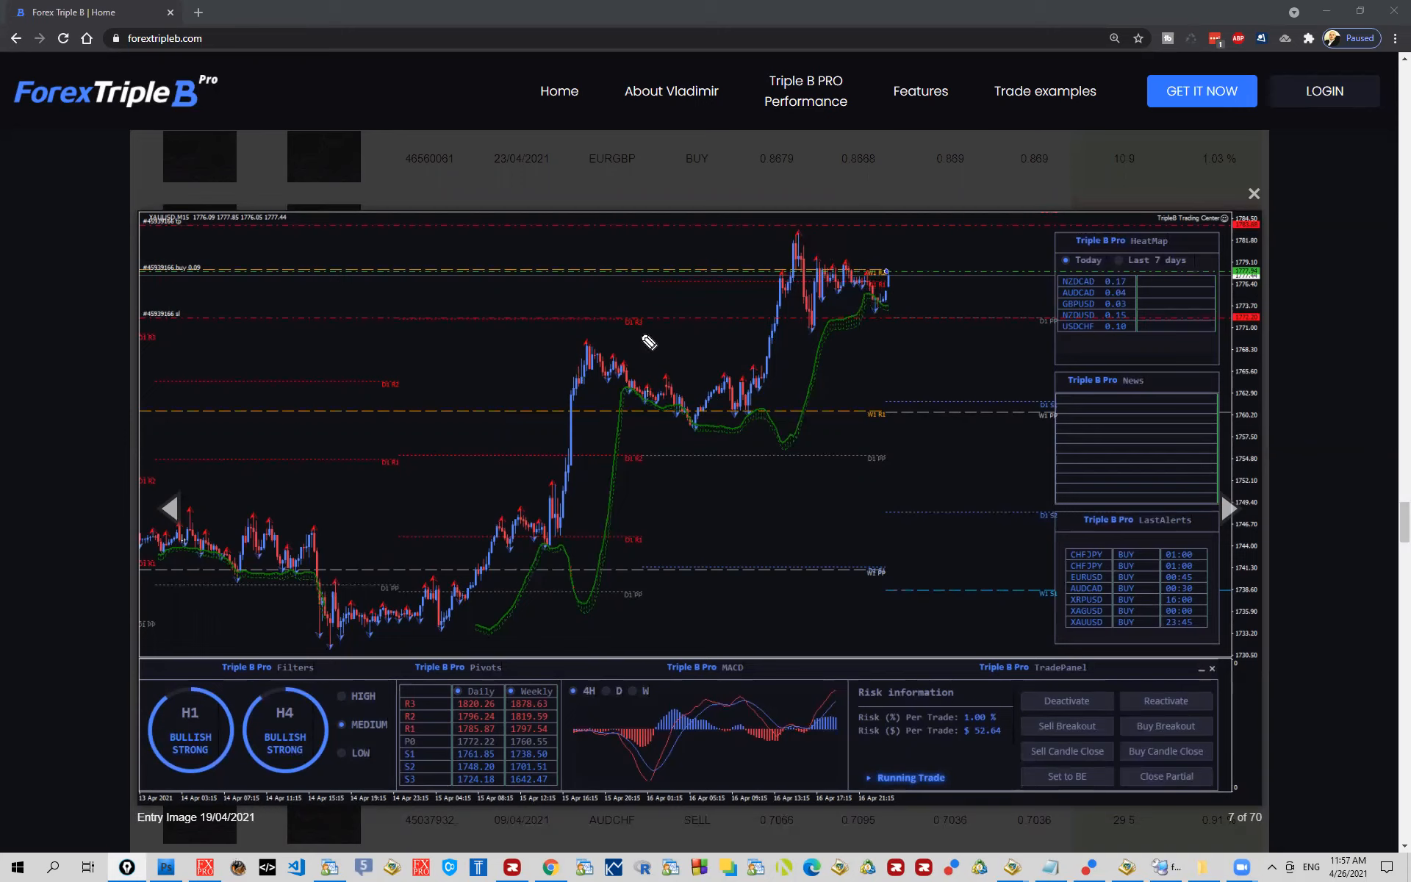
left_click_drag(618, 322, 619, 322)
left_click_drag(1054, 307, 1054, 308)
mouse_move(724, 271)
left_mouse_down()
mouse_move(761, 282)
mouse_move(732, 253)
left_mouse_up()
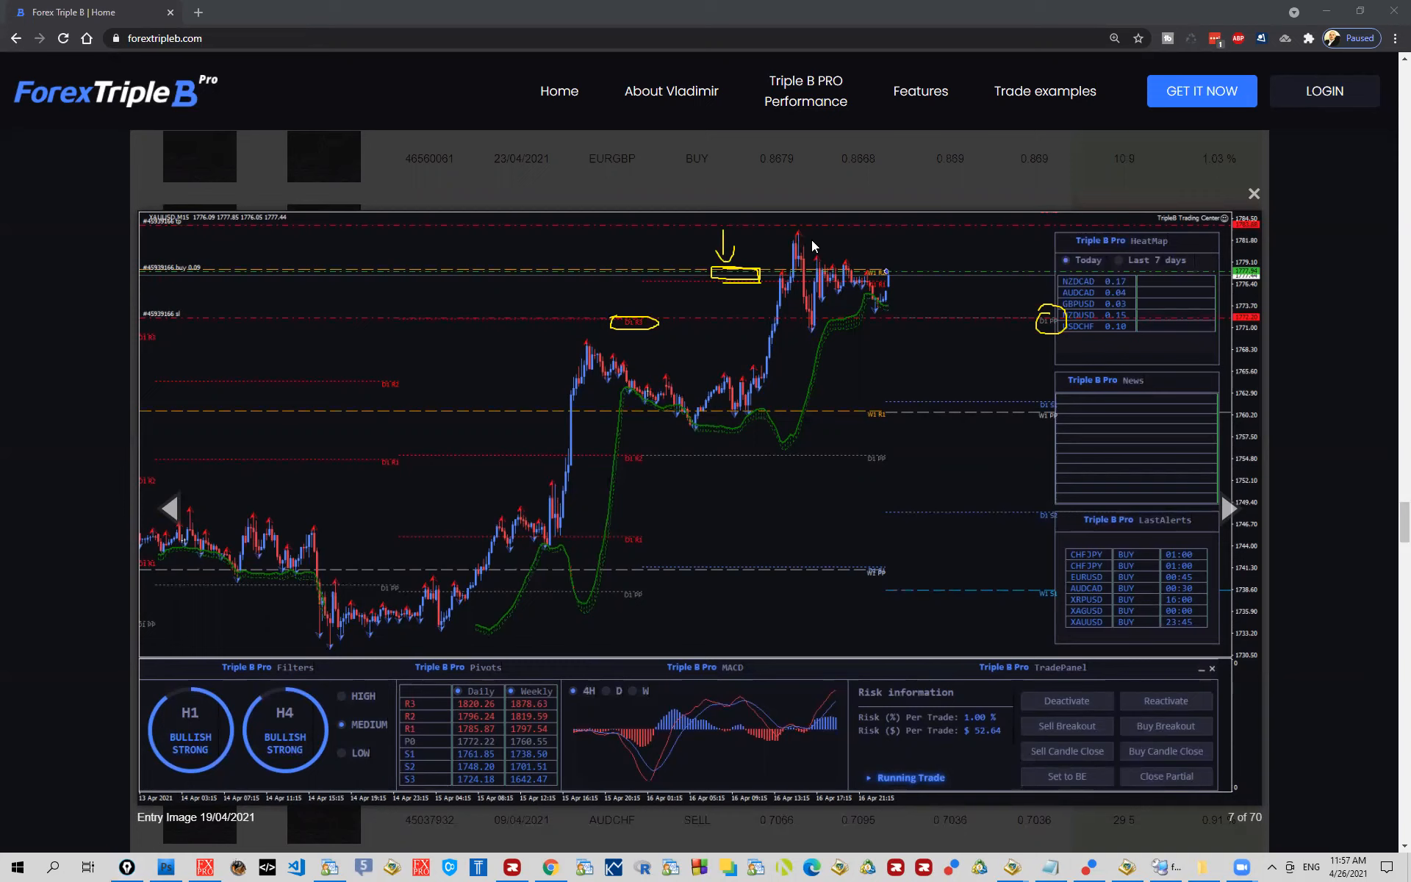
left_click_drag(797, 236, 960, 329)
left_click_drag(808, 335, 924, 304)
key("Escape")
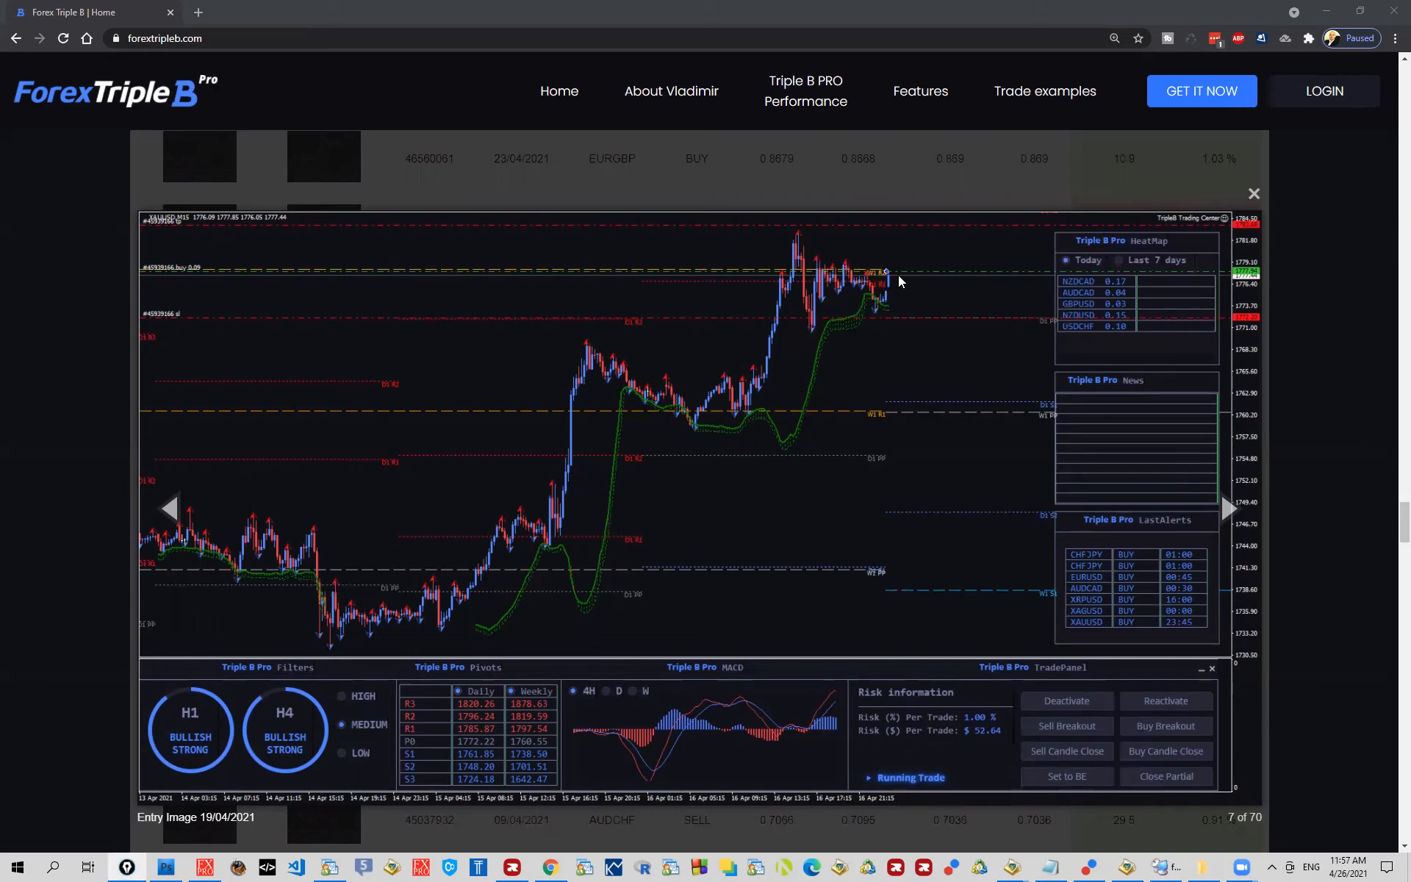
left_click_drag(862, 280, 991, 283)
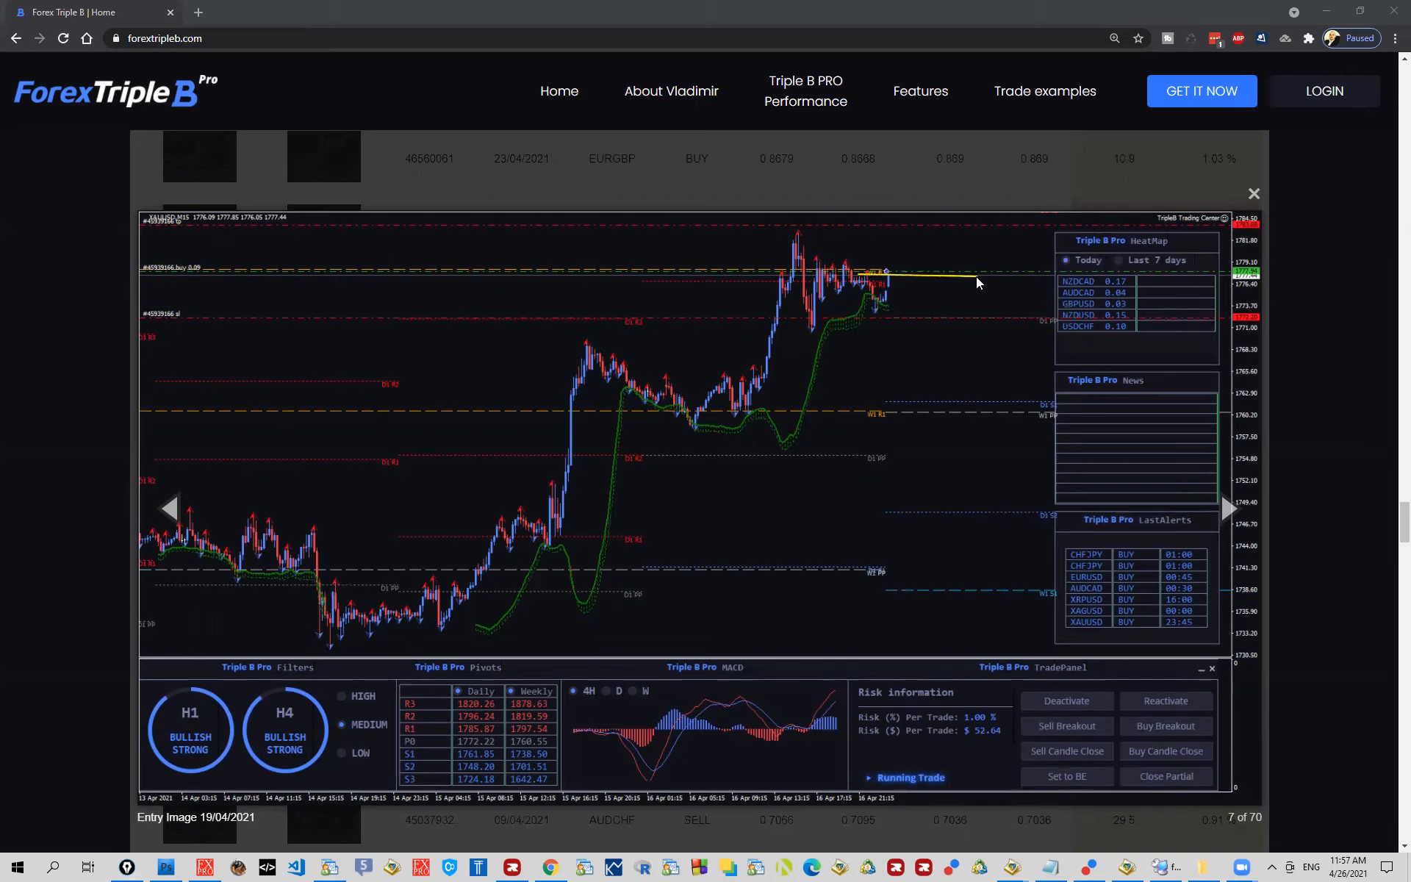
left_click_drag(866, 287, 883, 317)
left_click_drag(852, 280, 955, 279)
left_click_drag(797, 239, 941, 320)
left_click_drag(802, 333, 955, 287)
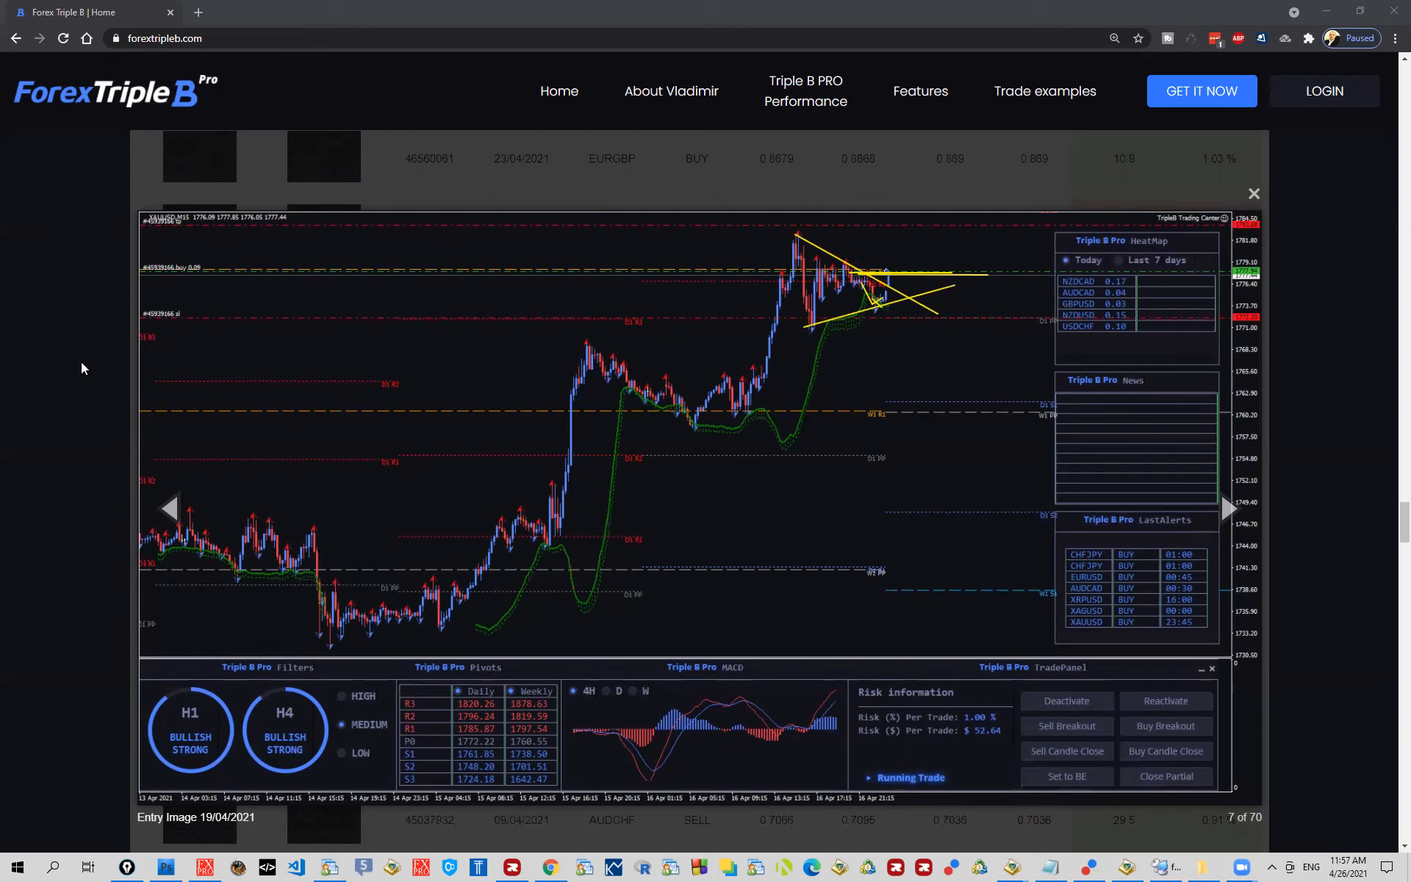
key("e")
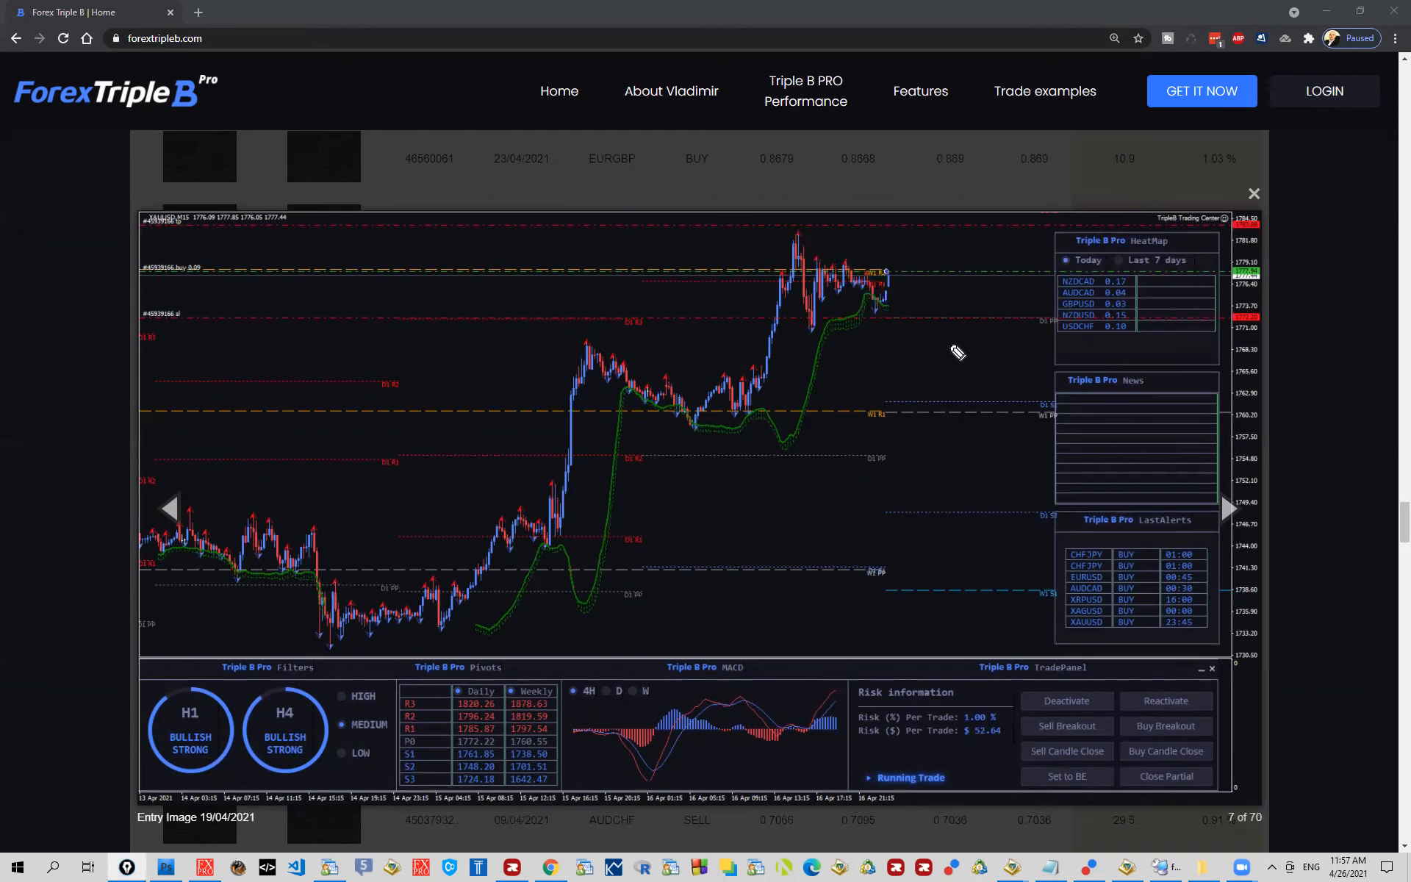
left_click_drag(1066, 329, 1042, 326)
left_click_drag(617, 315, 634, 309)
left_click_drag(370, 318, 822, 318)
left_click_drag(1130, 324, 498, 332)
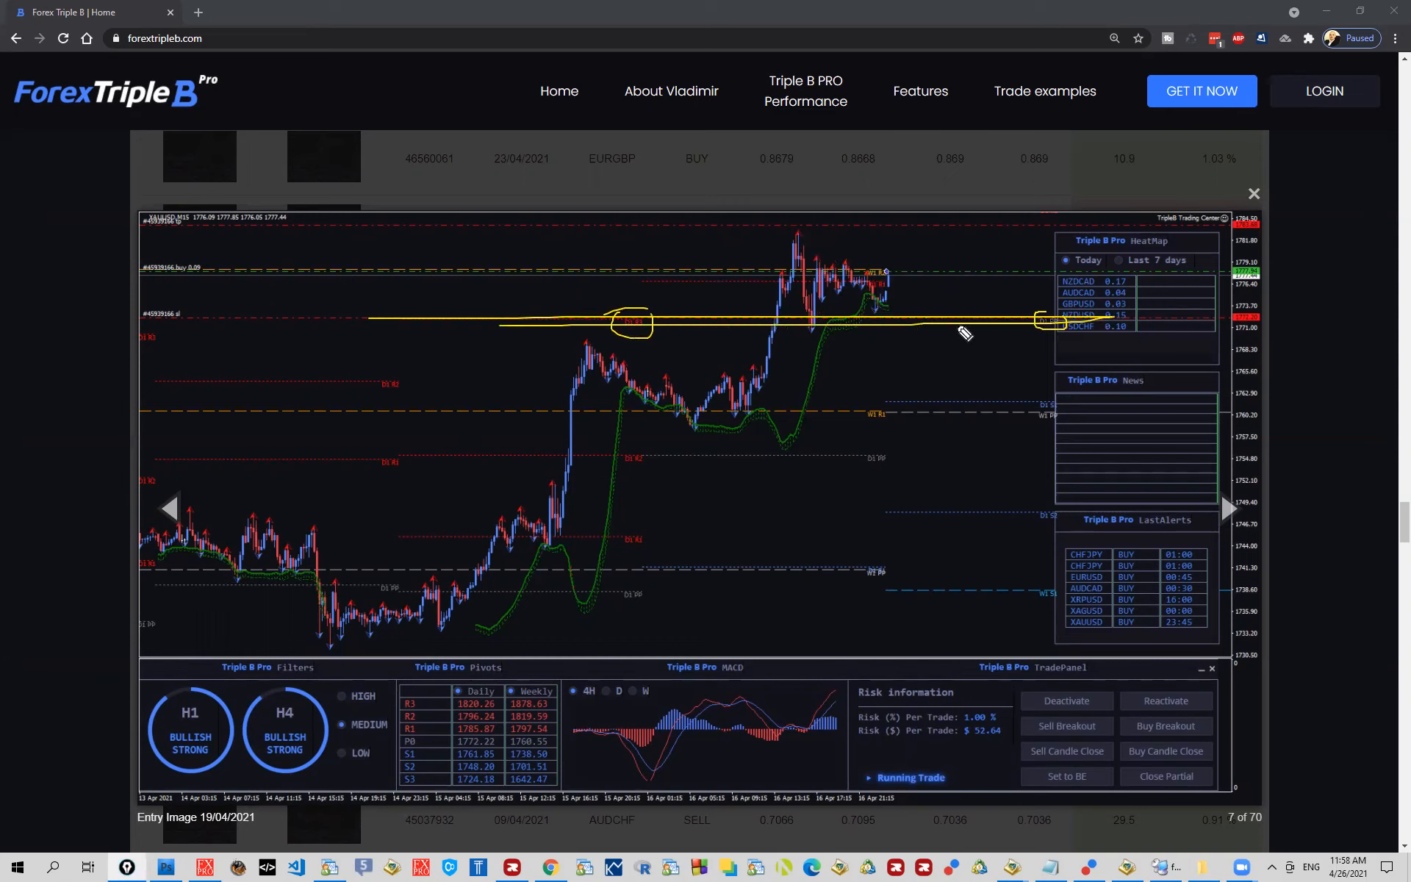
mouse_move(788, 236)
left_mouse_down()
mouse_move(806, 311)
mouse_move(877, 308)
mouse_move(906, 274)
left_mouse_up()
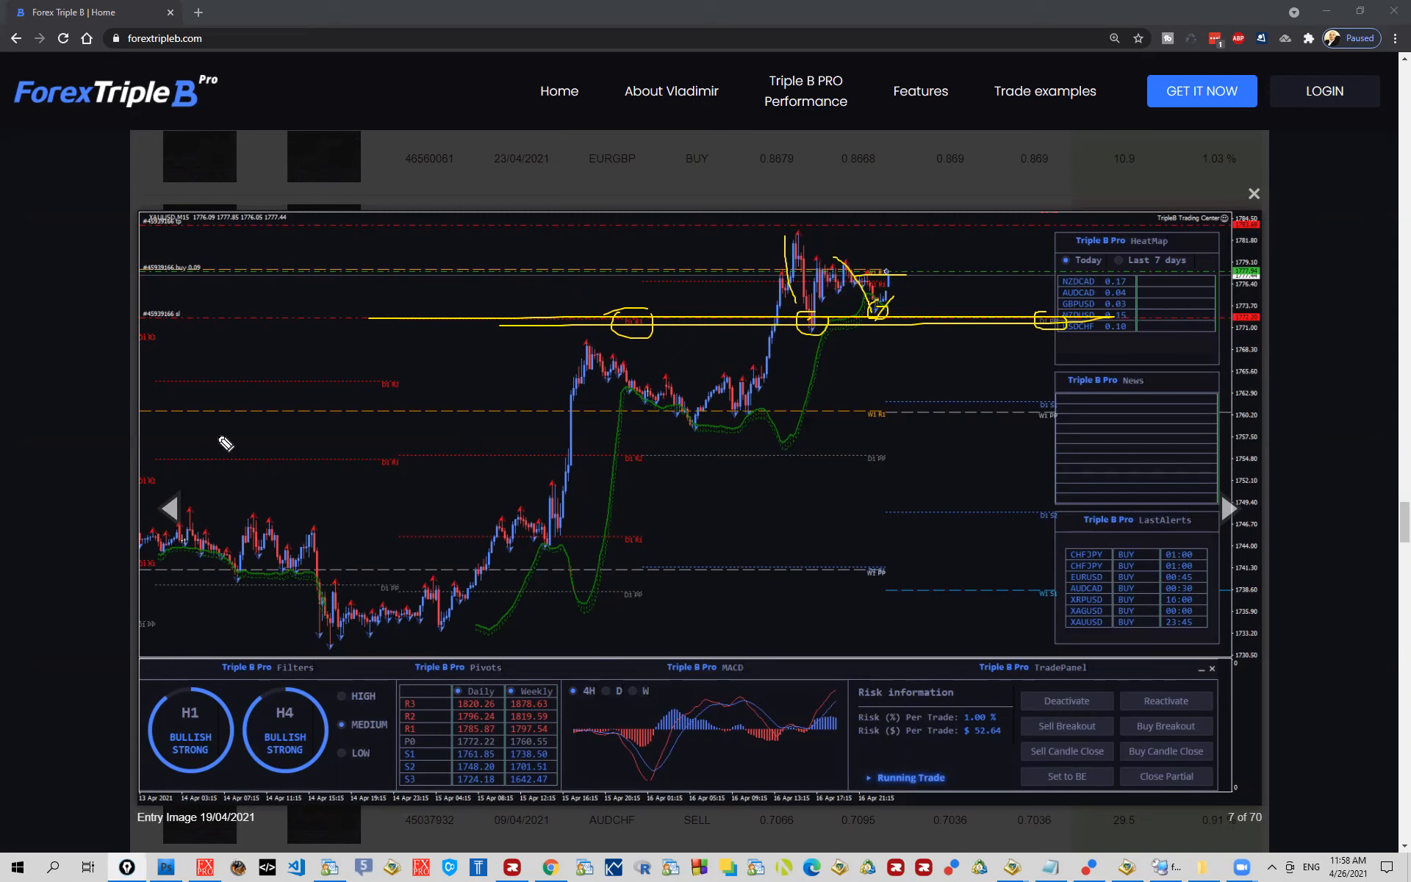
key("e")
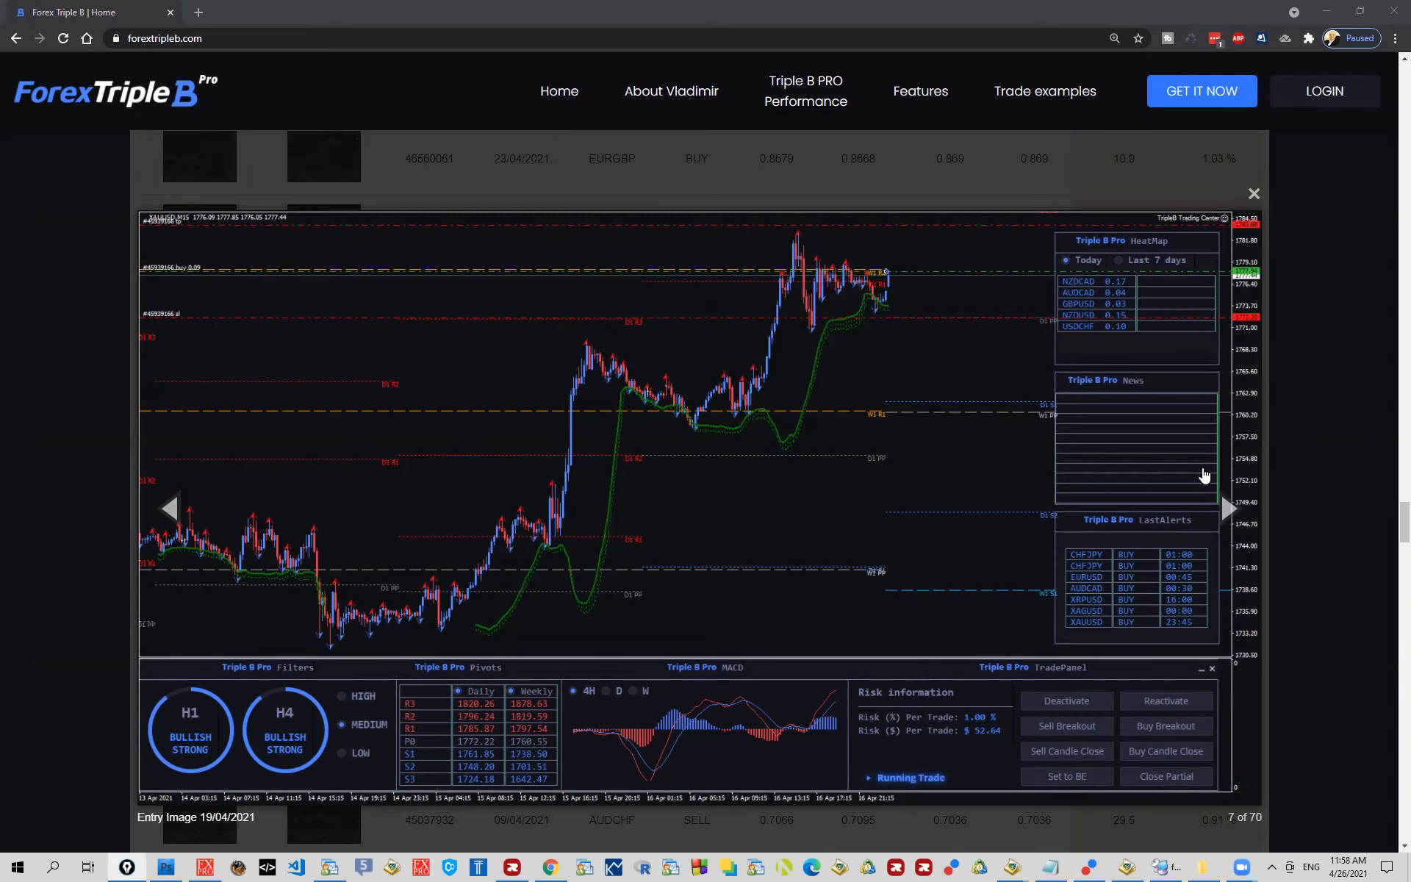
Step: View the trade's exit image (8 of 70), then close the viewer back to the table
left_click(1235, 510)
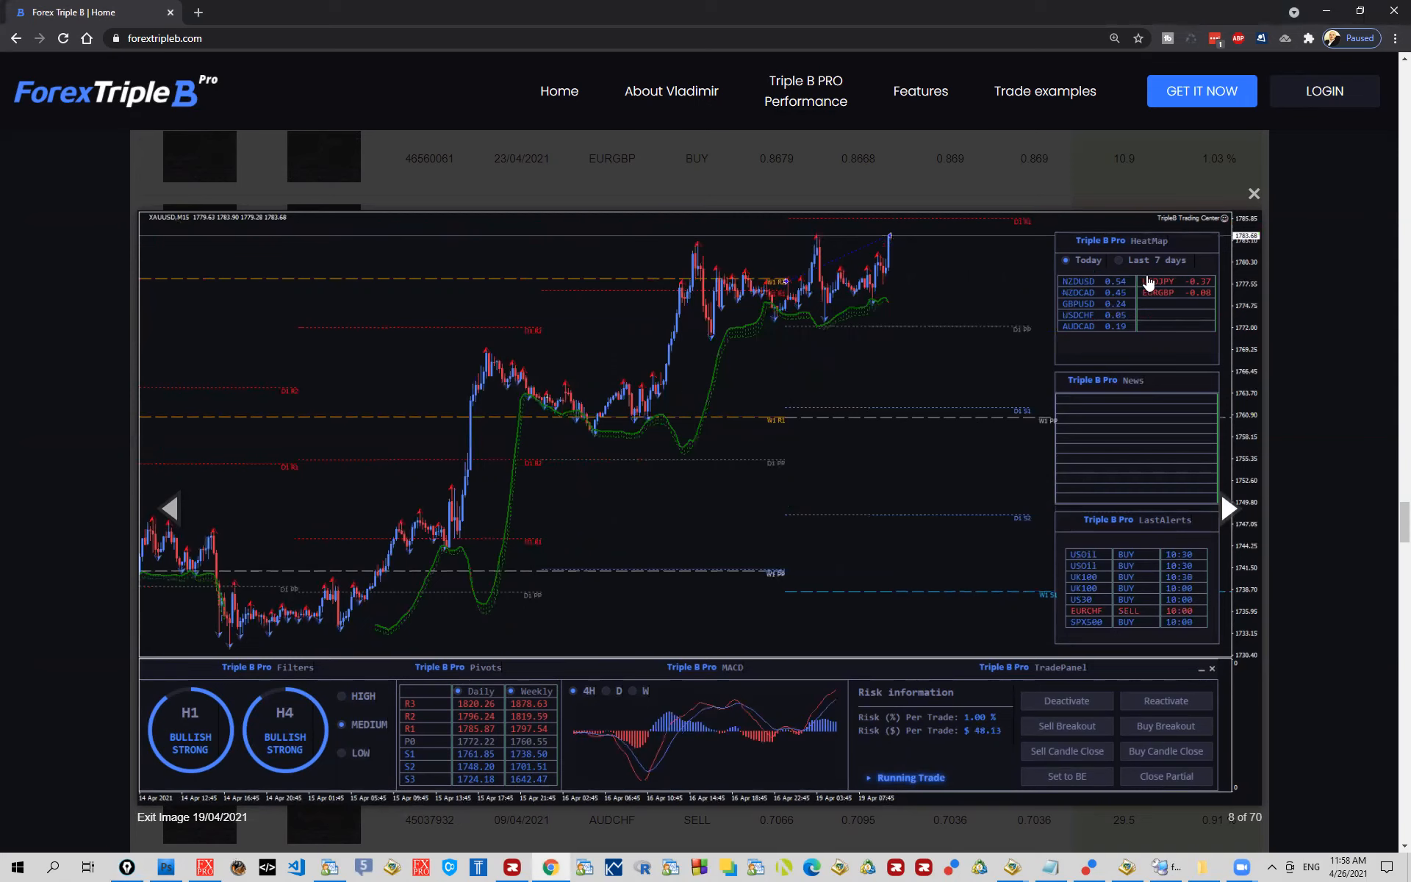
left_click(1254, 195)
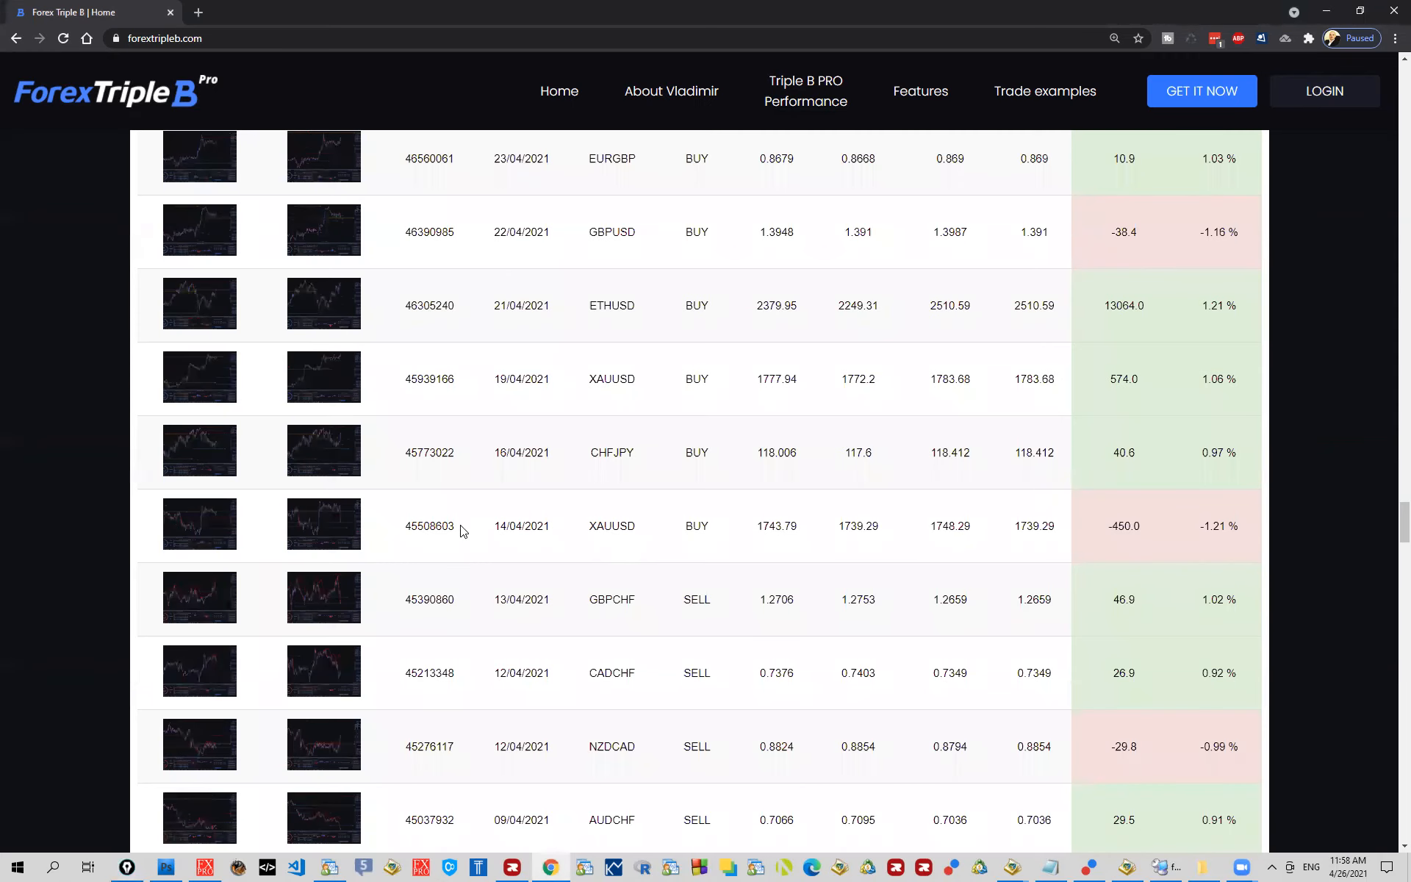
scroll(526, 486, "up", 2)
scroll(526, 486, "up", 2)
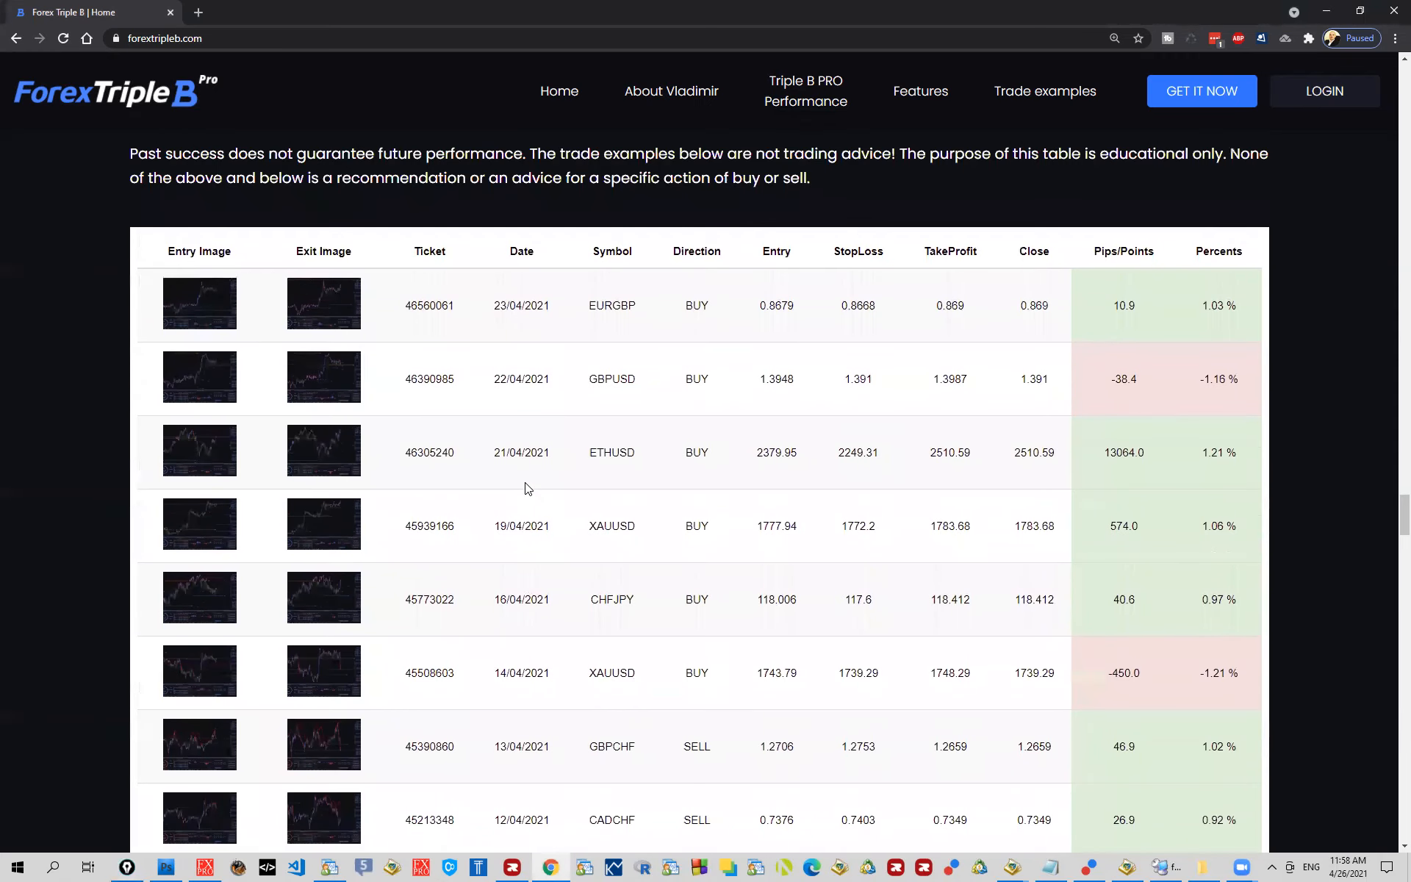
Step: Open the 21/04/2021 ETHUSD entry chart and highlight its symbol, timeframe and H4/D1 bullish filters
left_click(200, 450)
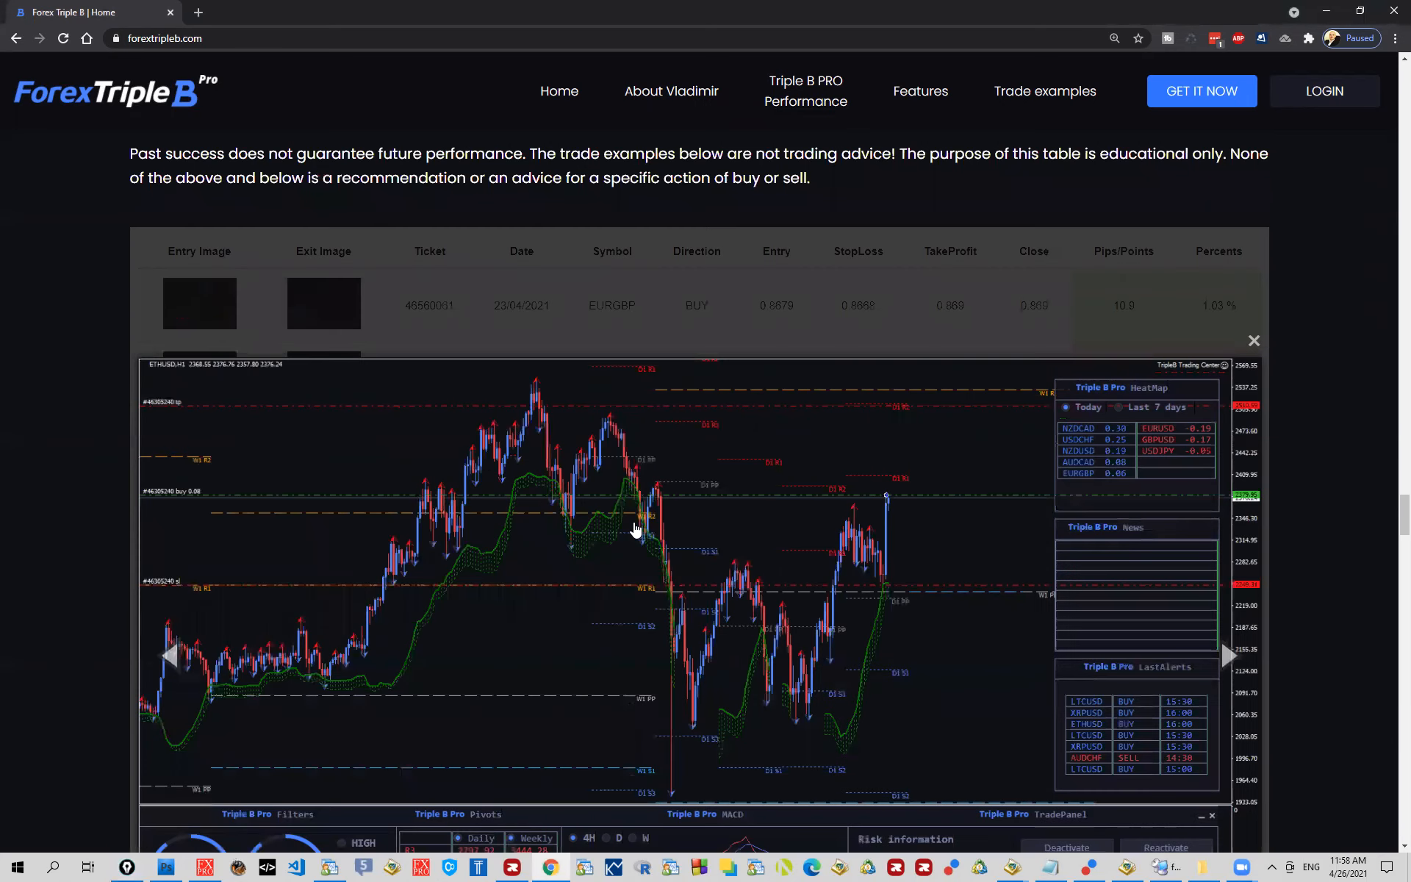
scroll(607, 535, "down", 1)
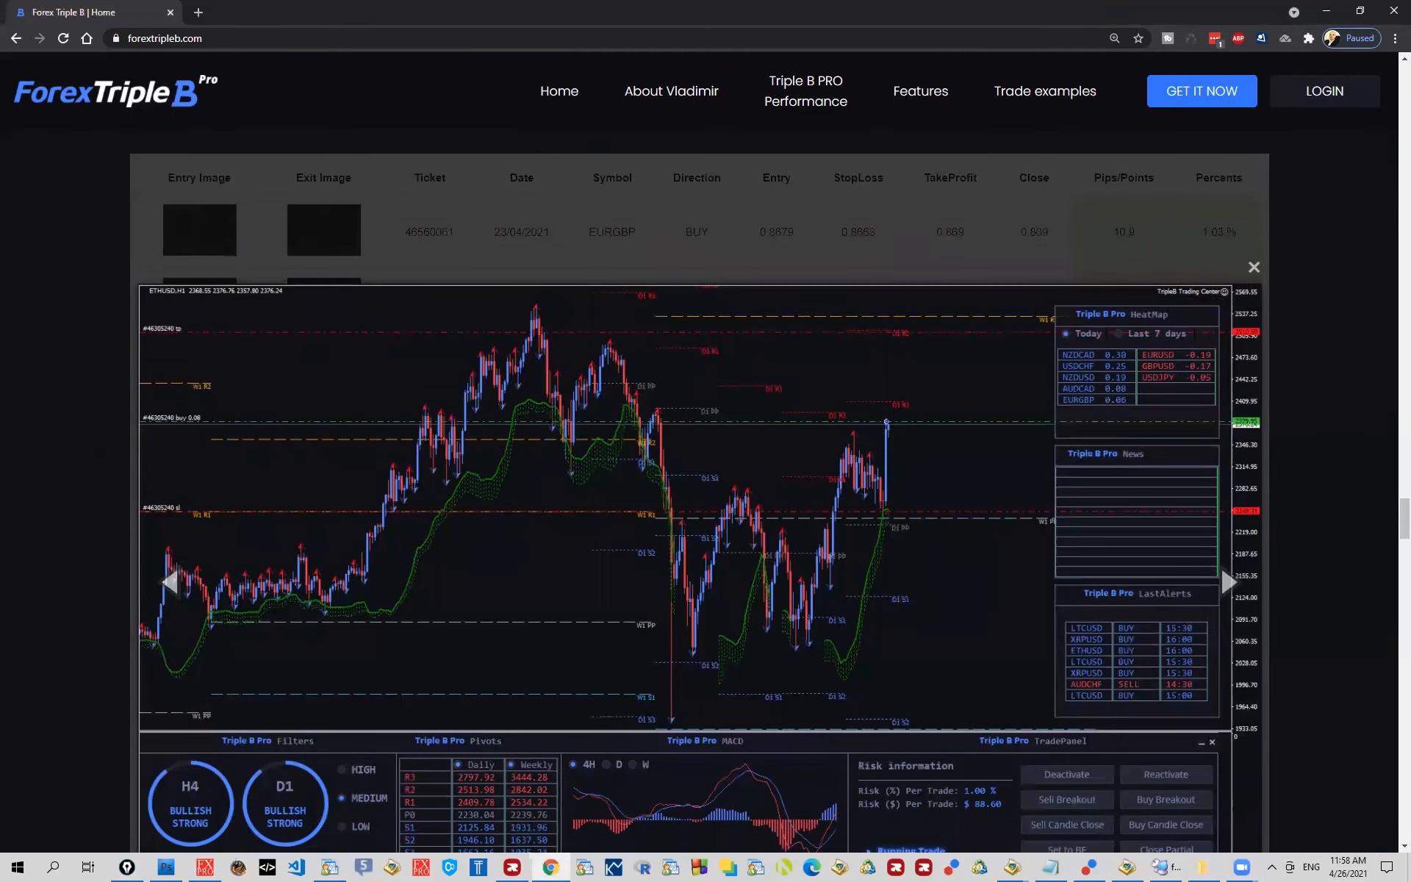
mouse_move(683, 562)
left_mouse_down()
mouse_move(664, 686)
mouse_move(675, 564)
left_mouse_up()
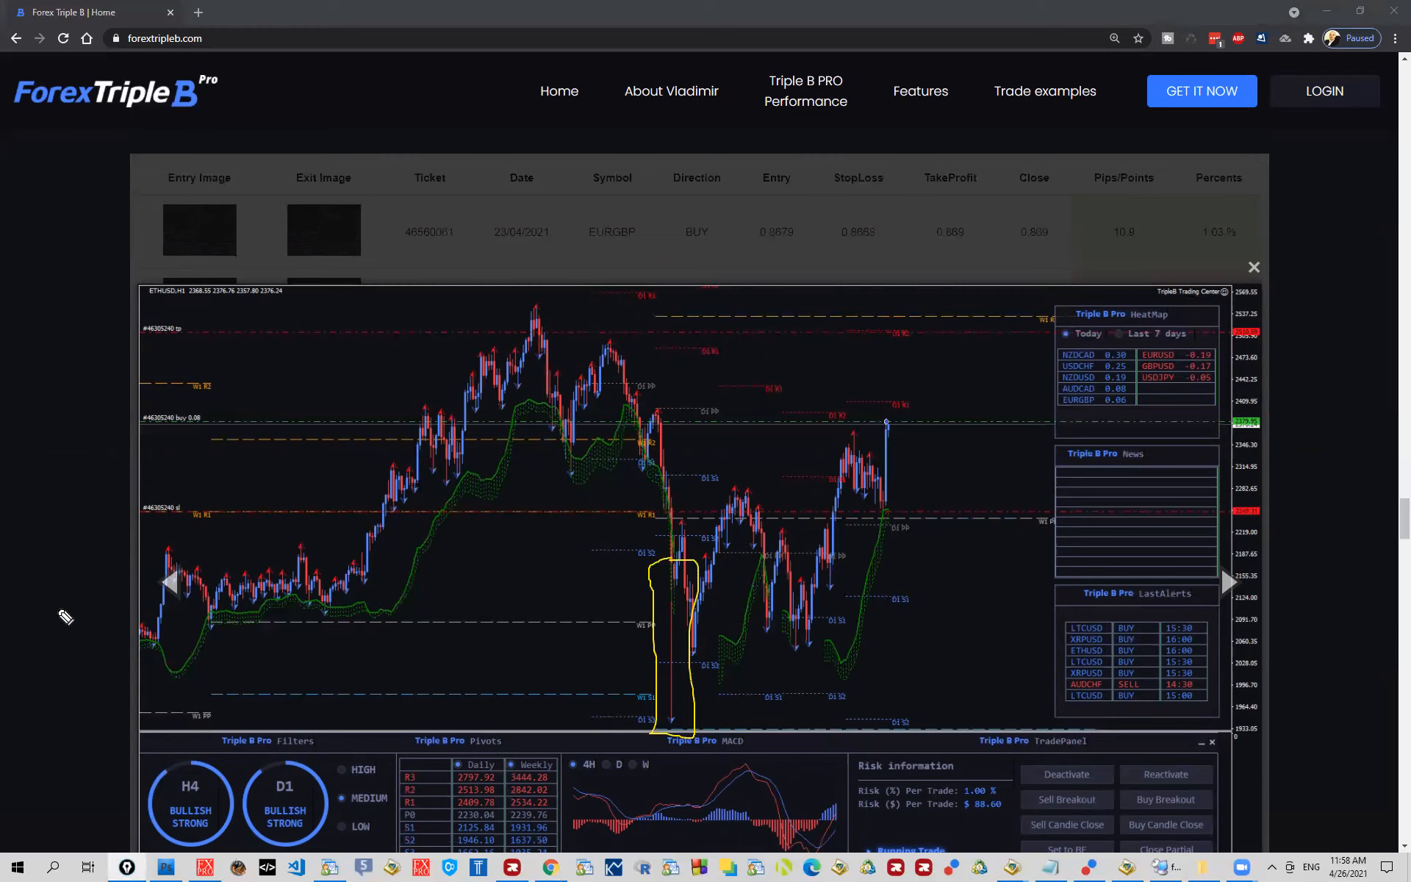
key("Escape")
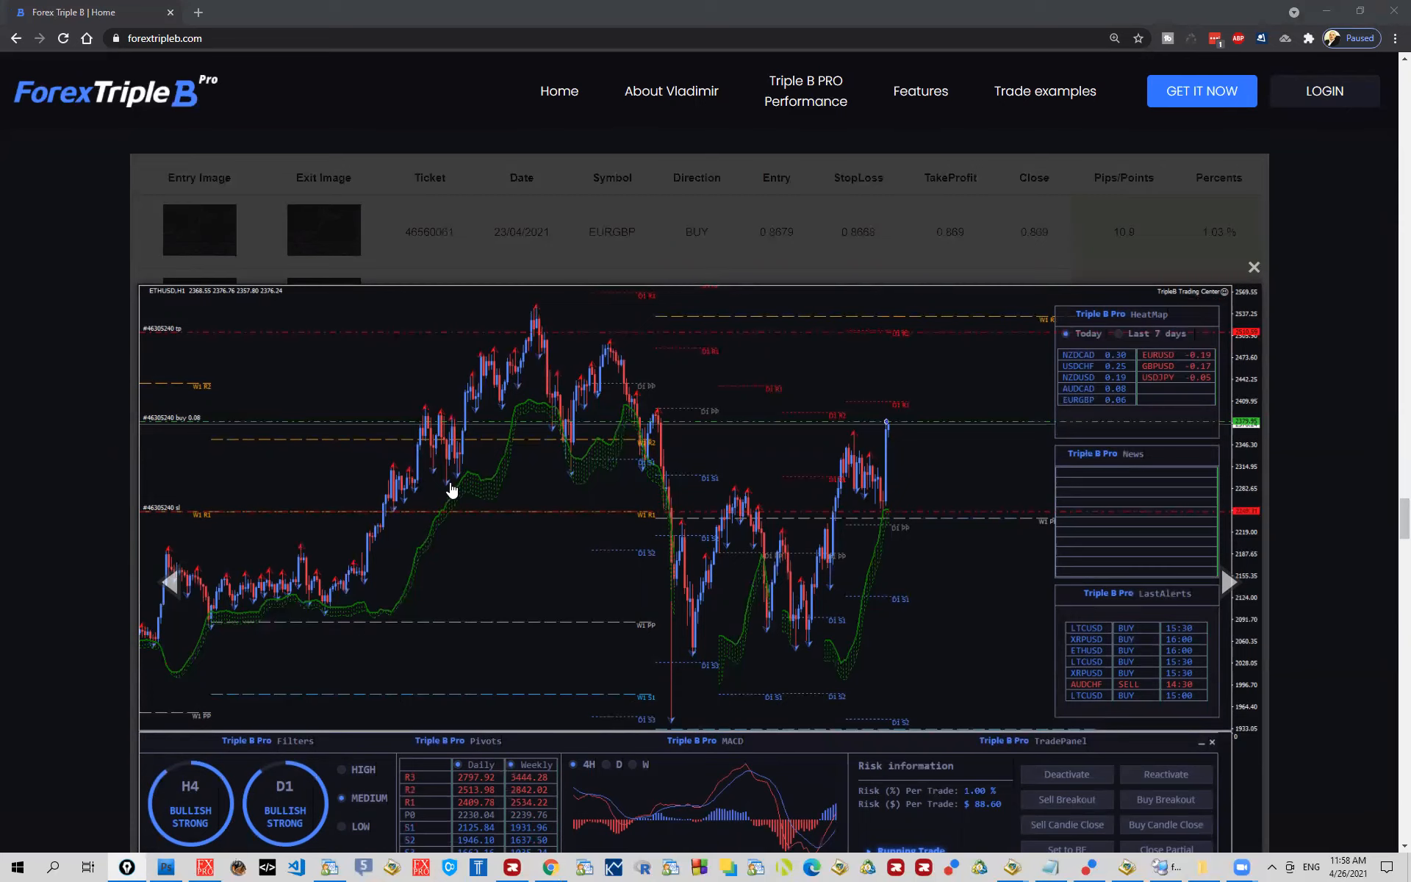
scroll(452, 493, "down", 1)
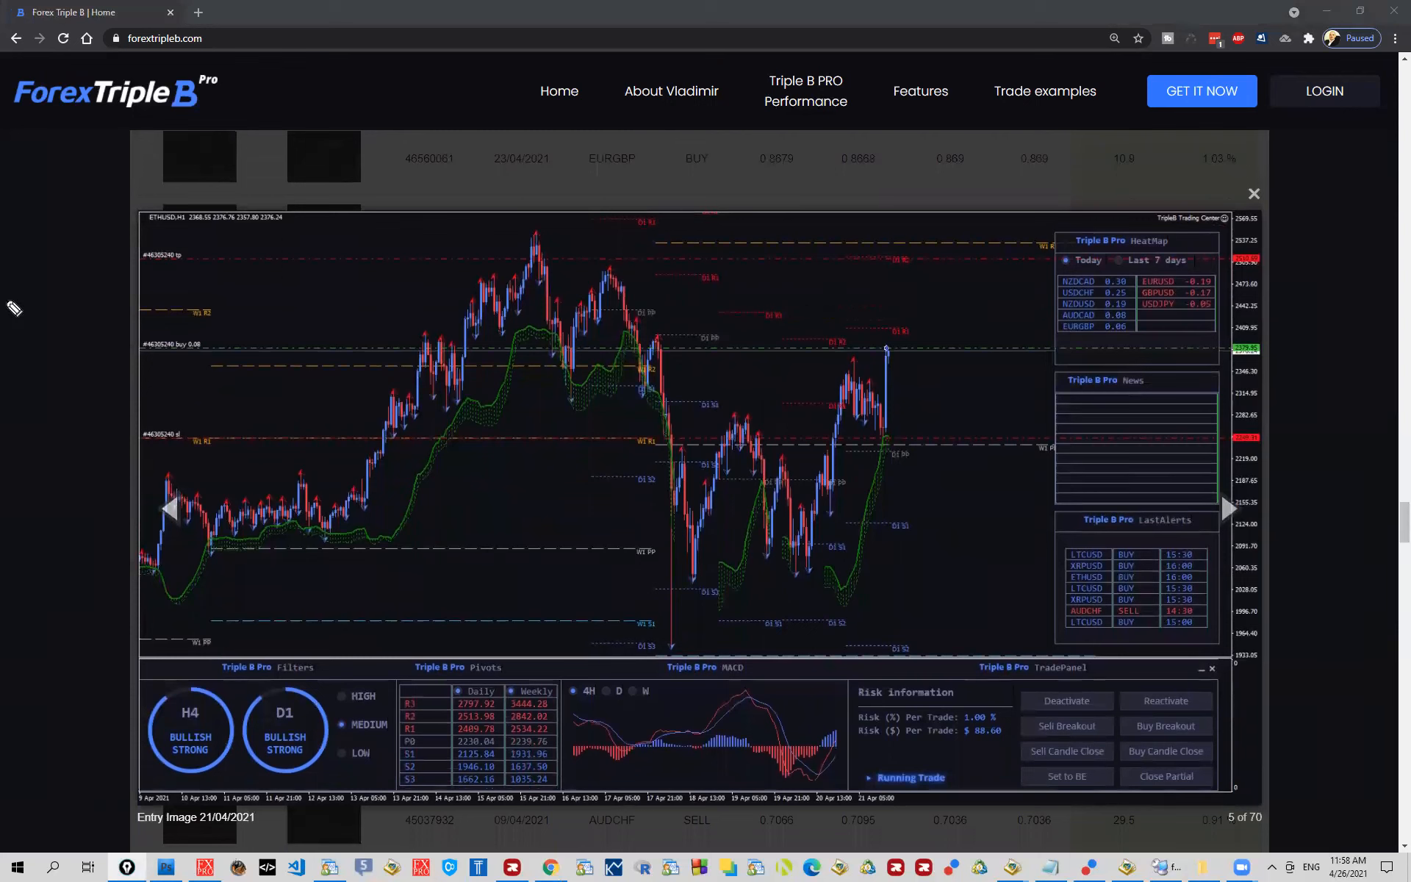
left_click_drag(169, 236, 198, 223)
left_click_drag(167, 711, 296, 697)
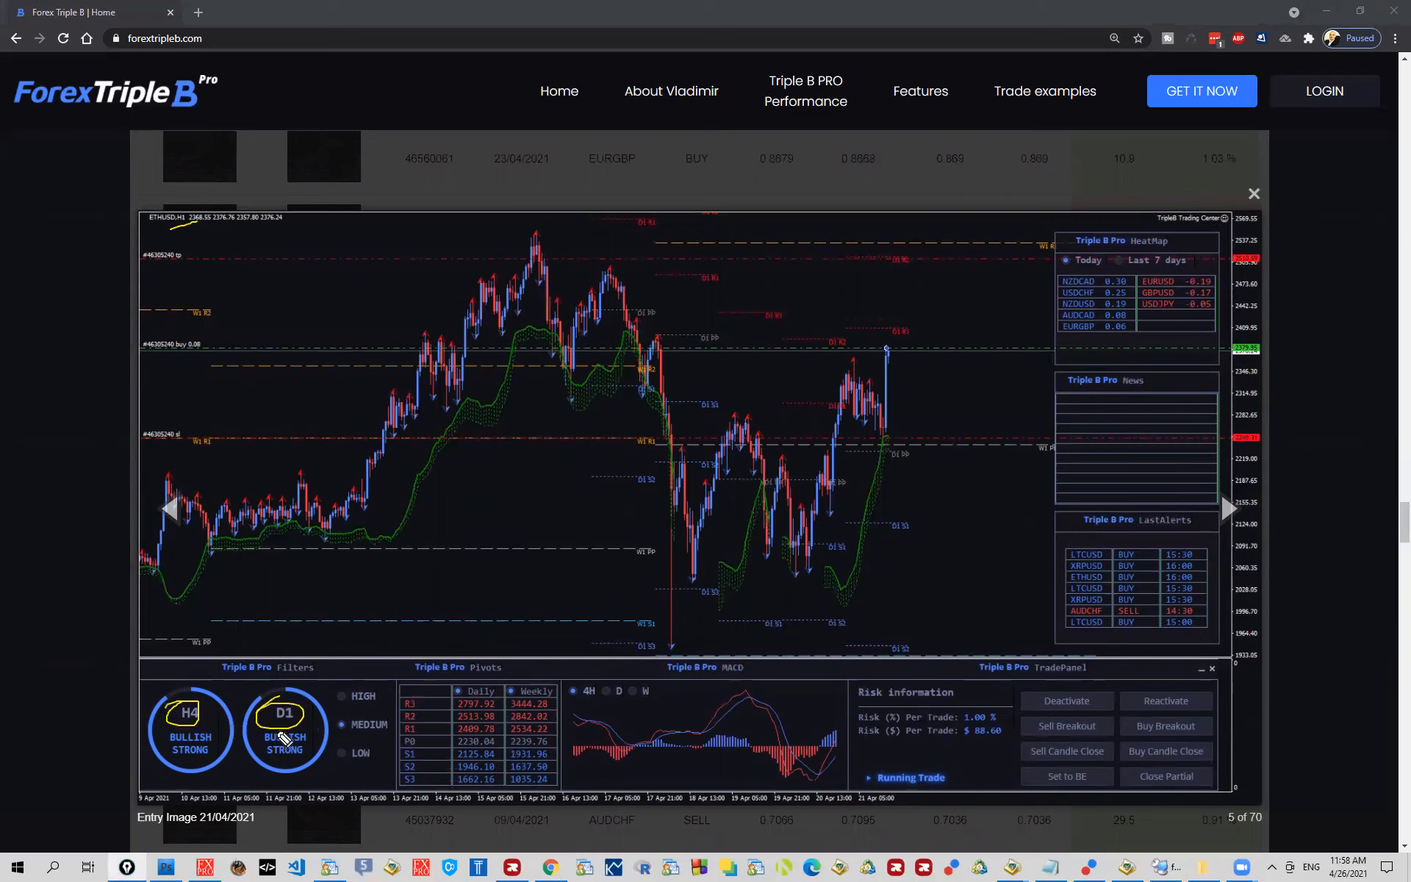
left_click_drag(172, 785, 326, 784)
Step: Mark the dips to the green band, the peak and the lower high and low, then clear the marks
left_click_drag(552, 341, 674, 430)
left_click_drag(507, 234, 549, 235)
left_click_drag(637, 325, 668, 348)
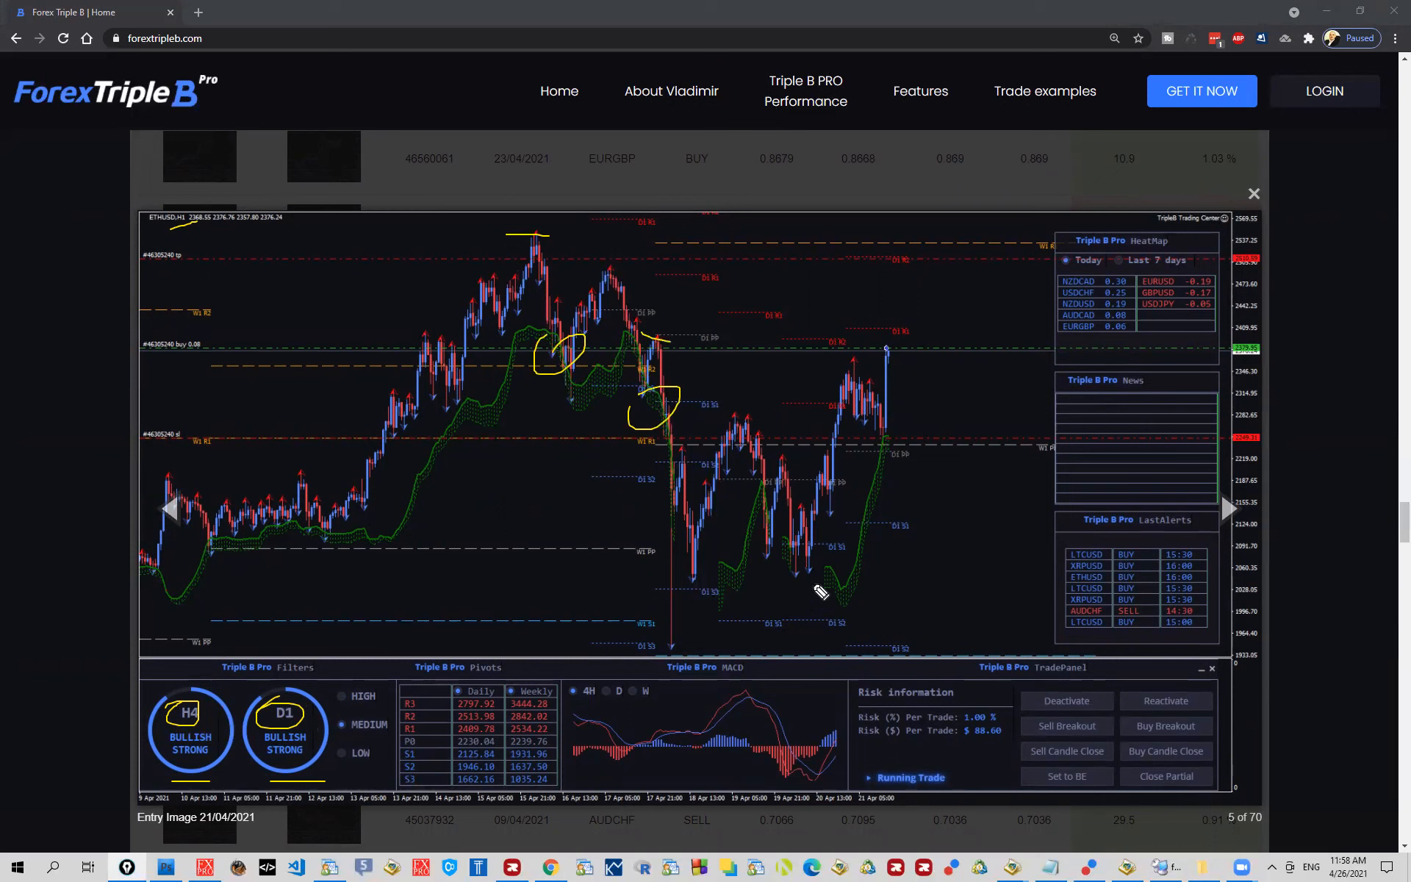
left_click_drag(786, 545, 811, 567)
mouse_move(714, 406)
left_mouse_down()
mouse_move(771, 407)
mouse_move(768, 437)
left_mouse_up()
key("e")
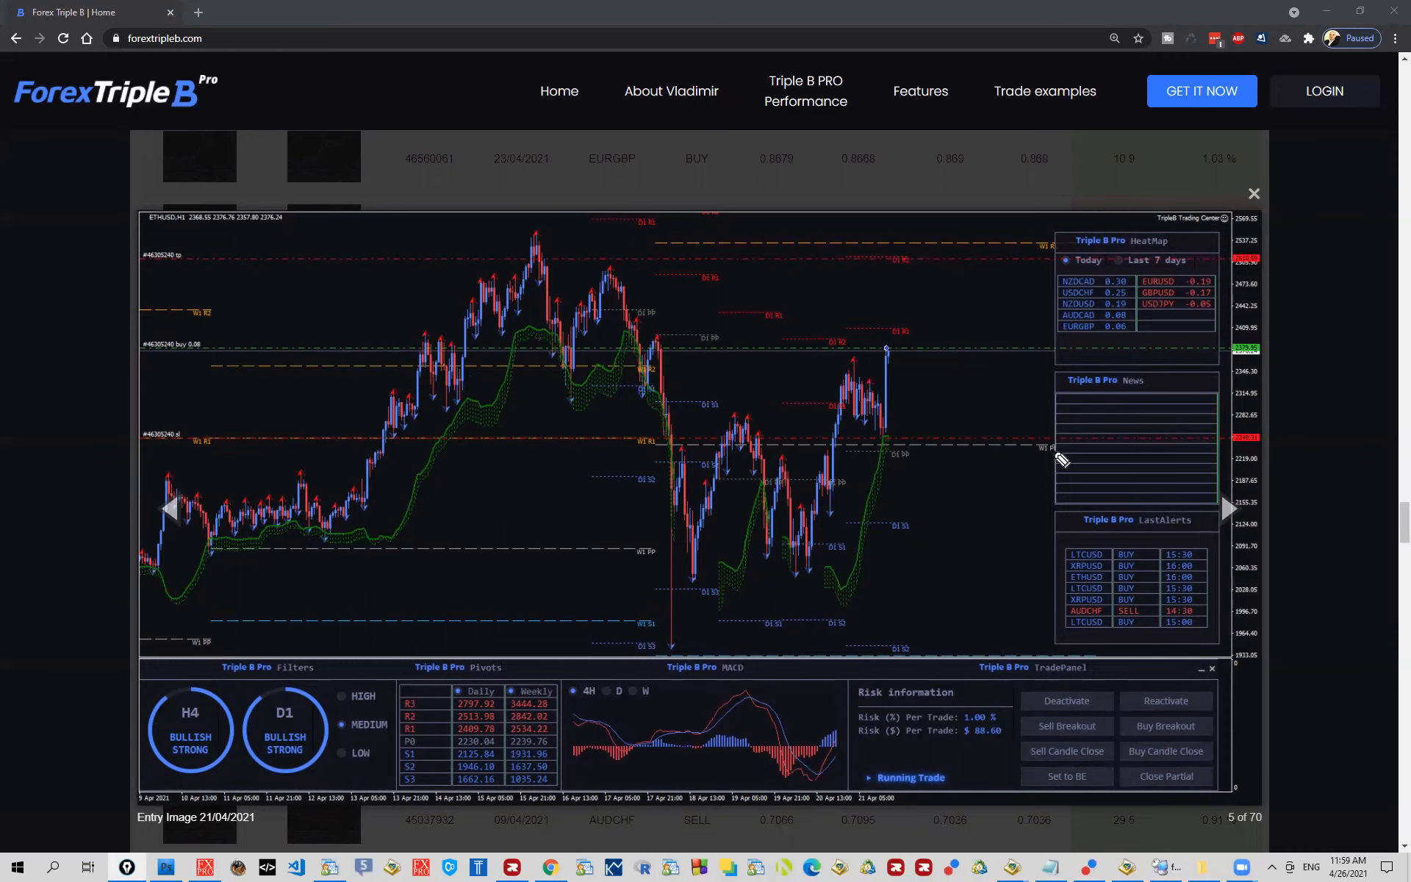
Step: Circle the weekly level labels and trace the post-peak drop, sideways range and rally
left_click_drag(1043, 447, 1048, 450)
mouse_move(888, 443)
left_mouse_down()
mouse_move(900, 466)
mouse_move(871, 451)
left_mouse_up()
left_click_drag(637, 346, 673, 528)
left_click_drag(668, 452, 747, 447)
left_click_drag(657, 450, 814, 557)
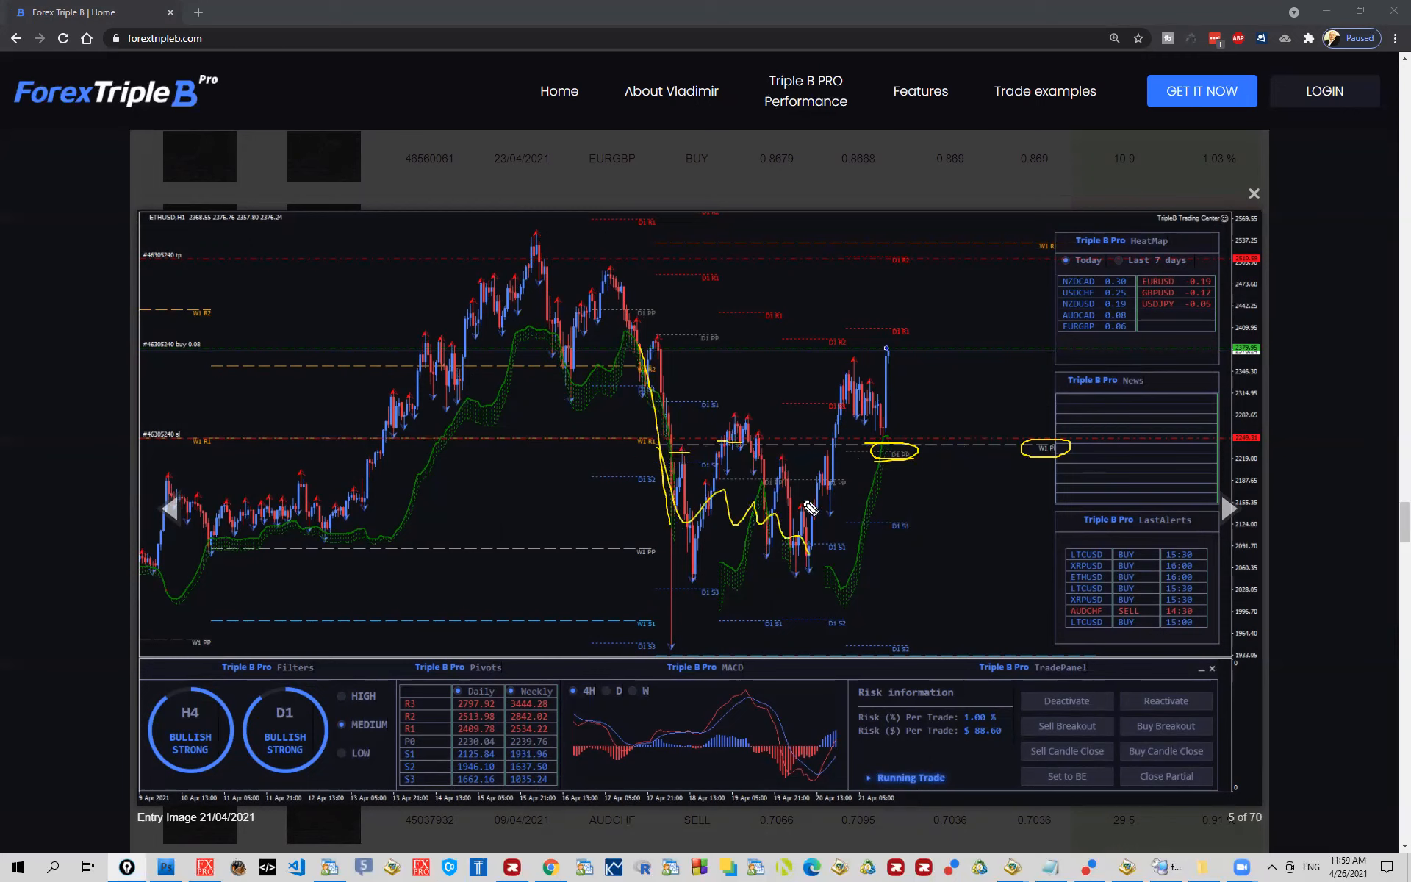
mouse_move(710, 420)
left_mouse_down()
mouse_move(783, 421)
mouse_move(772, 451)
left_mouse_up()
mouse_move(813, 551)
left_mouse_down()
mouse_move(844, 374)
mouse_move(882, 447)
left_mouse_up()
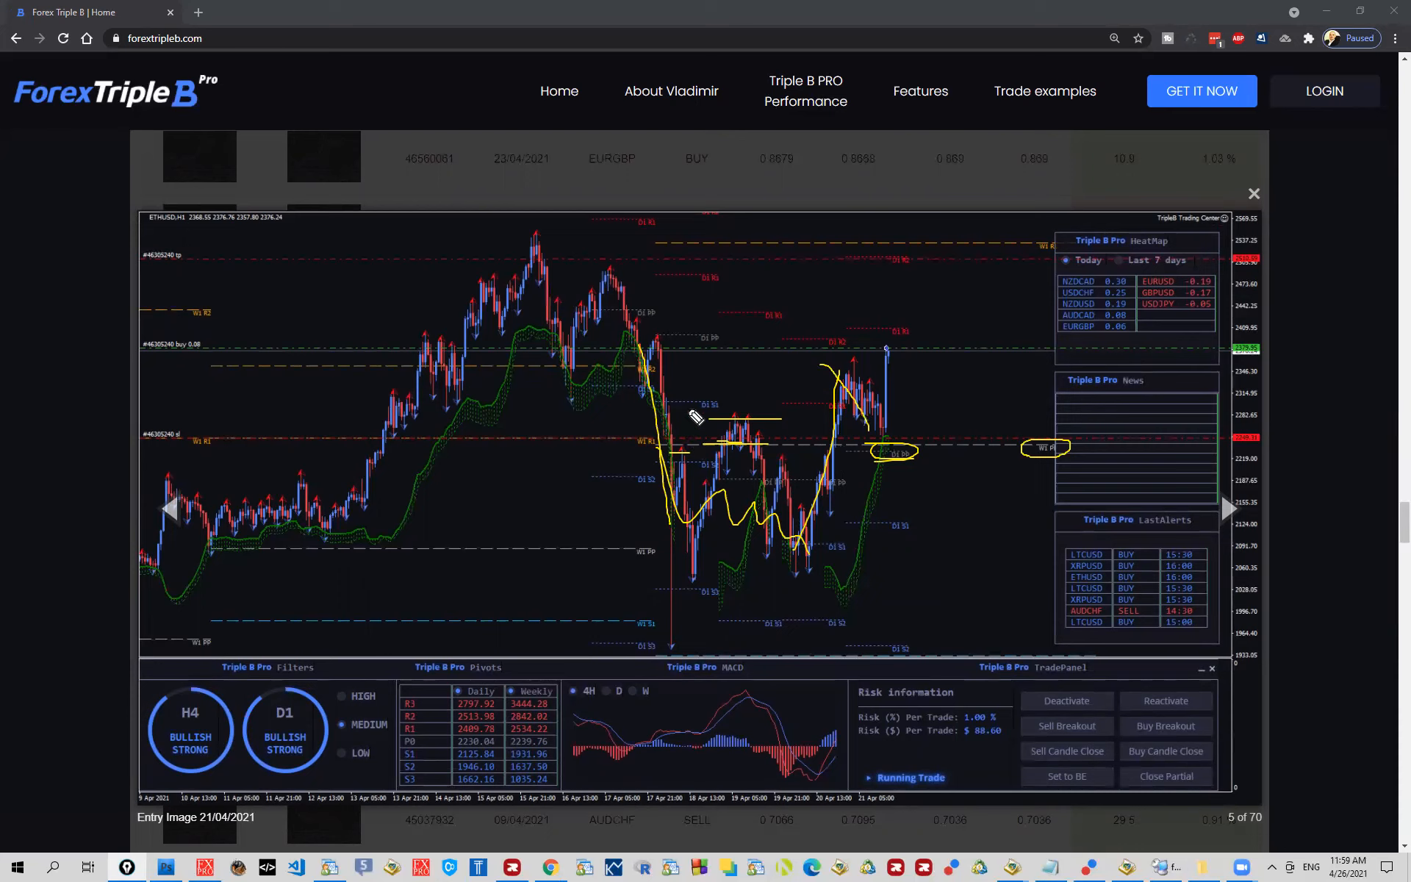
Step: Label resistance R and support S, mark the breakout level and expected move up, then show the exit chart
left_click_drag(695, 405, 704, 436)
left_click_drag(956, 454, 943, 480)
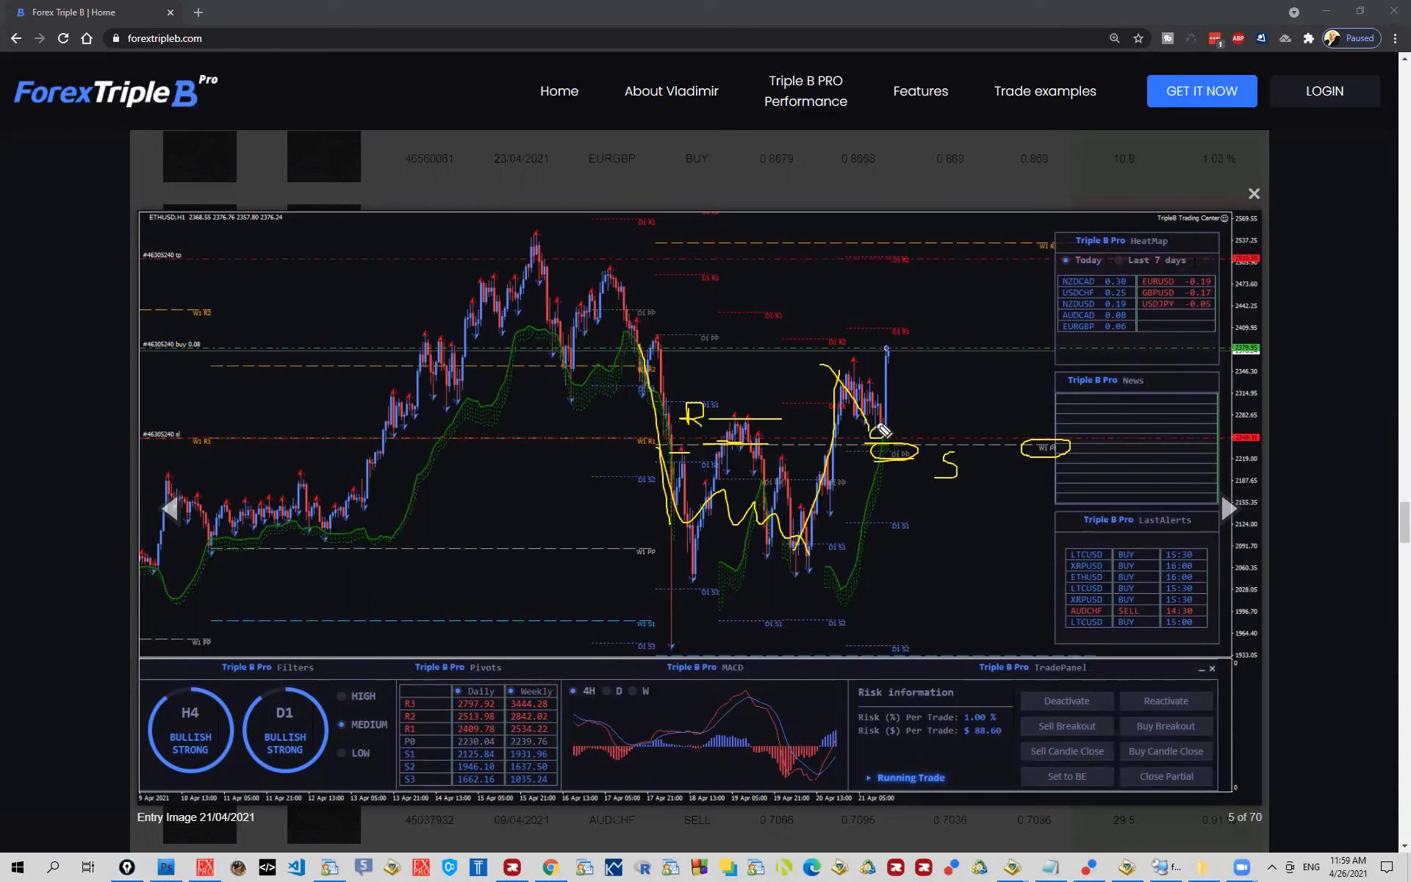
left_click_drag(822, 381, 959, 380)
left_click_drag(866, 463, 916, 334)
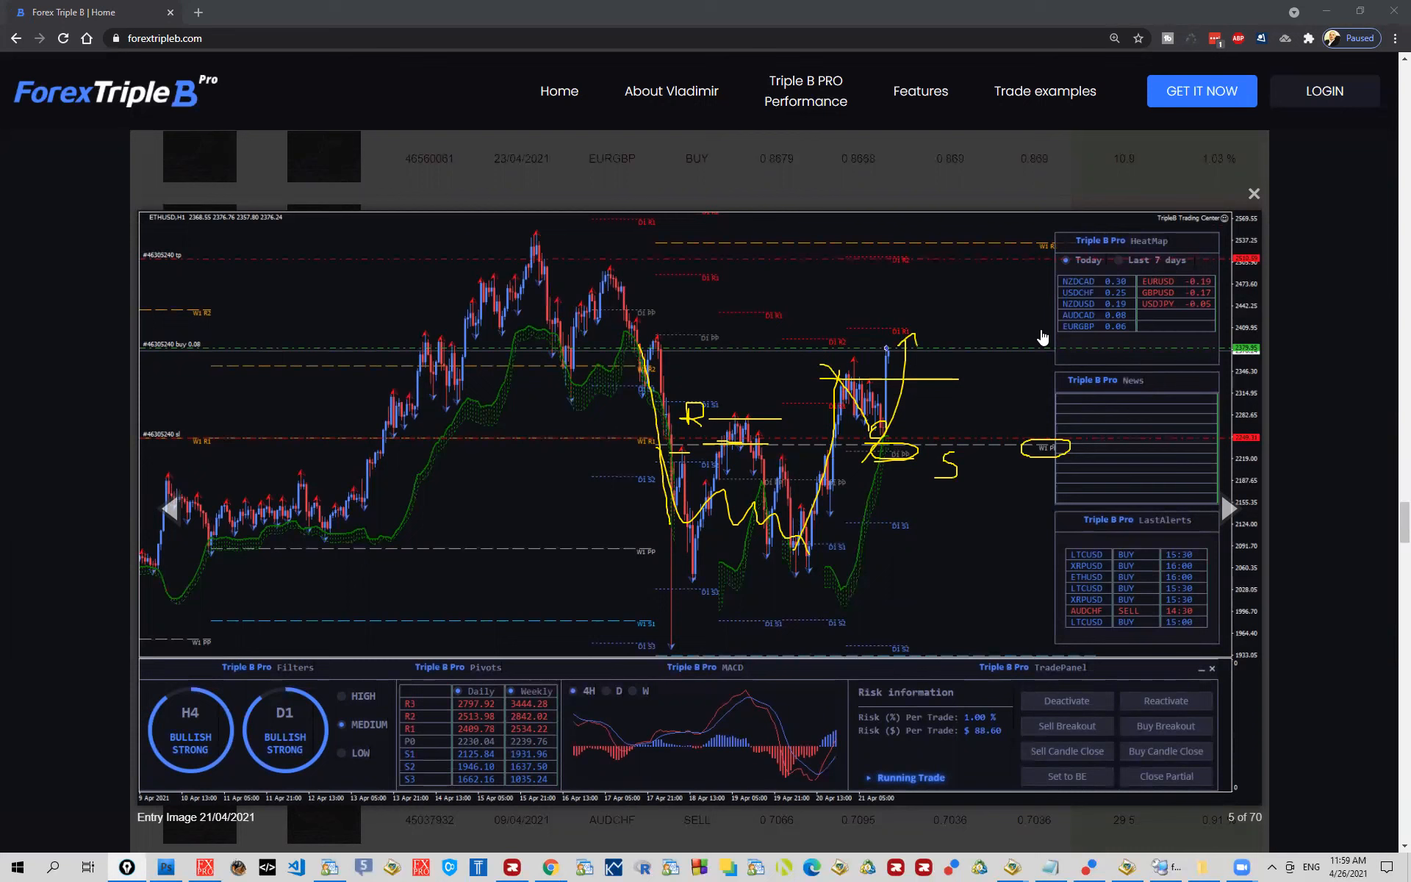
left_click(1228, 510)
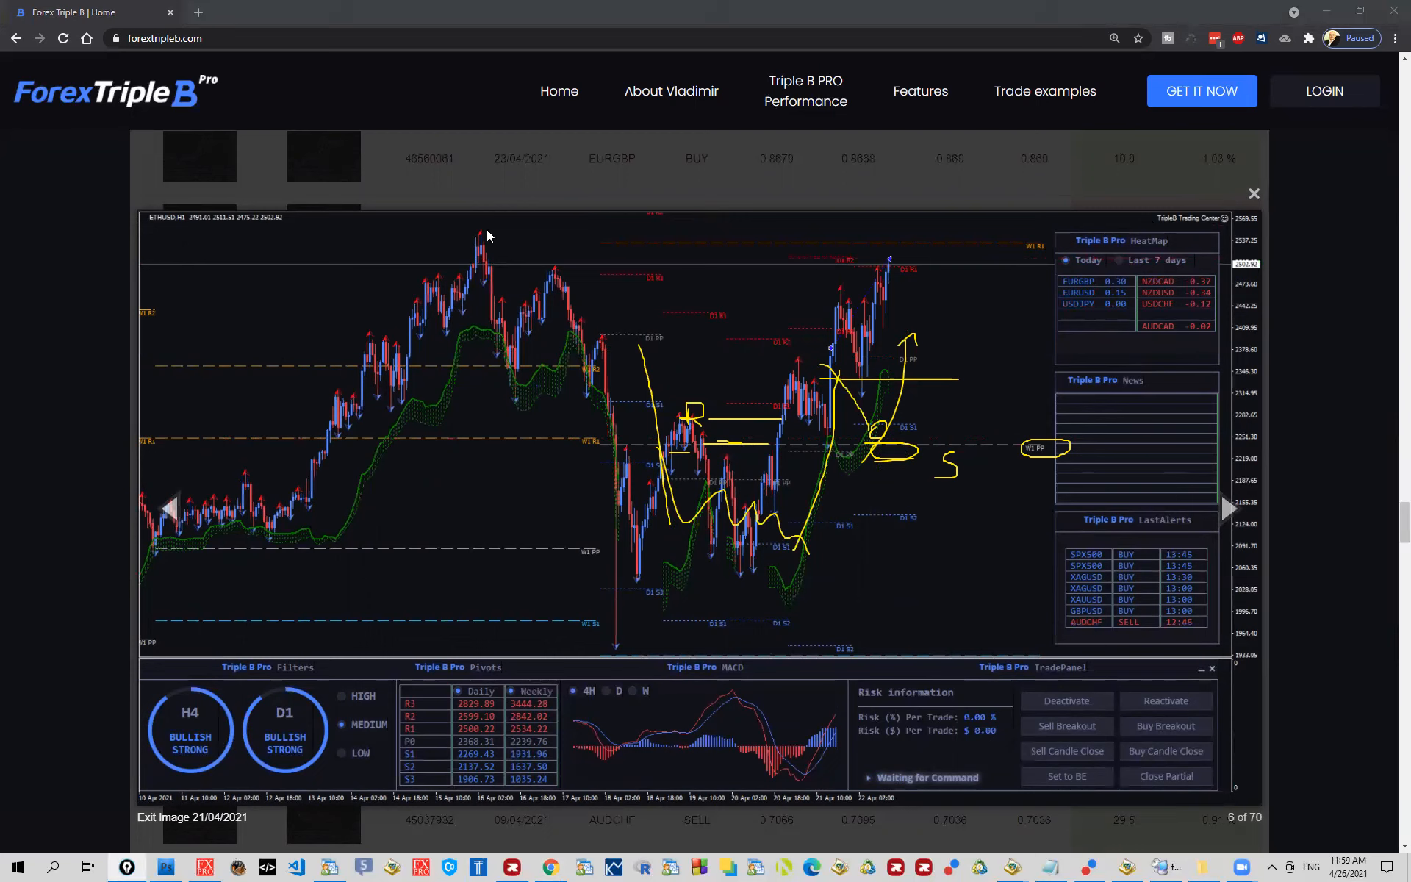
Step: Draw a descending trend line, the swing legs and a level line, then erase them all
left_click_drag(480, 231, 1114, 538)
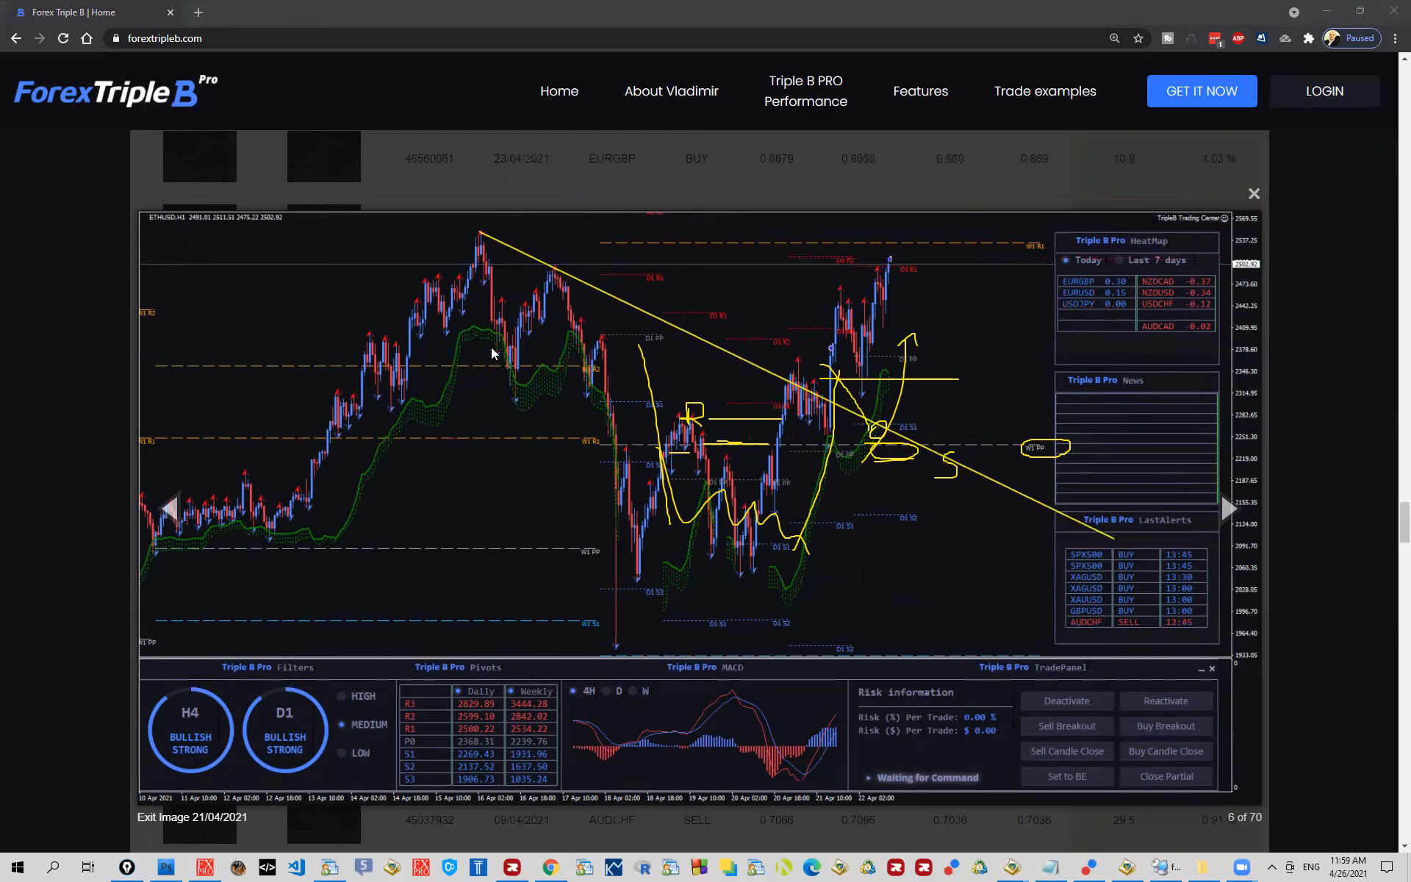
mouse_move(493, 353)
left_mouse_down()
mouse_move(531, 320)
mouse_move(590, 649)
left_mouse_up()
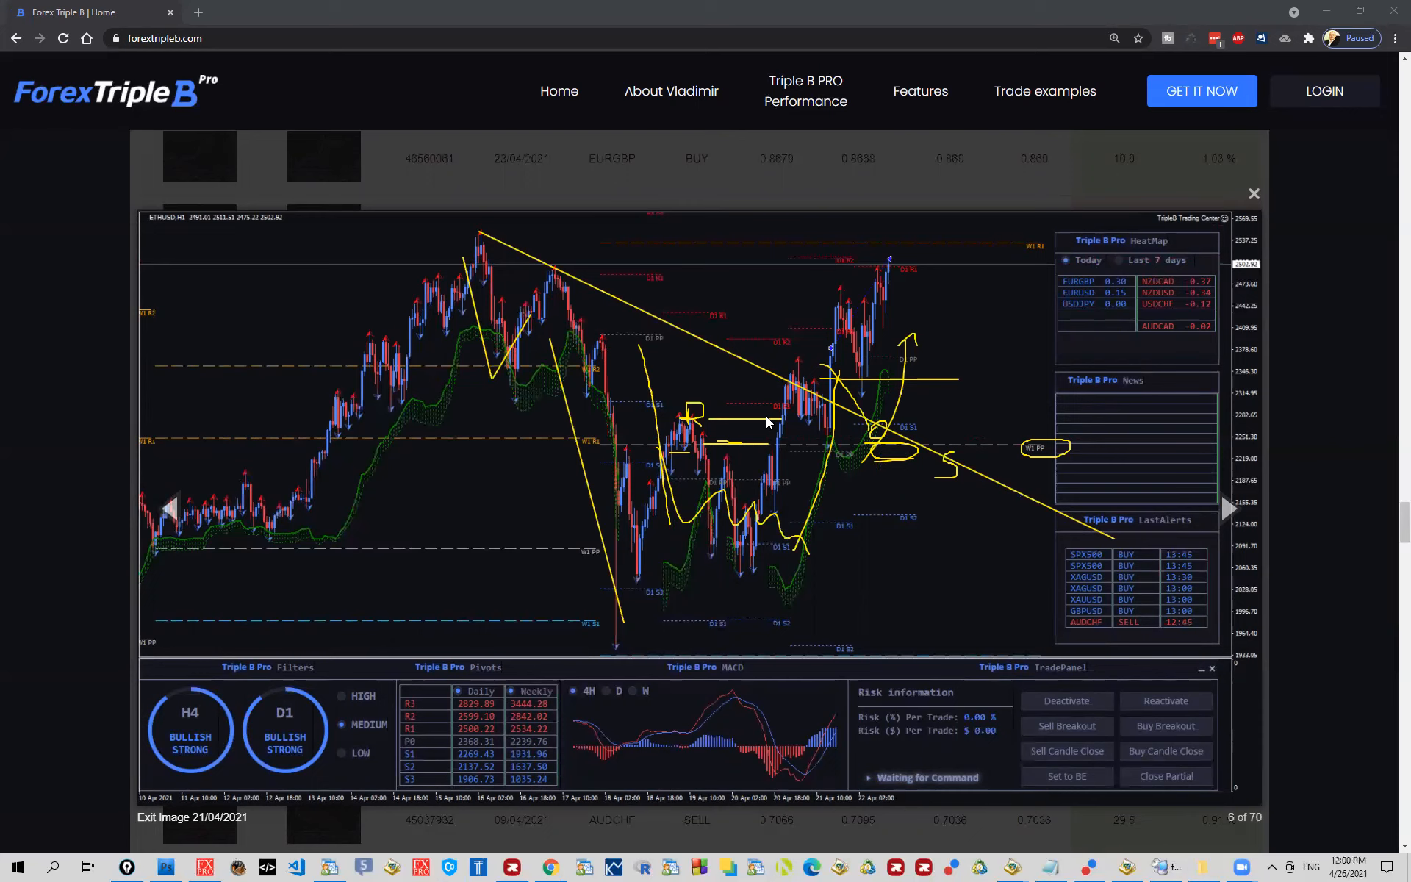
left_click_drag(767, 419, 782, 419)
key("Escape")
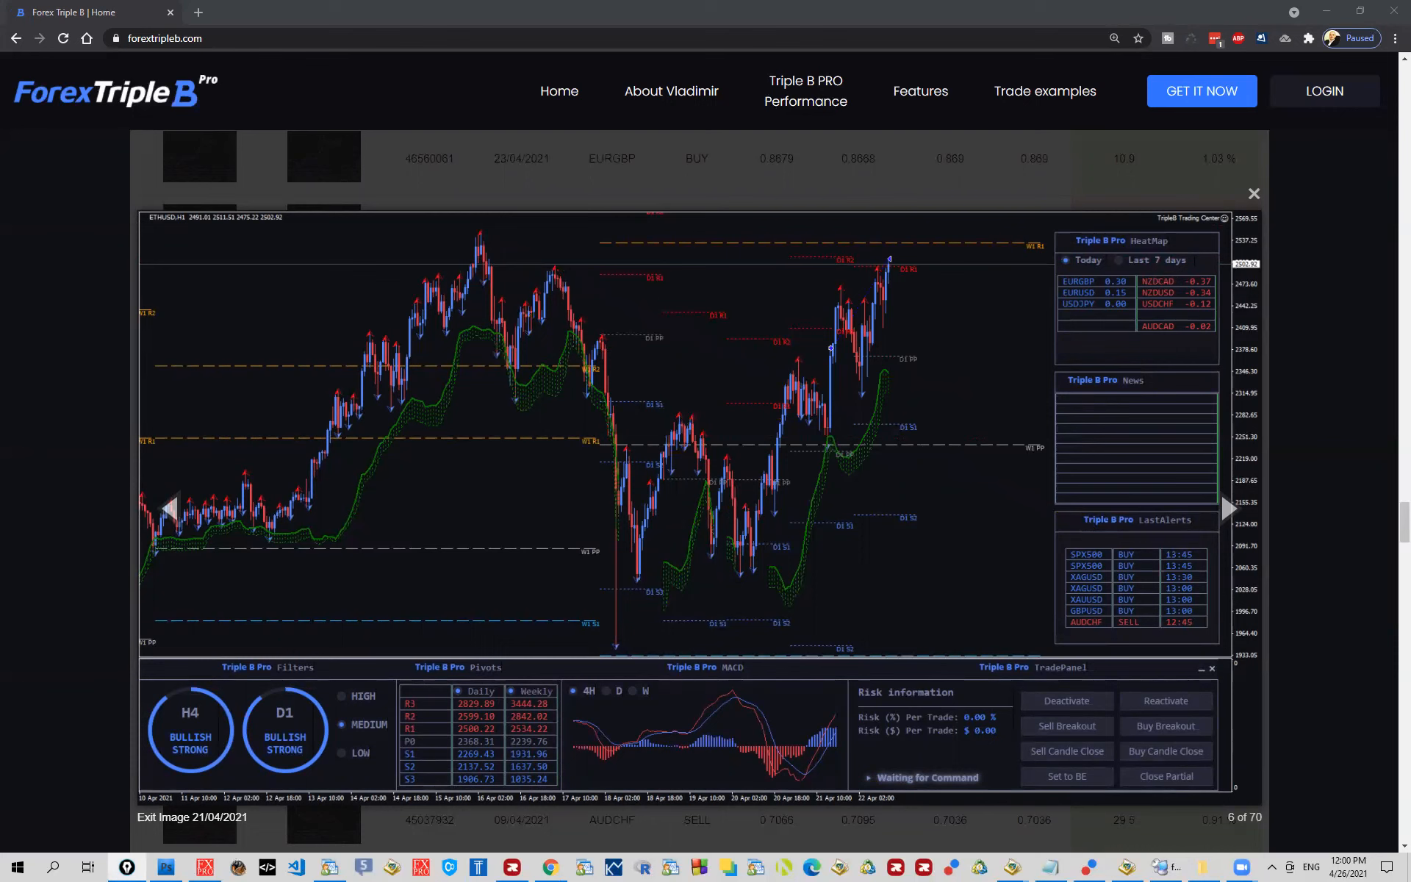
Step: Trace the pullback, its high level and the long descending trendline, then erase the lines
left_click_drag(798, 362, 849, 430)
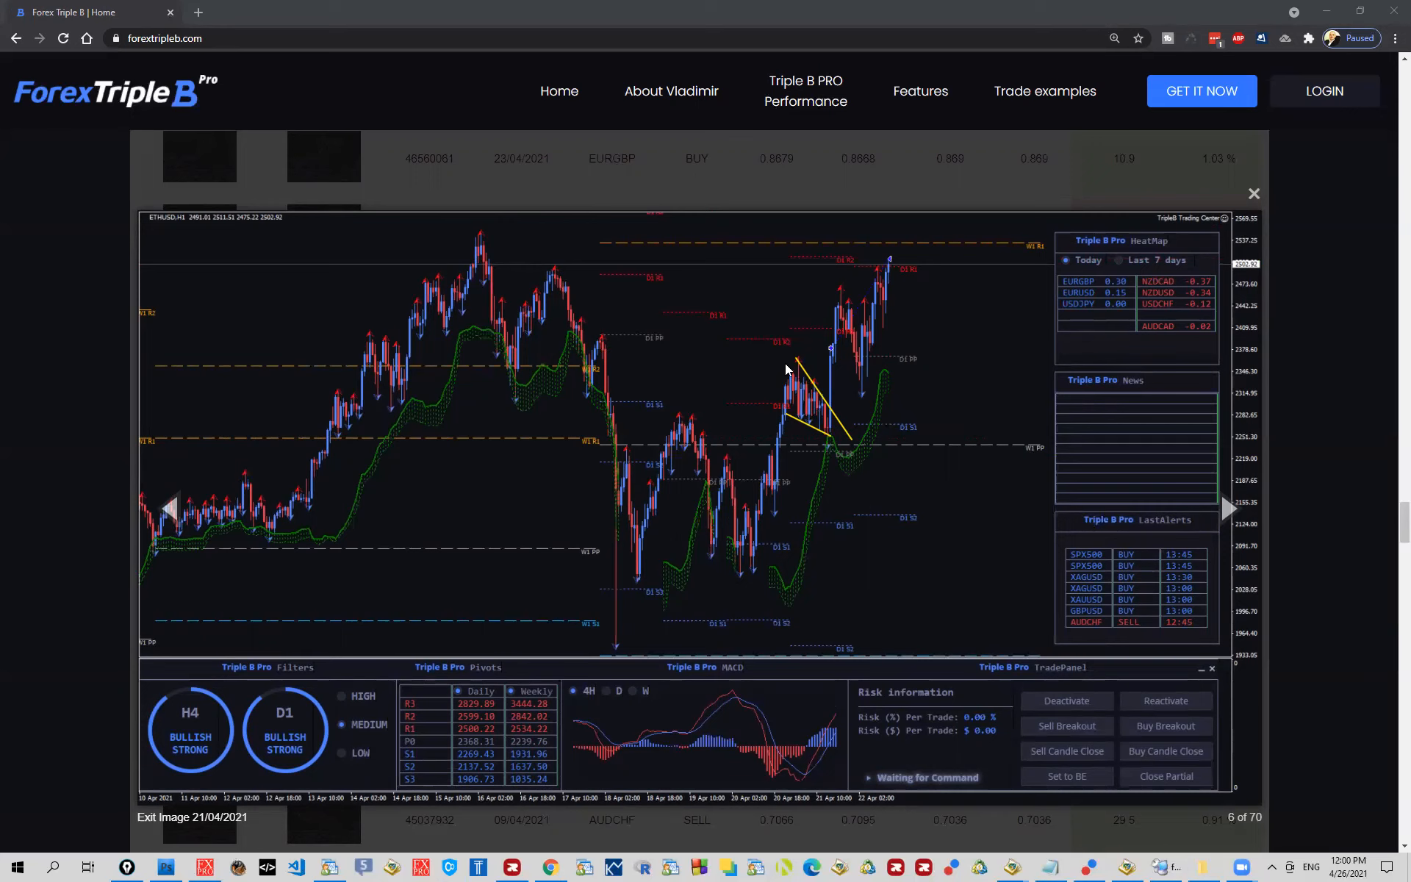
left_click_drag(787, 364, 931, 360)
left_click_drag(483, 221, 838, 441)
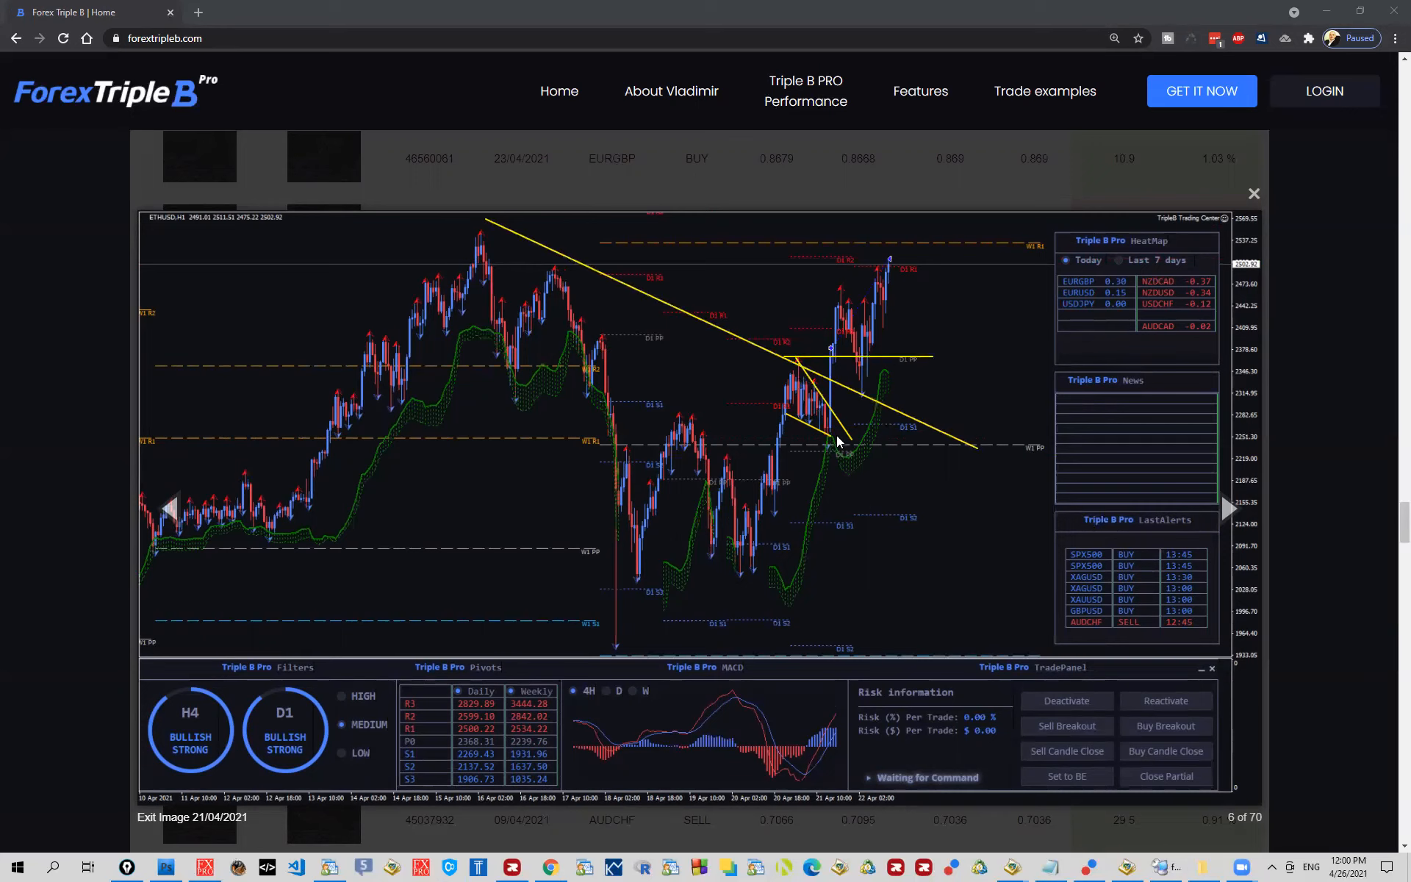
left_click_drag(799, 356, 849, 461)
key("Escape")
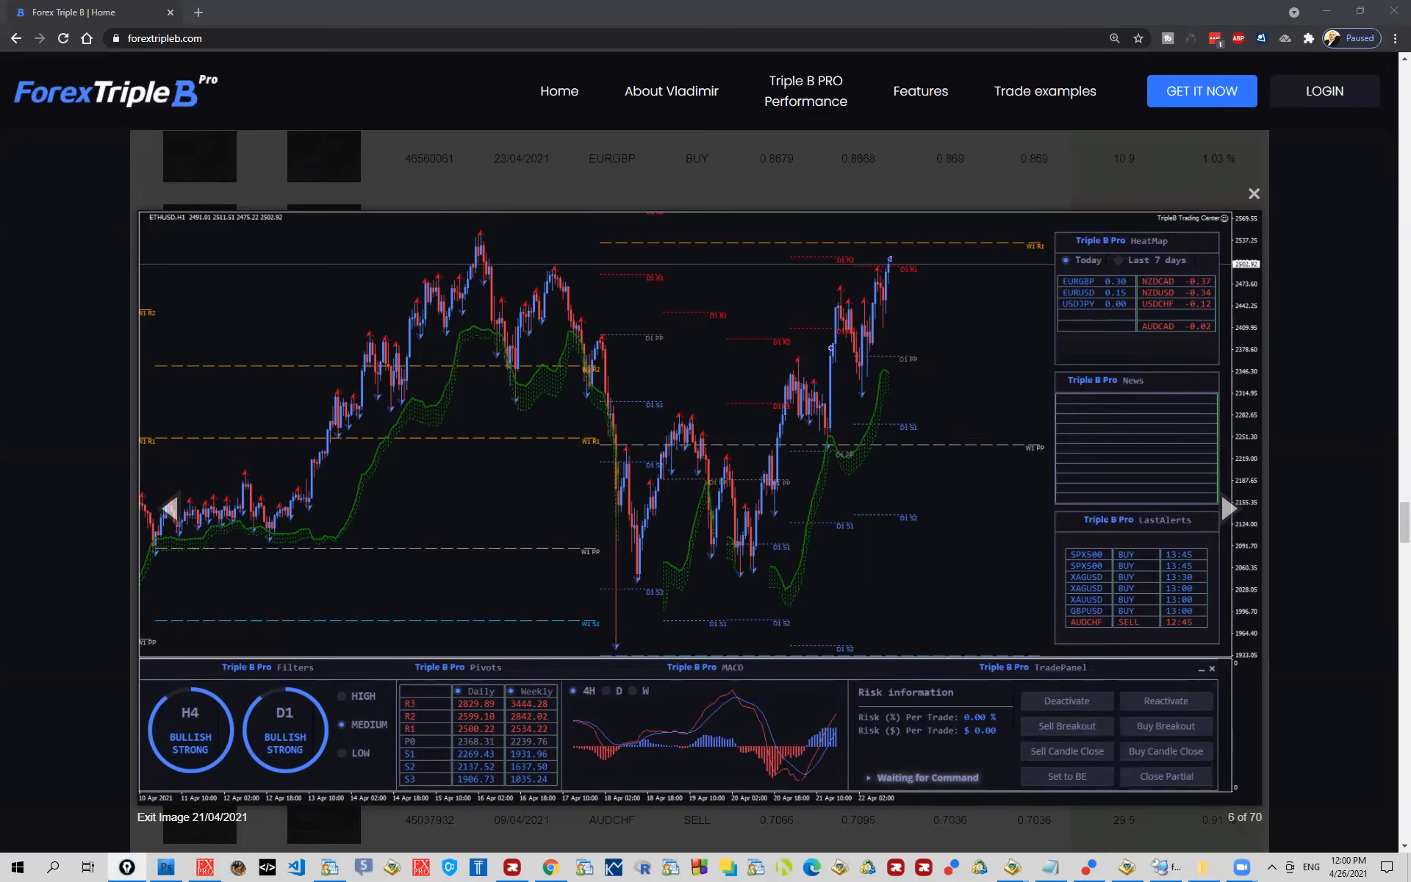
Step: Redraw the descending highs, pullback leg, its high, circled low and support line, then erase again
left_click_drag(474, 230, 615, 298)
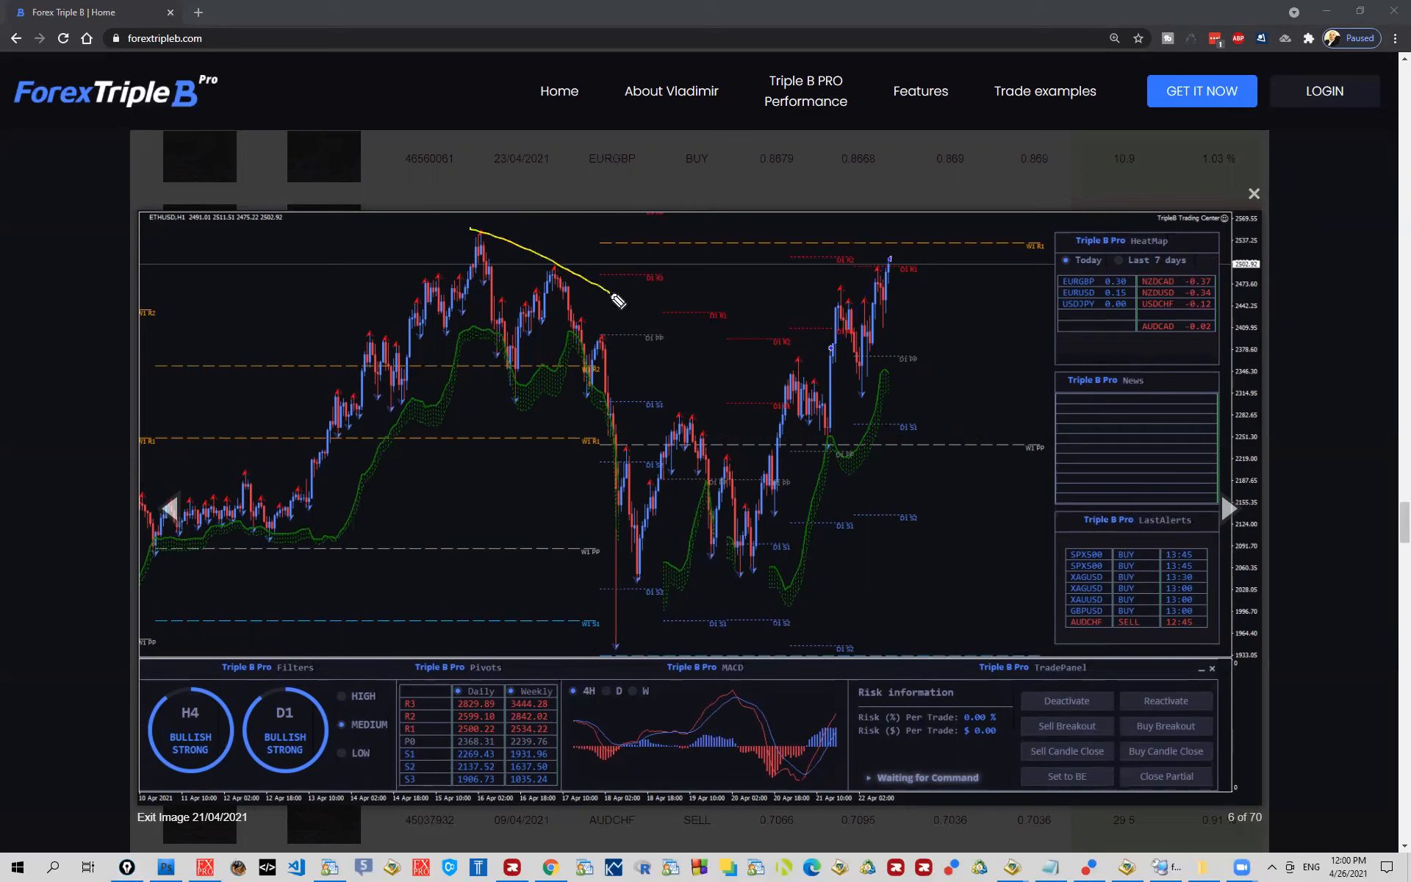
left_click_drag(796, 359, 855, 443)
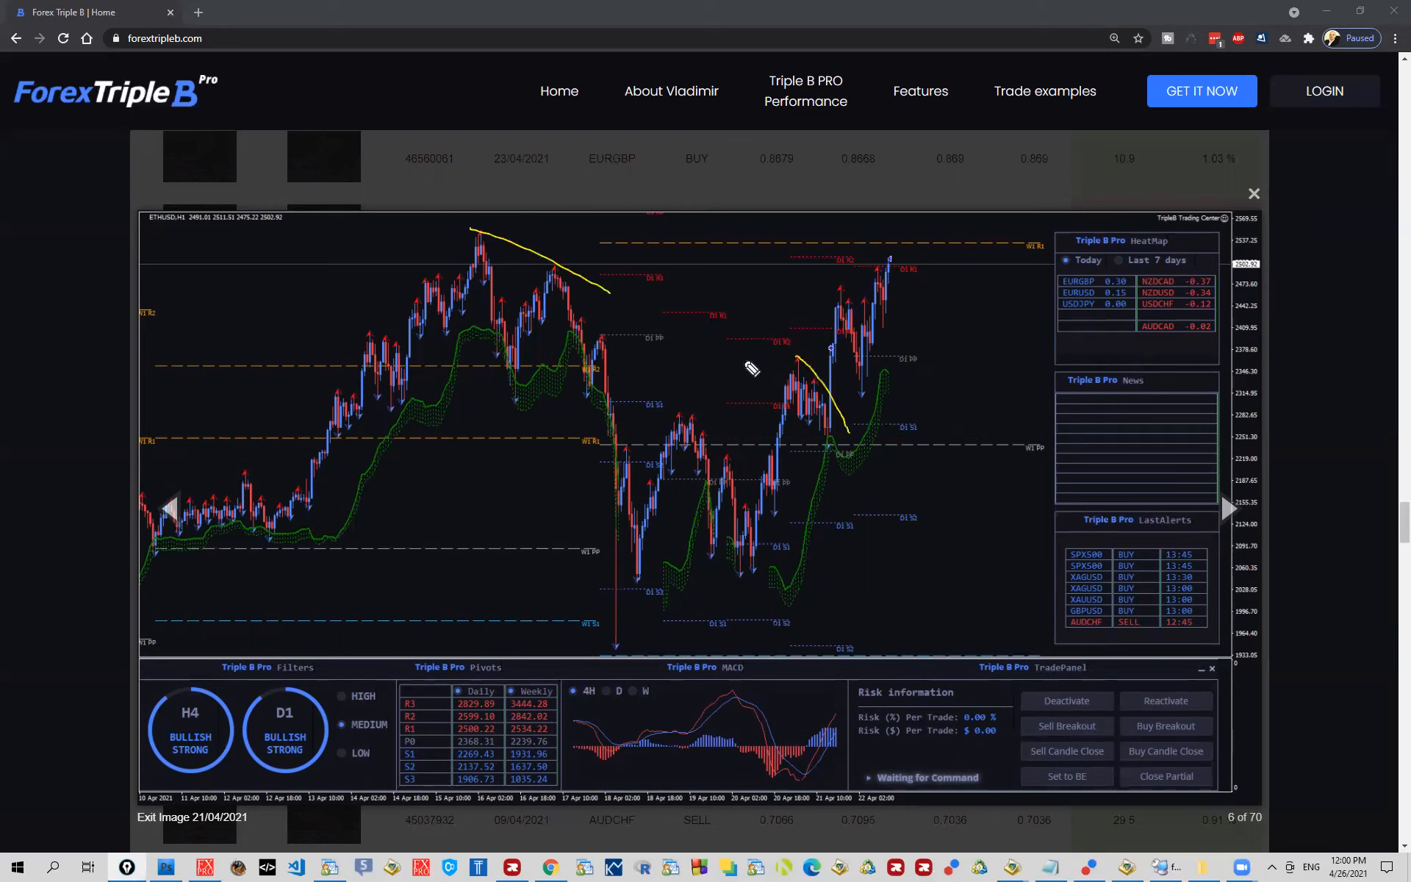
left_click_drag(745, 361, 871, 363)
left_click_drag(844, 436, 838, 441)
mouse_move(679, 447)
left_mouse_down()
mouse_move(1064, 444)
mouse_move(926, 443)
left_mouse_up()
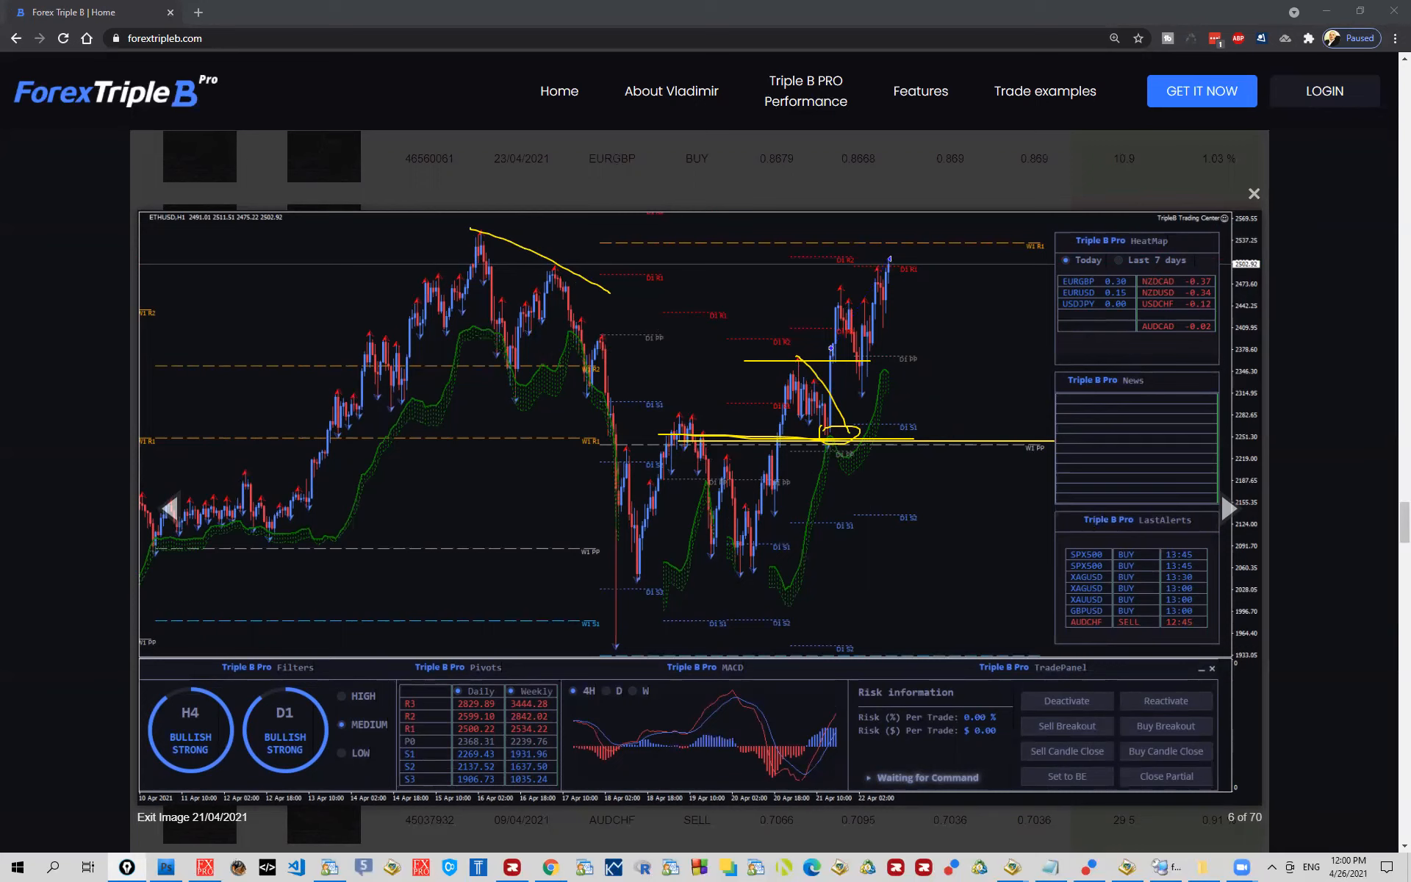
key("e")
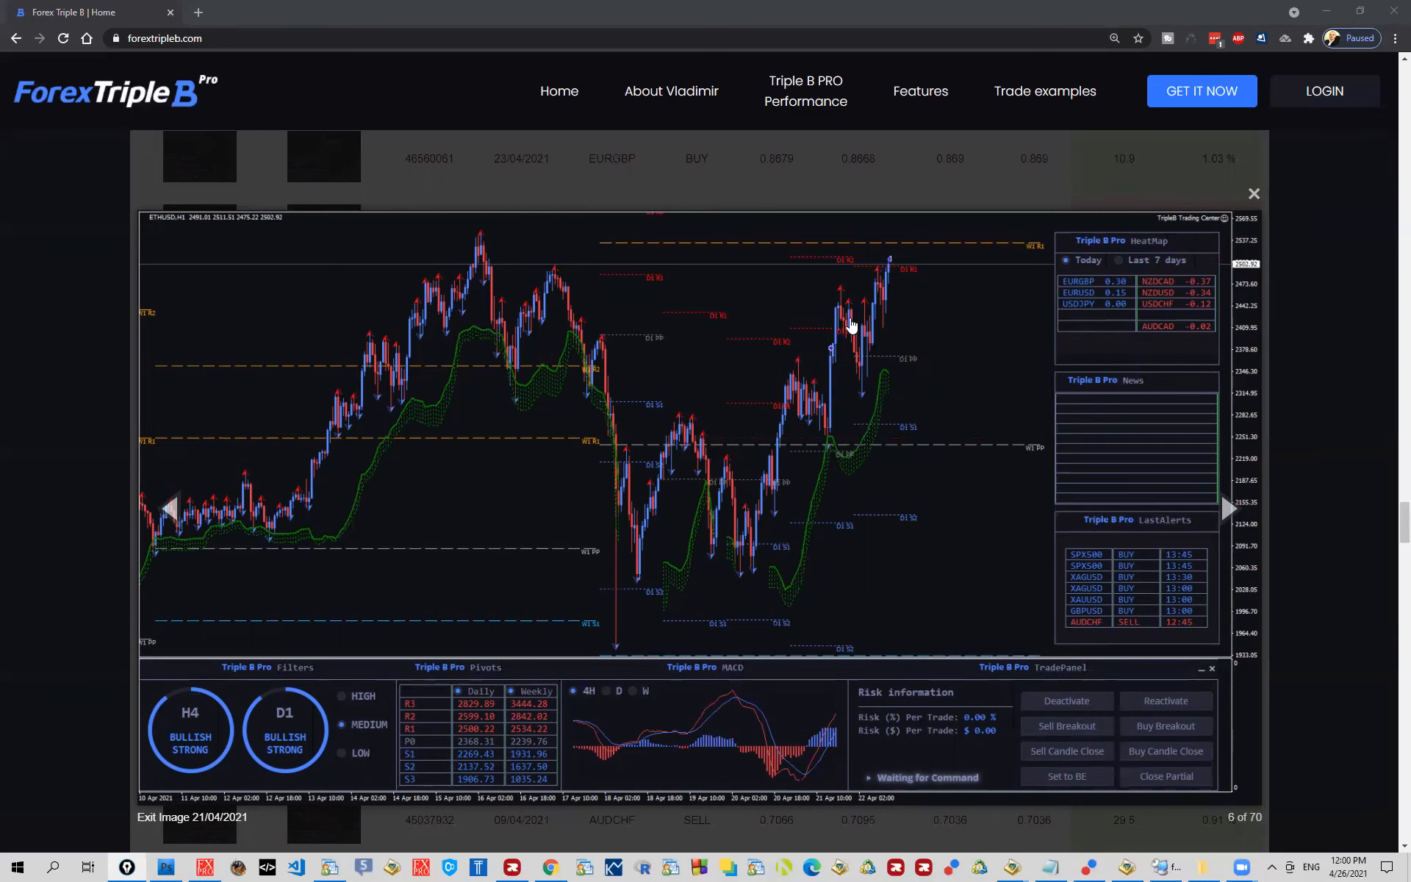
Step: Close the ETHUSD chart and open the 22/04/2021 GBPUSD entry chart (image 3 of 70)
left_click(1255, 194)
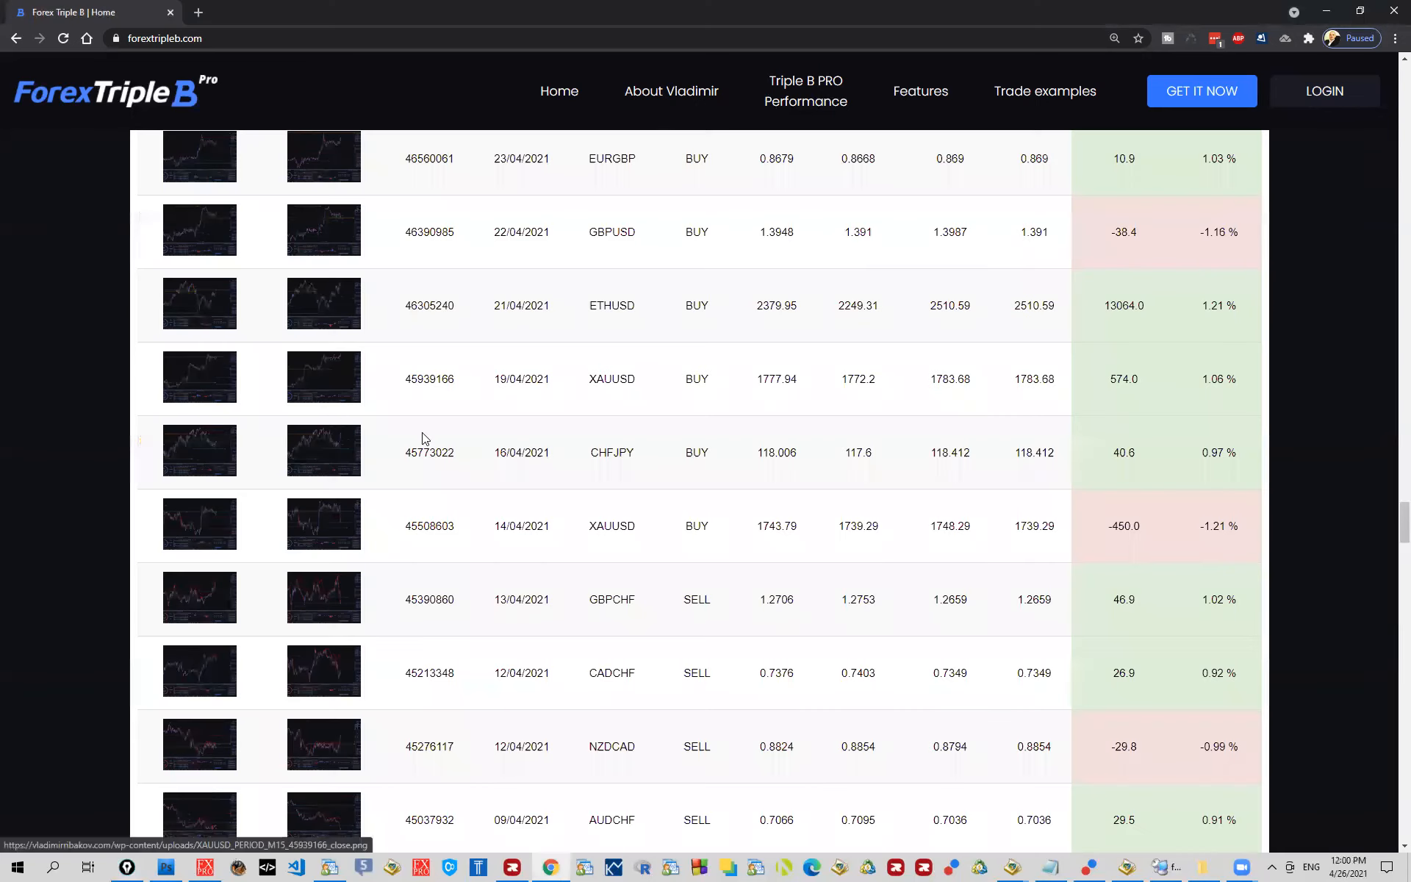
scroll(430, 430, "up", 1)
scroll(431, 430, "up", 1)
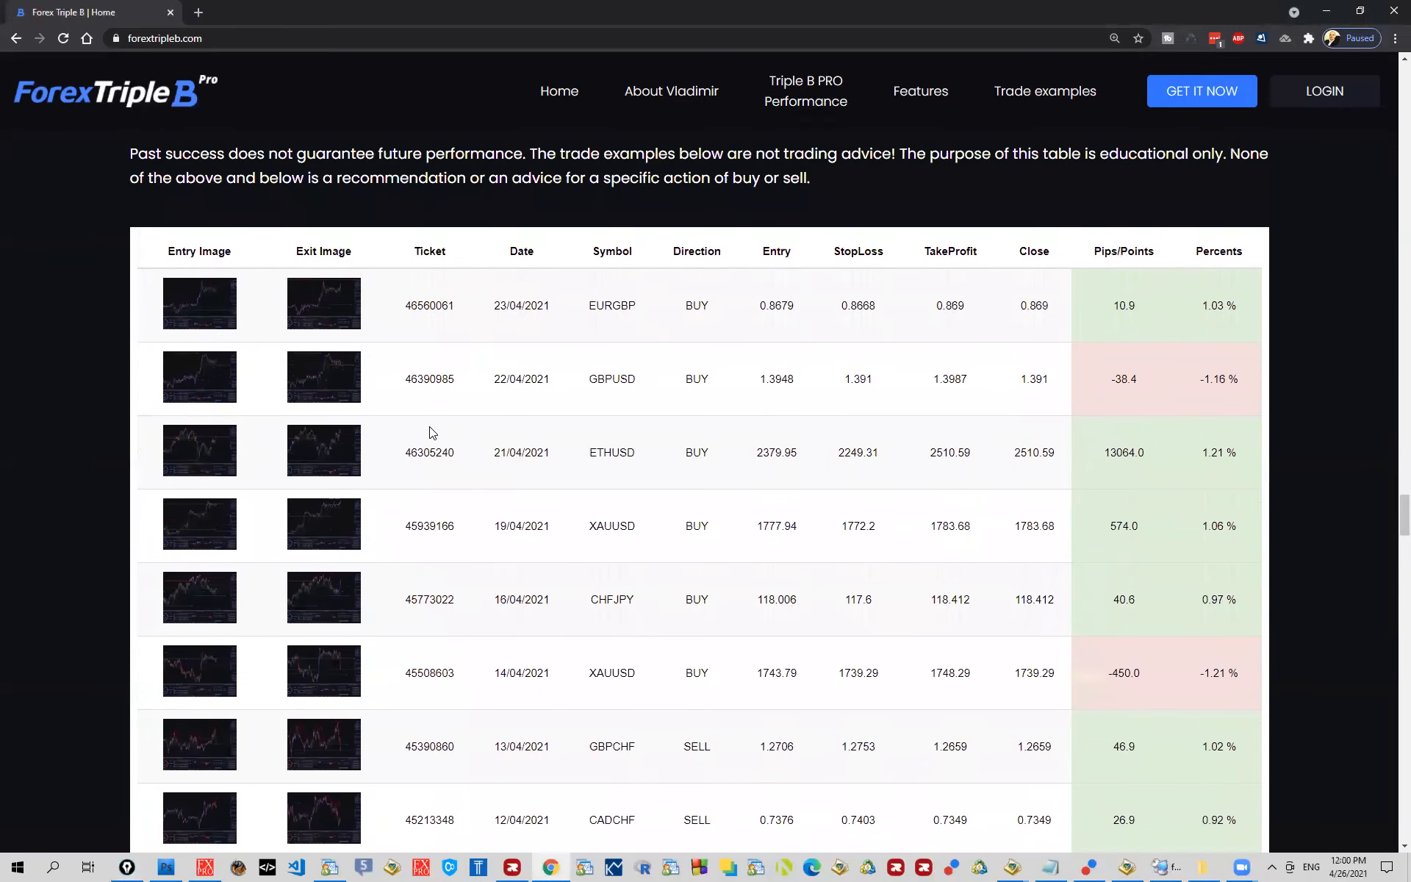
left_click(199, 377)
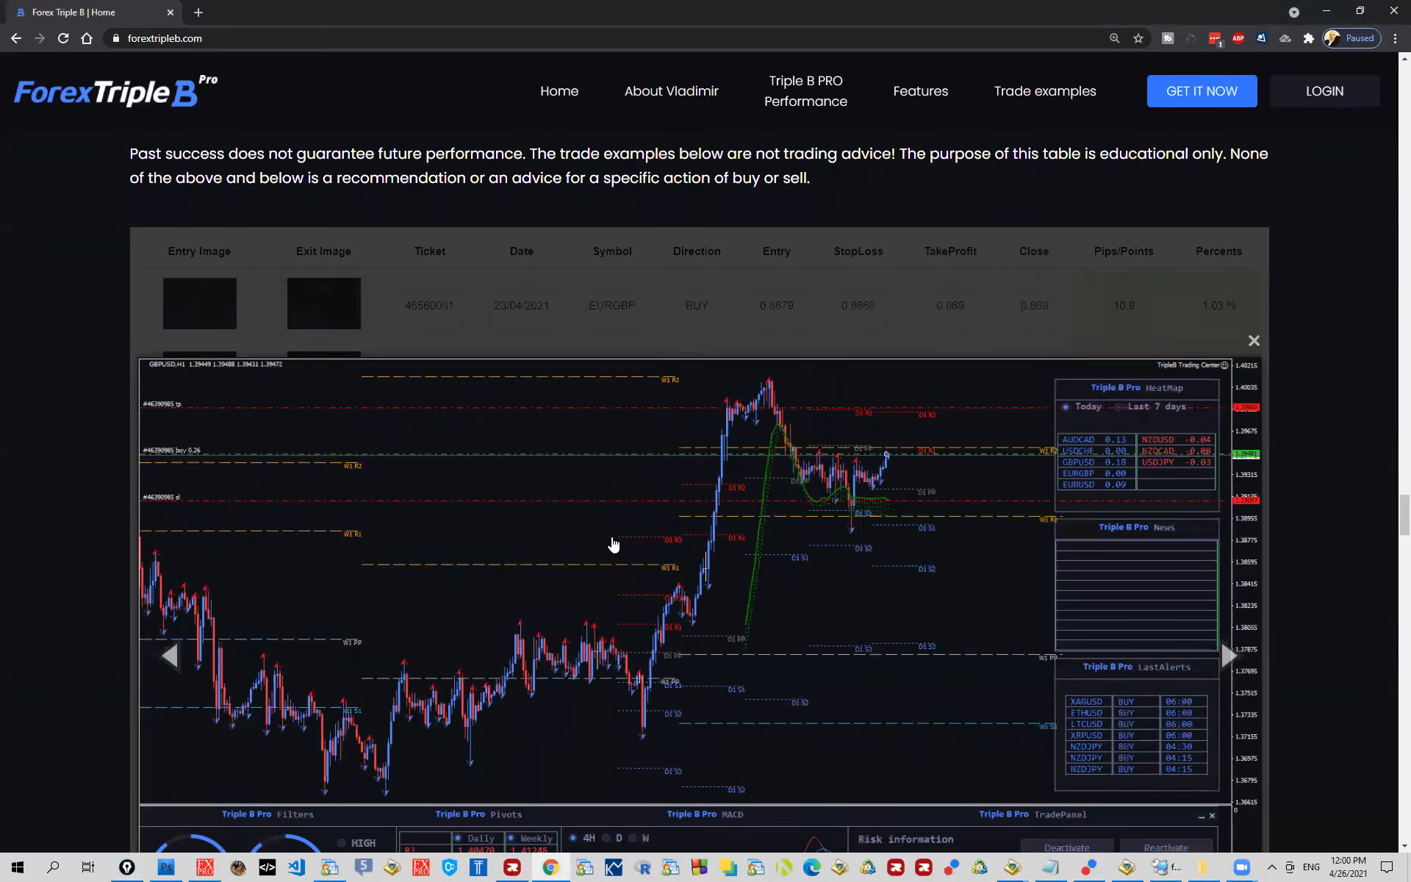
scroll(618, 546, "down", 1)
scroll(587, 543, "down", 1)
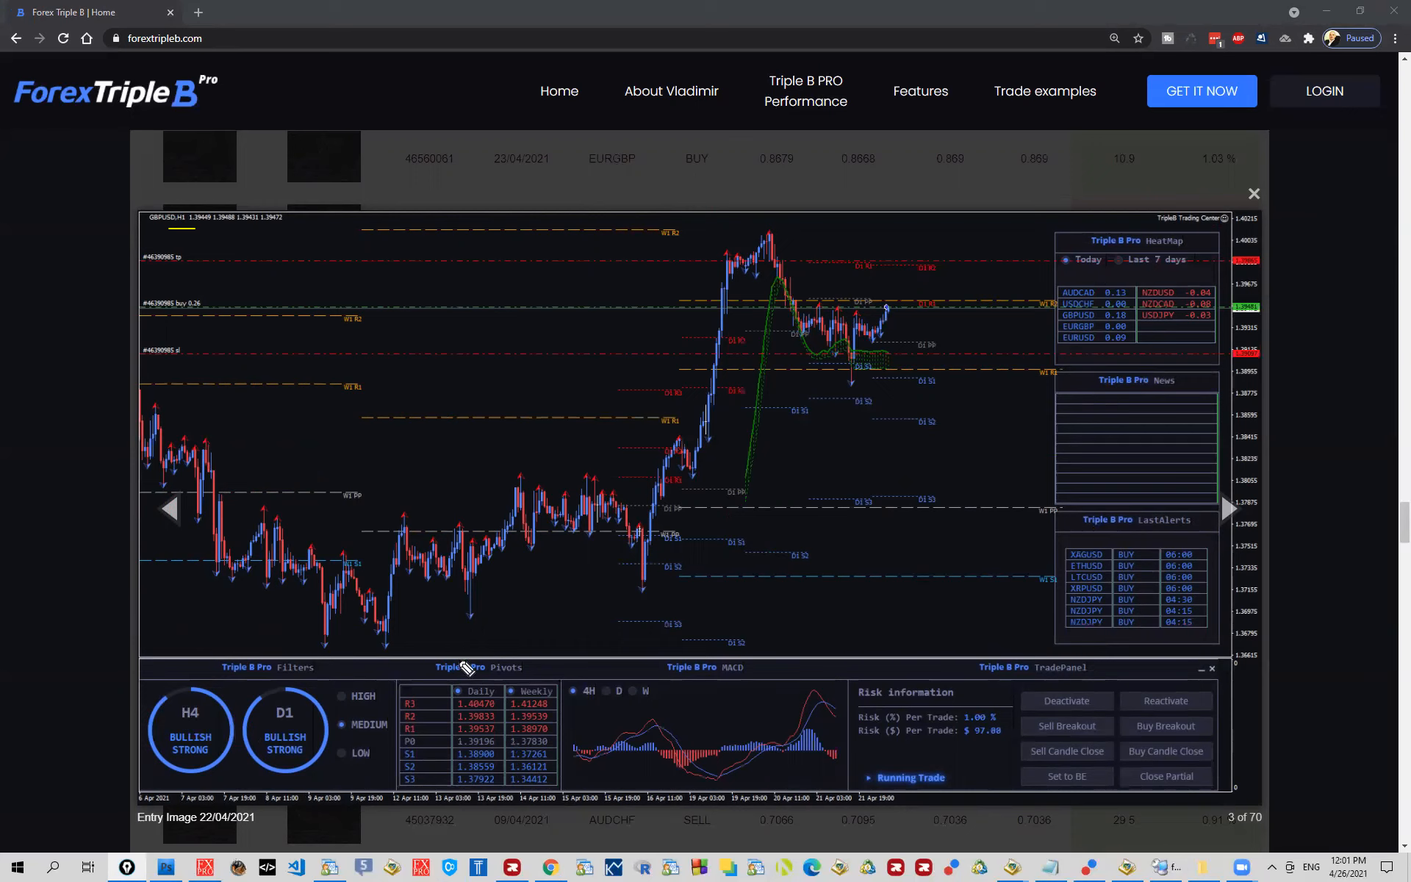
left_click_drag(292, 626, 670, 276)
left_click_drag(742, 224, 750, 552)
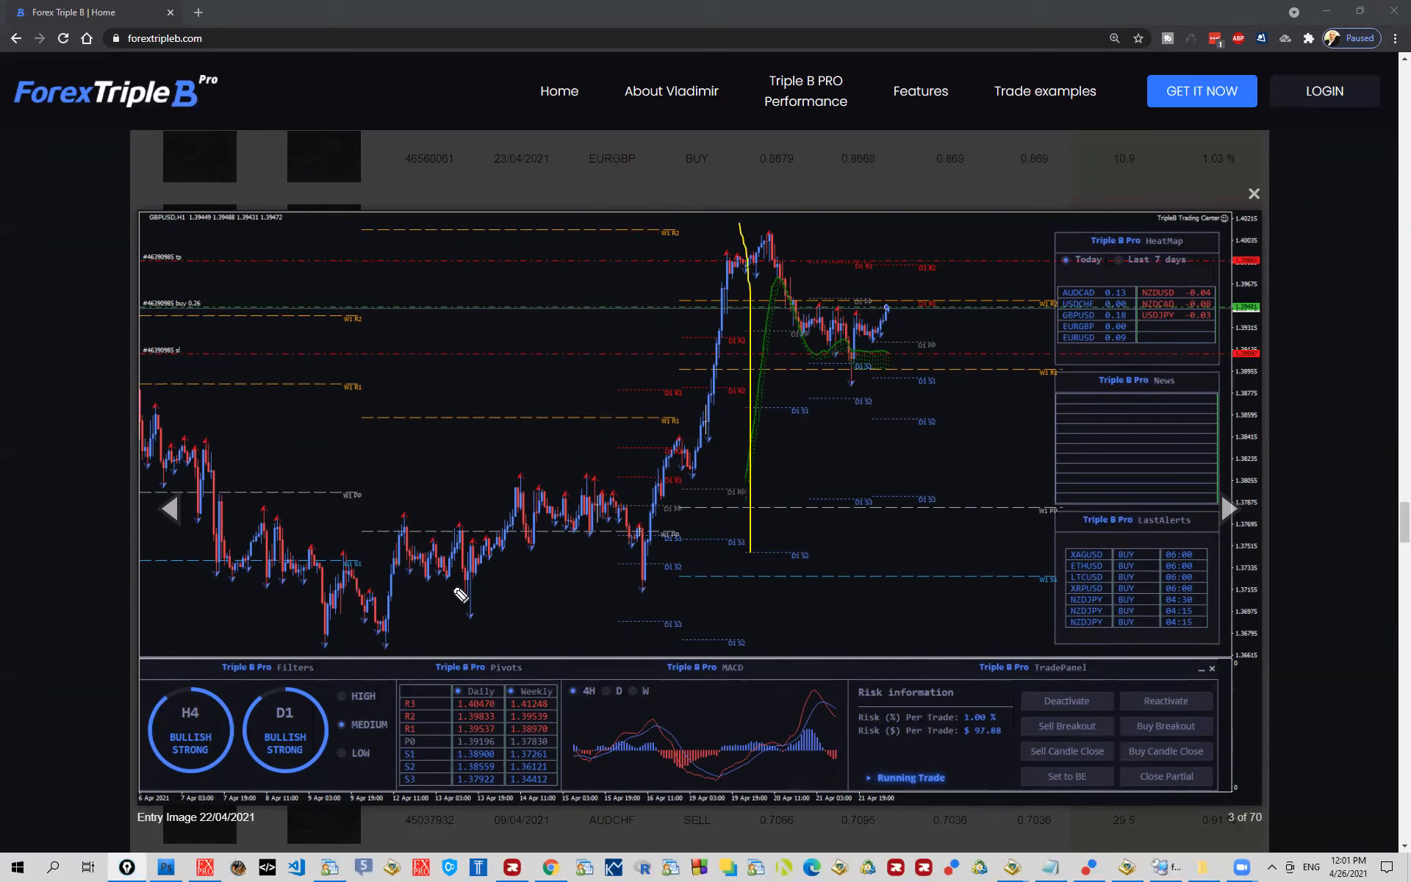
left_click_drag(743, 230, 745, 551)
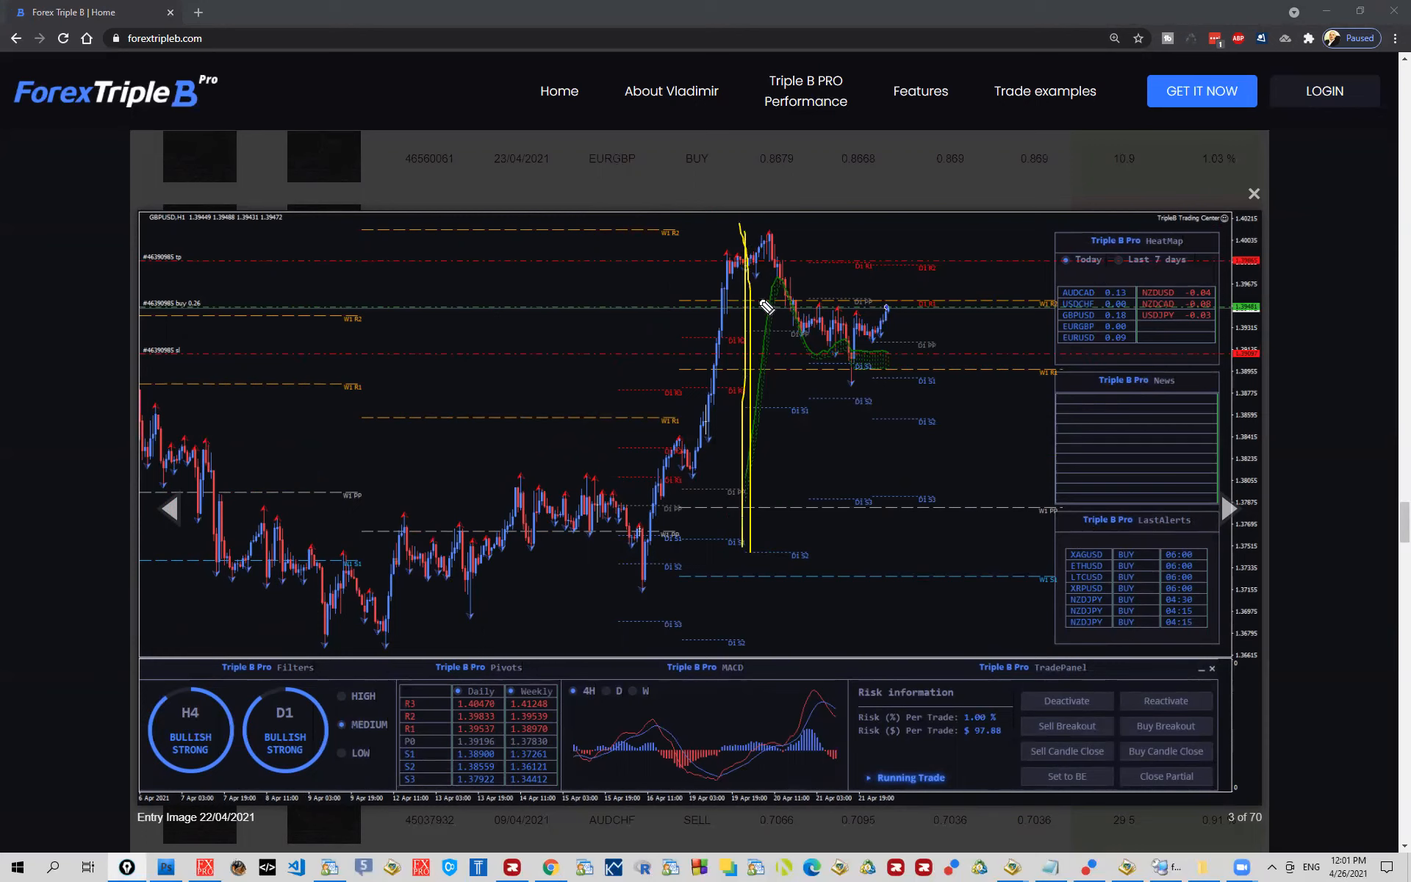
mouse_move(760, 222)
left_mouse_down()
mouse_move(859, 293)
mouse_move(860, 252)
left_mouse_up()
key("e")
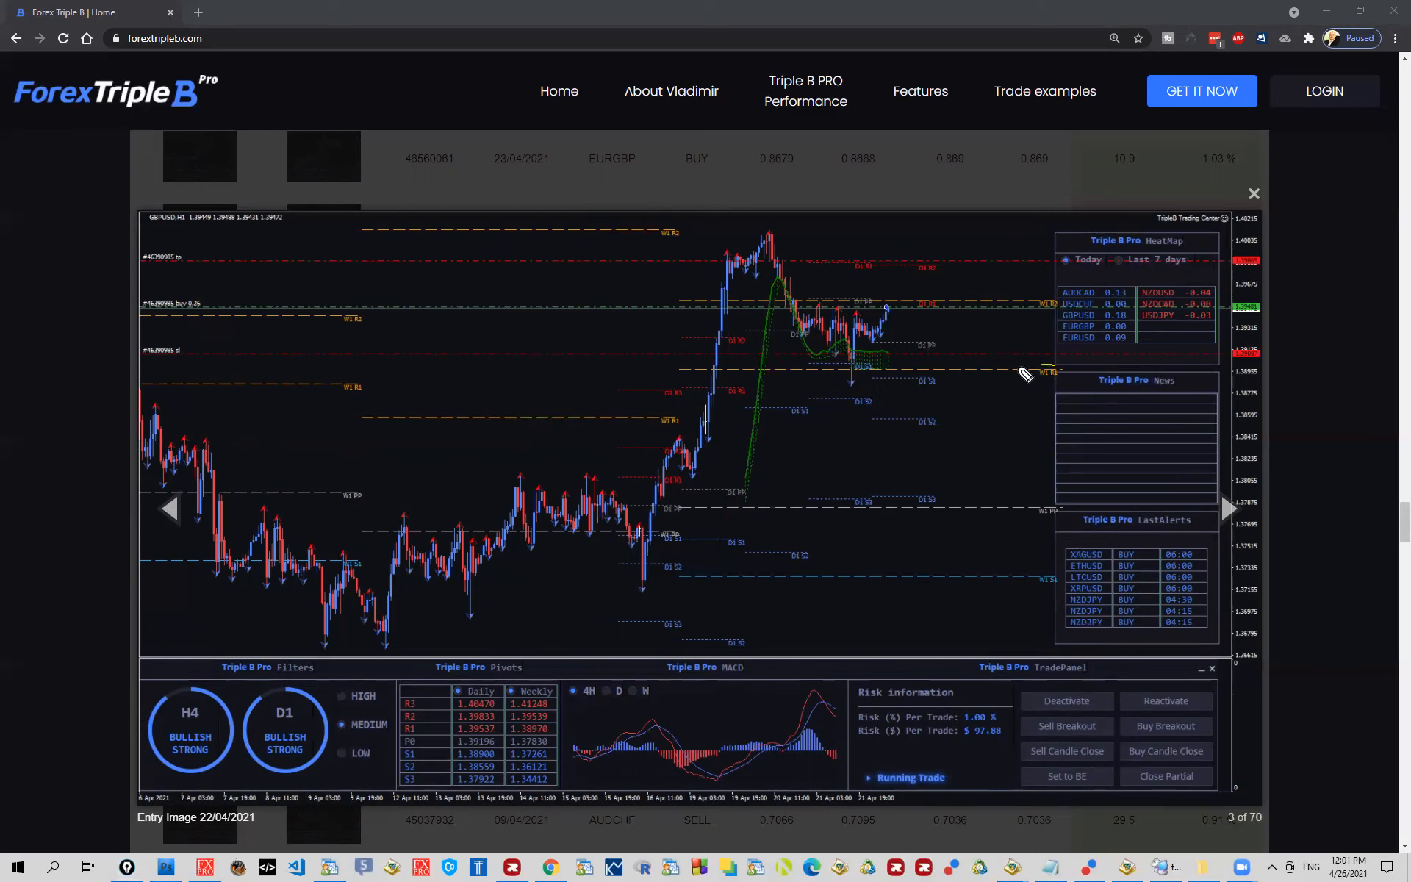
left_click_drag(1027, 372, 1030, 376)
left_click_drag(1059, 304, 1045, 312)
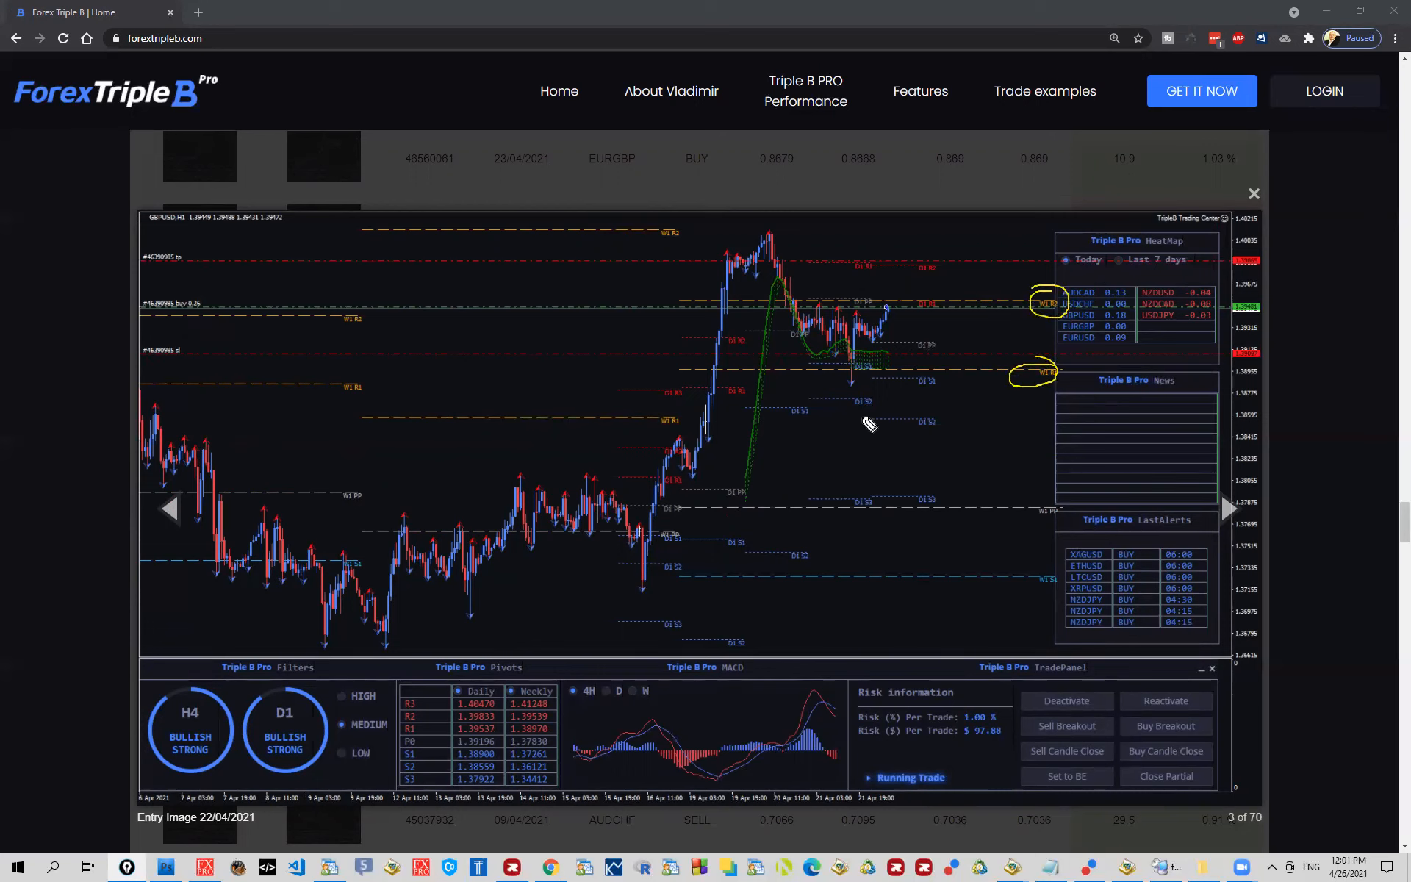
left_click_drag(1026, 458, 1047, 425)
left_click_drag(855, 369, 857, 325)
key("Escape")
left_click_drag(767, 235, 844, 384)
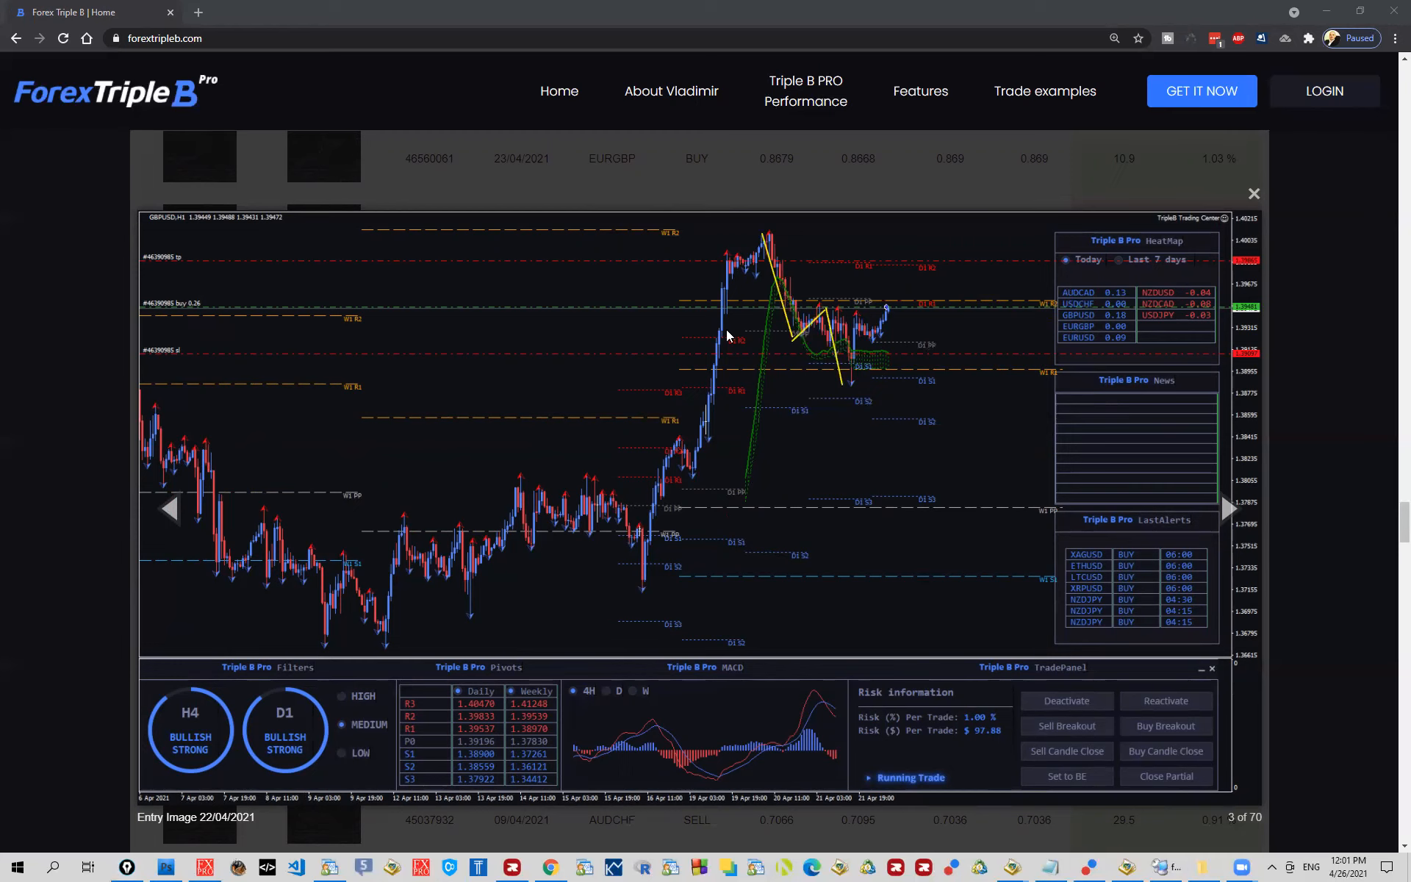
left_click_drag(772, 232, 932, 430)
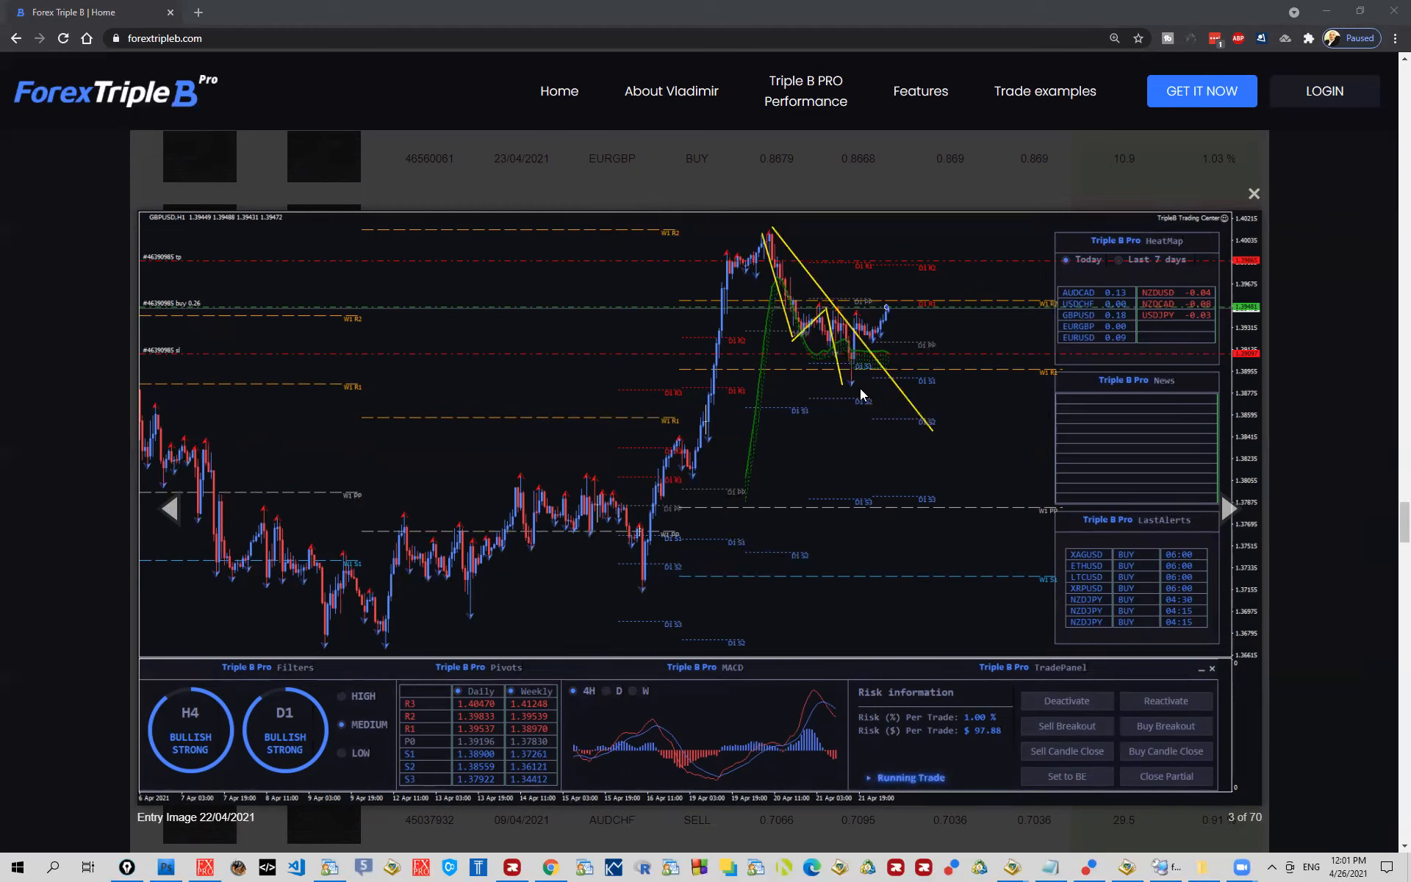
Step: Circle the recent price low, draw a level line with a curved move to it, then clear
key("Escape")
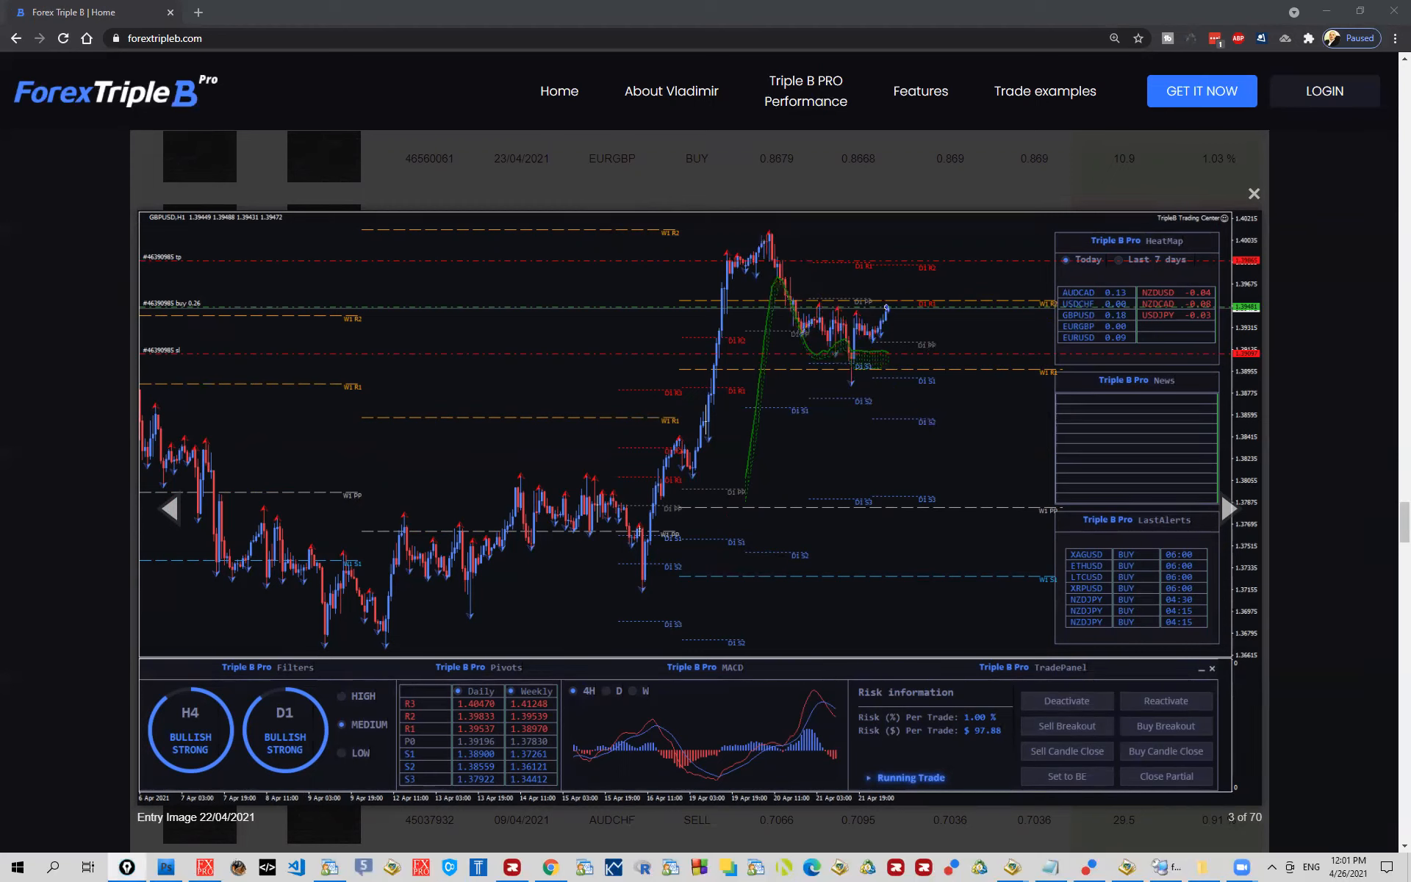
left_click_drag(871, 359, 871, 360)
key("ctrl+z")
left_click(857, 361)
left_click_drag(824, 309, 974, 315)
left_click_drag(858, 256, 843, 300)
key("e")
Step: Mark the level at the right edge with check marks and a projected upward move, then clear
mouse_move(1034, 258)
left_mouse_down()
mouse_move(1043, 291)
mouse_move(1053, 270)
left_mouse_up()
mouse_move(922, 280)
left_mouse_down()
mouse_move(939, 298)
mouse_move(938, 276)
left_mouse_up()
mouse_move(845, 277)
left_mouse_down()
mouse_move(852, 294)
mouse_move(863, 283)
mouse_move(957, 304)
mouse_move(745, 312)
mouse_move(796, 300)
left_mouse_up()
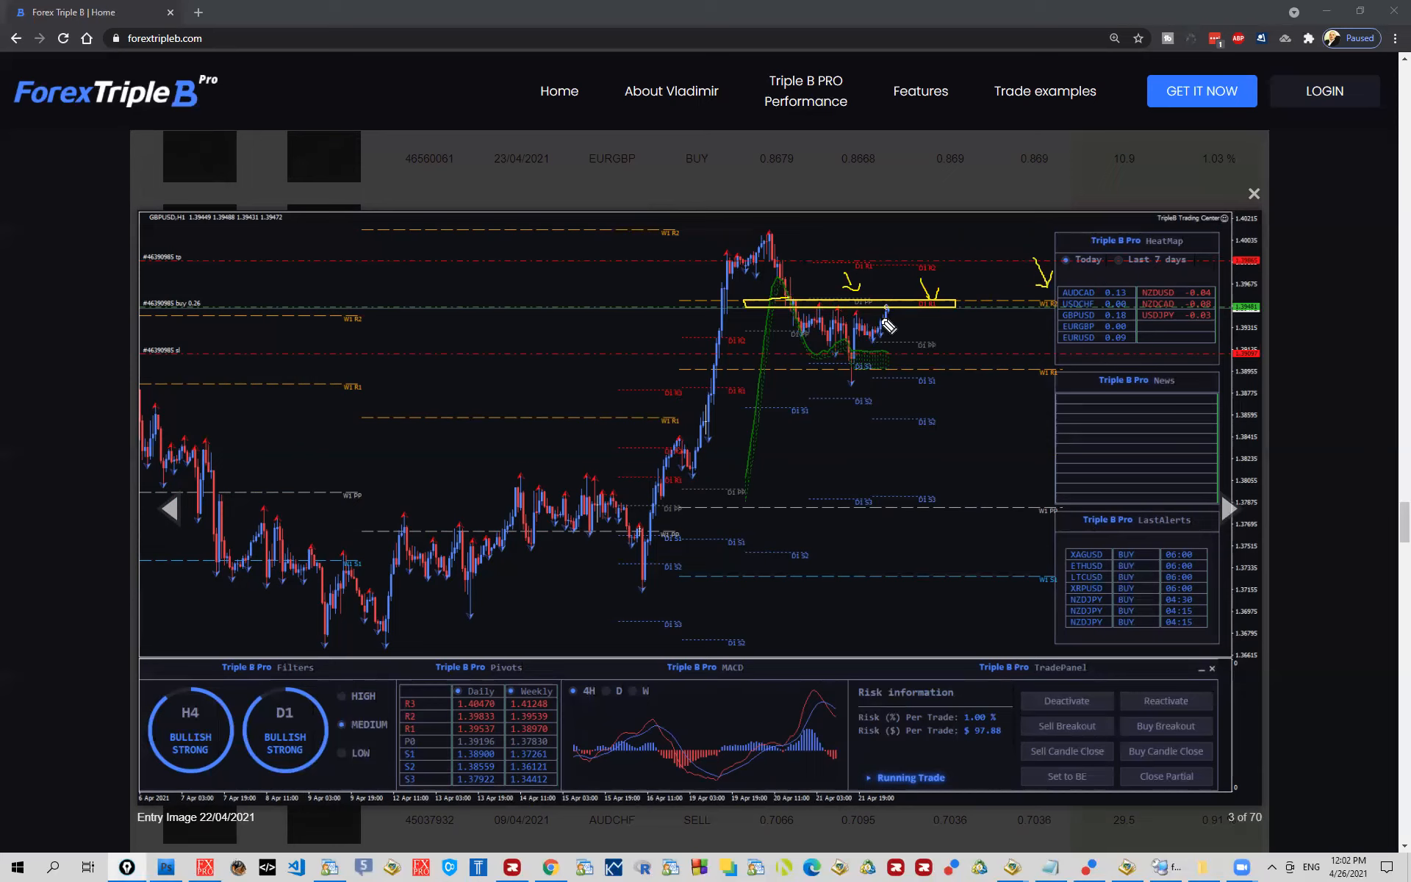
mouse_move(885, 332)
left_mouse_down()
mouse_move(901, 290)
mouse_move(932, 314)
mouse_move(921, 232)
mouse_move(937, 319)
left_mouse_up()
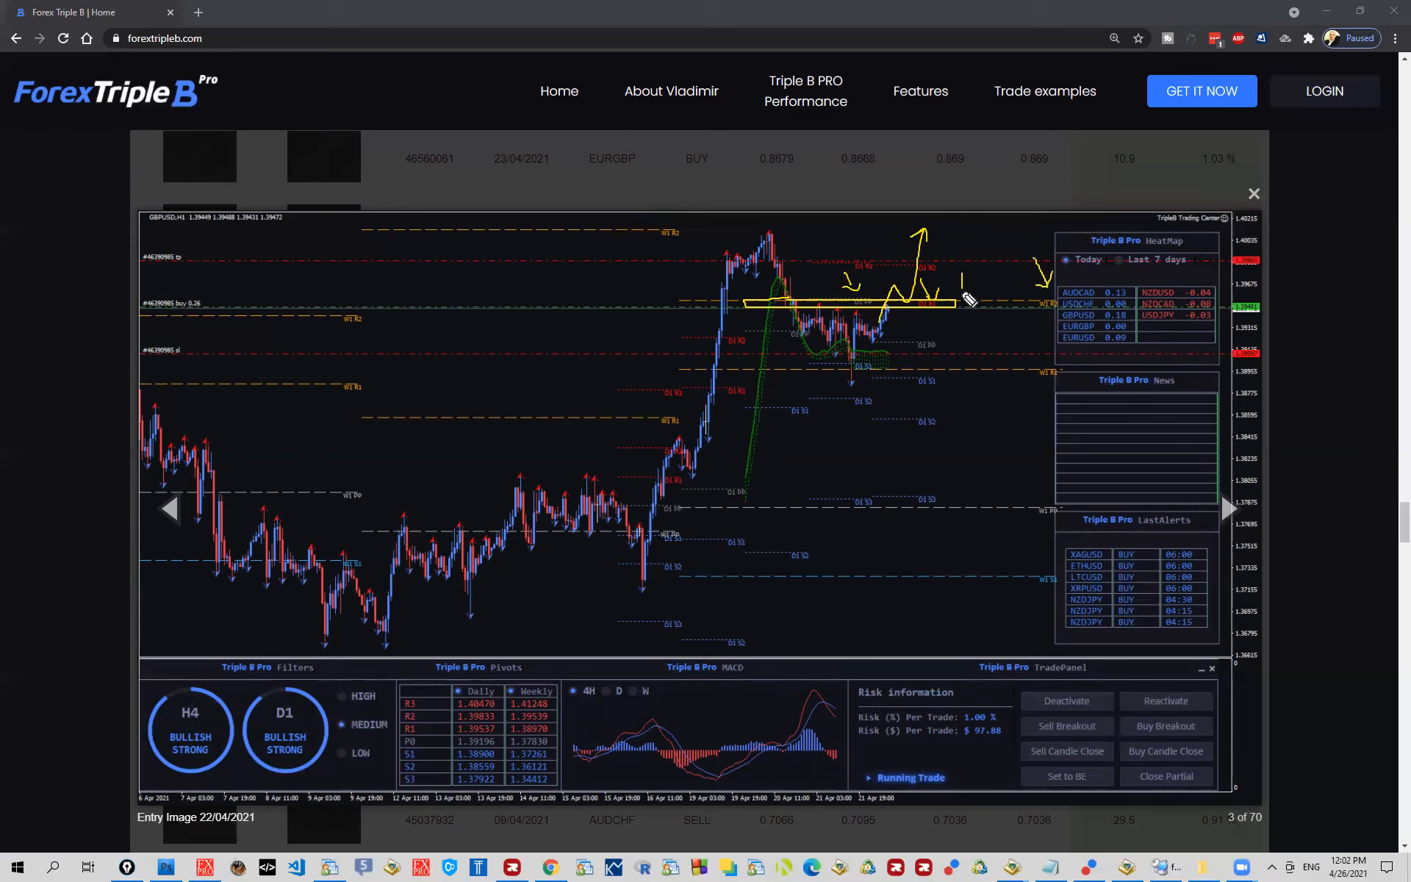
mouse_move(961, 284)
left_mouse_down()
mouse_move(966, 270)
mouse_move(969, 290)
left_mouse_up()
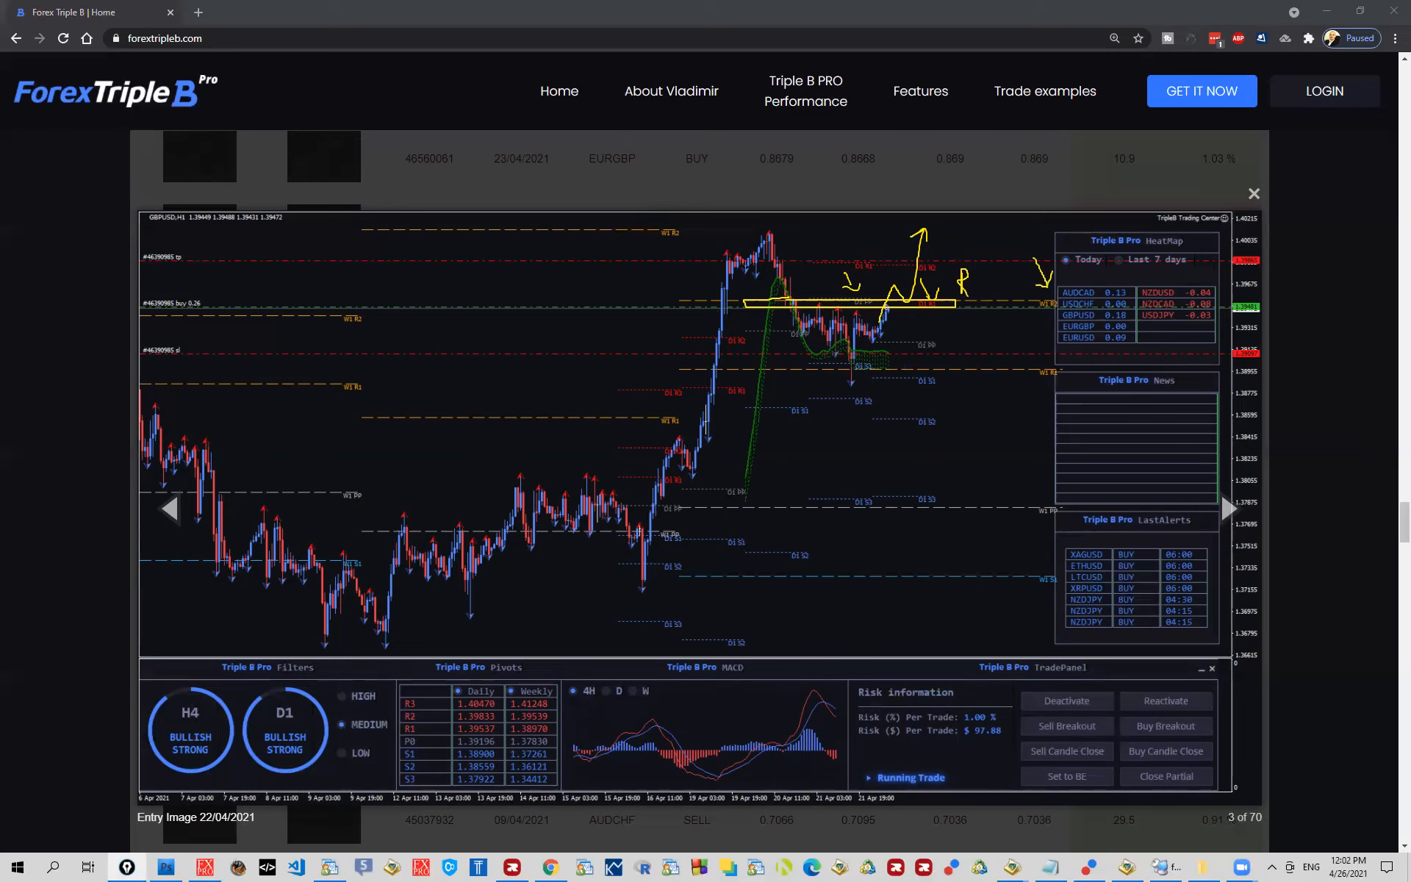
key("Escape")
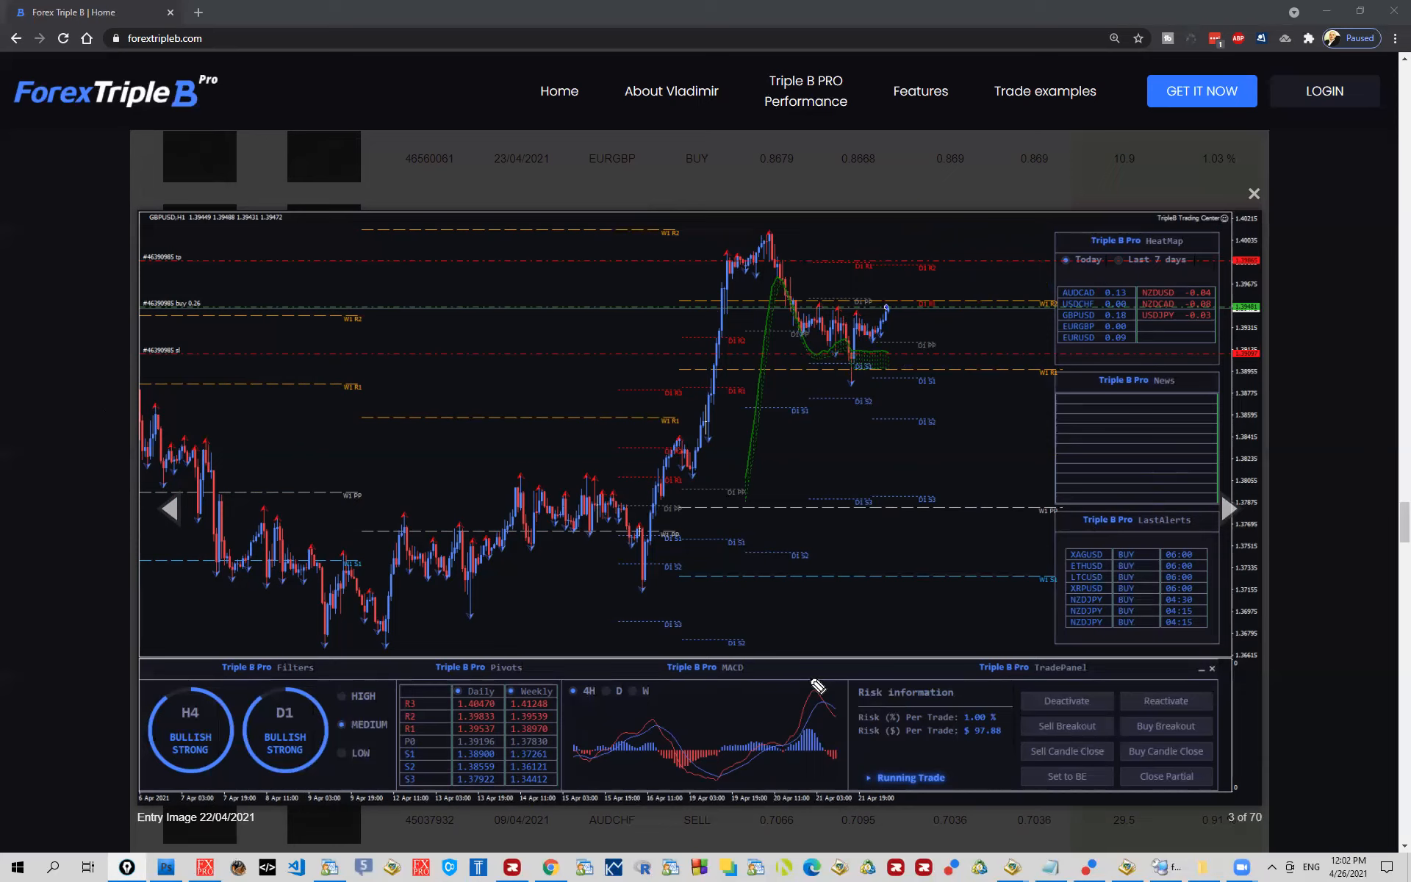
Step: Circle the MACD peak with an arrow and traced histogram, then advance to the exit image
left_click_drag(822, 678, 860, 690)
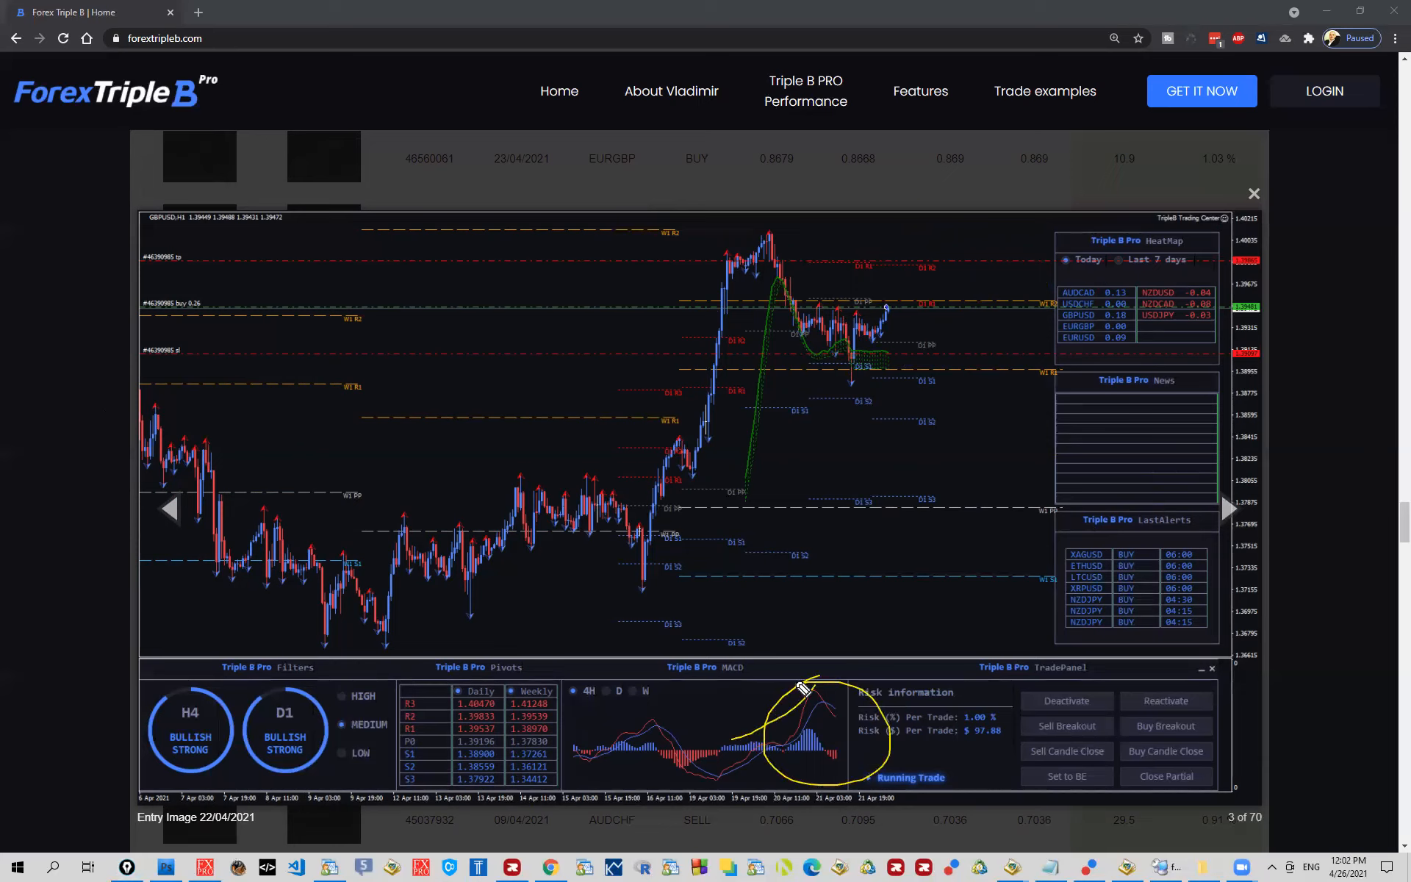
left_click_drag(730, 739, 822, 678)
left_click_drag(777, 755, 829, 769)
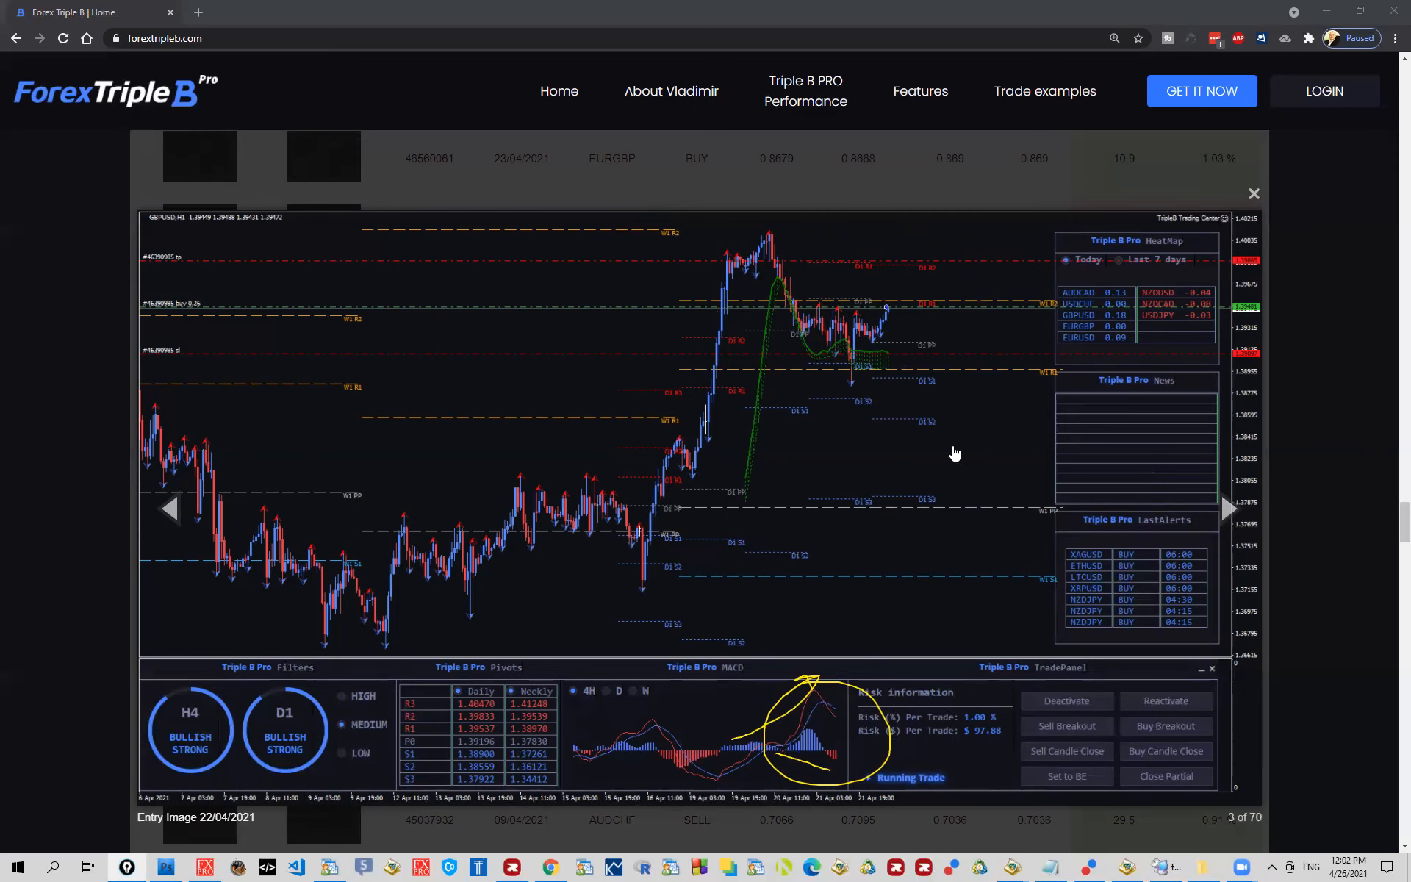
left_click(1229, 509)
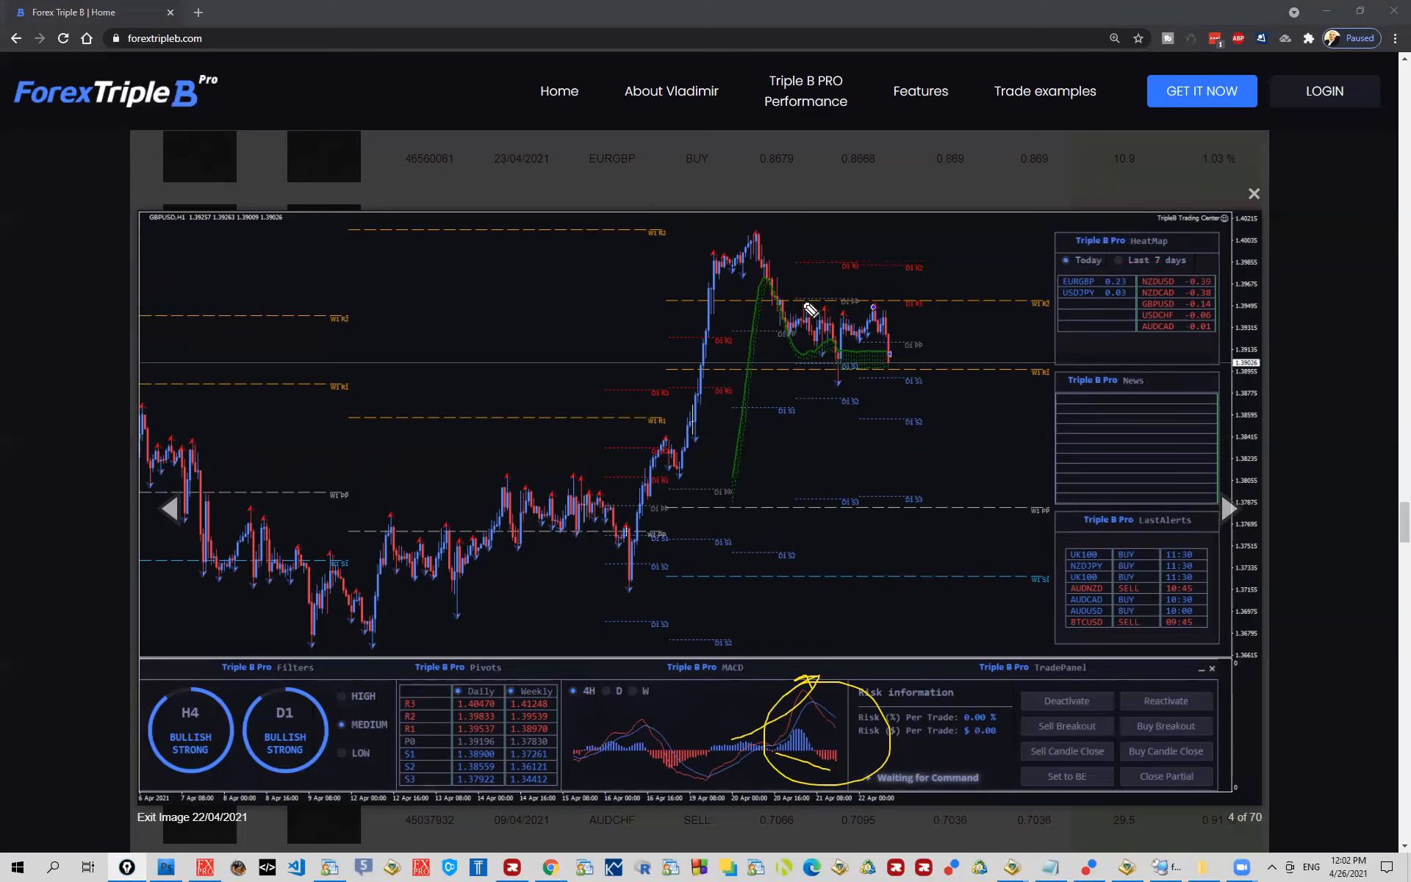
Step: Draw resistance lines across the recent top with price swinging beneath them
left_click_drag(764, 301, 942, 301)
left_click_drag(770, 305, 927, 314)
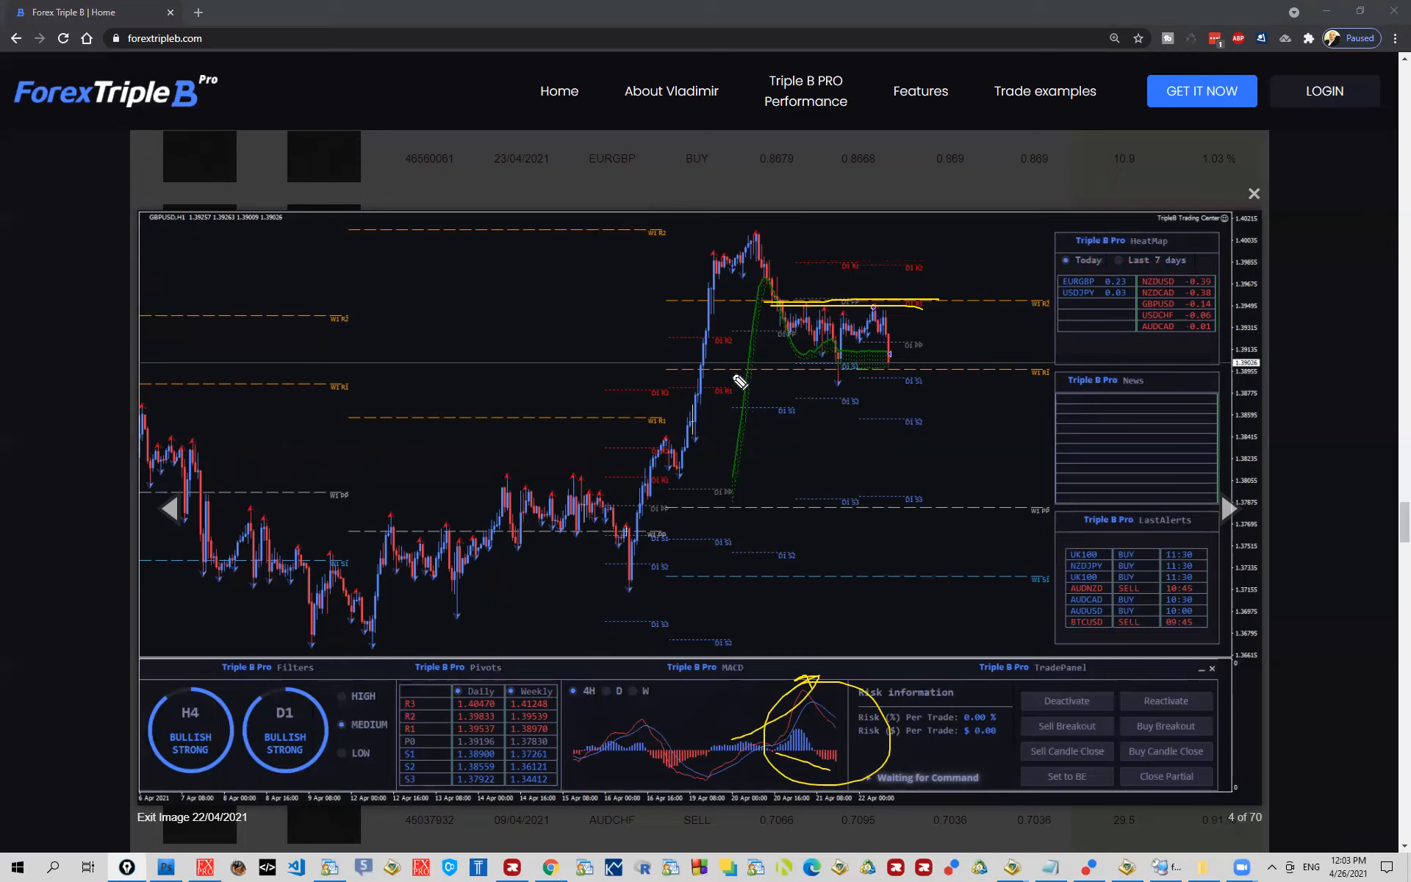
mouse_move(748, 308)
left_mouse_down()
mouse_move(949, 303)
mouse_move(715, 305)
mouse_move(943, 307)
left_mouse_up()
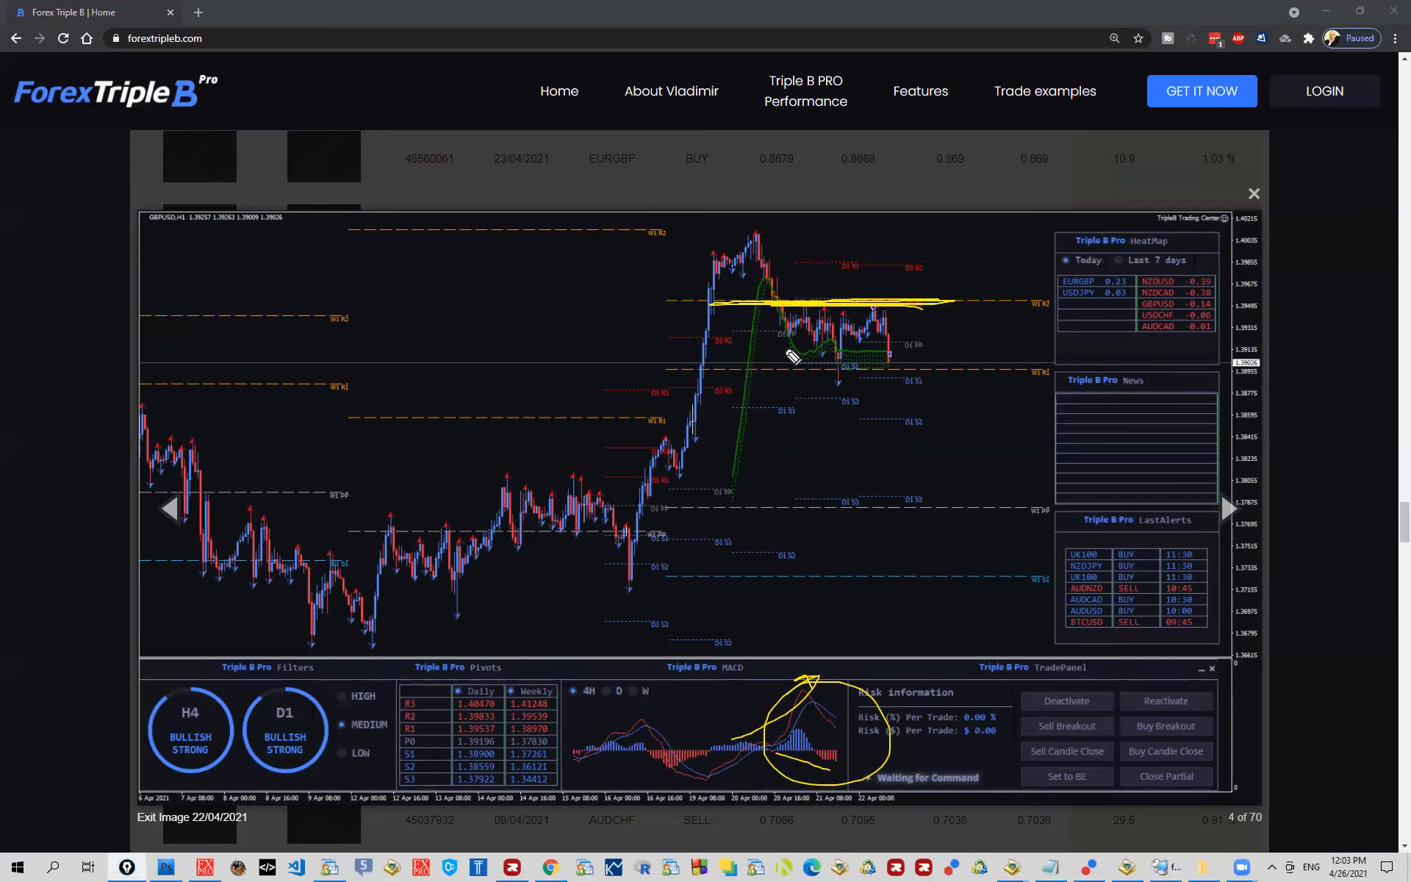
mouse_move(776, 301)
left_mouse_down()
mouse_move(899, 334)
mouse_move(937, 265)
mouse_move(965, 309)
mouse_move(989, 229)
left_mouse_up()
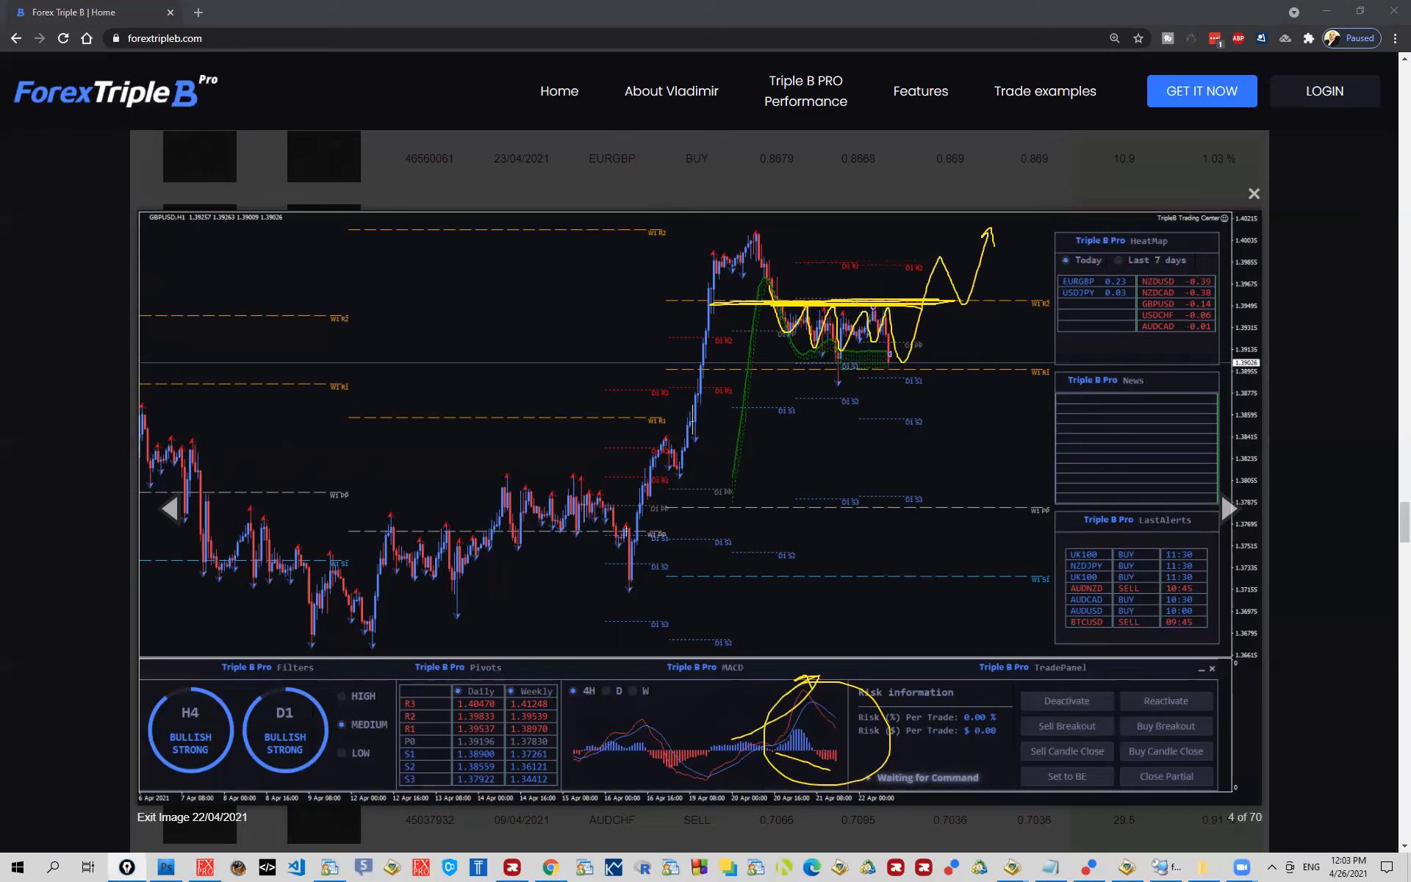
Step: Box the earlier range with its zigzag, mid-line and dip curve, then clear all annotations
left_click_drag(488, 484, 715, 484)
left_click_drag(505, 545, 693, 546)
left_click_drag(509, 509, 638, 518)
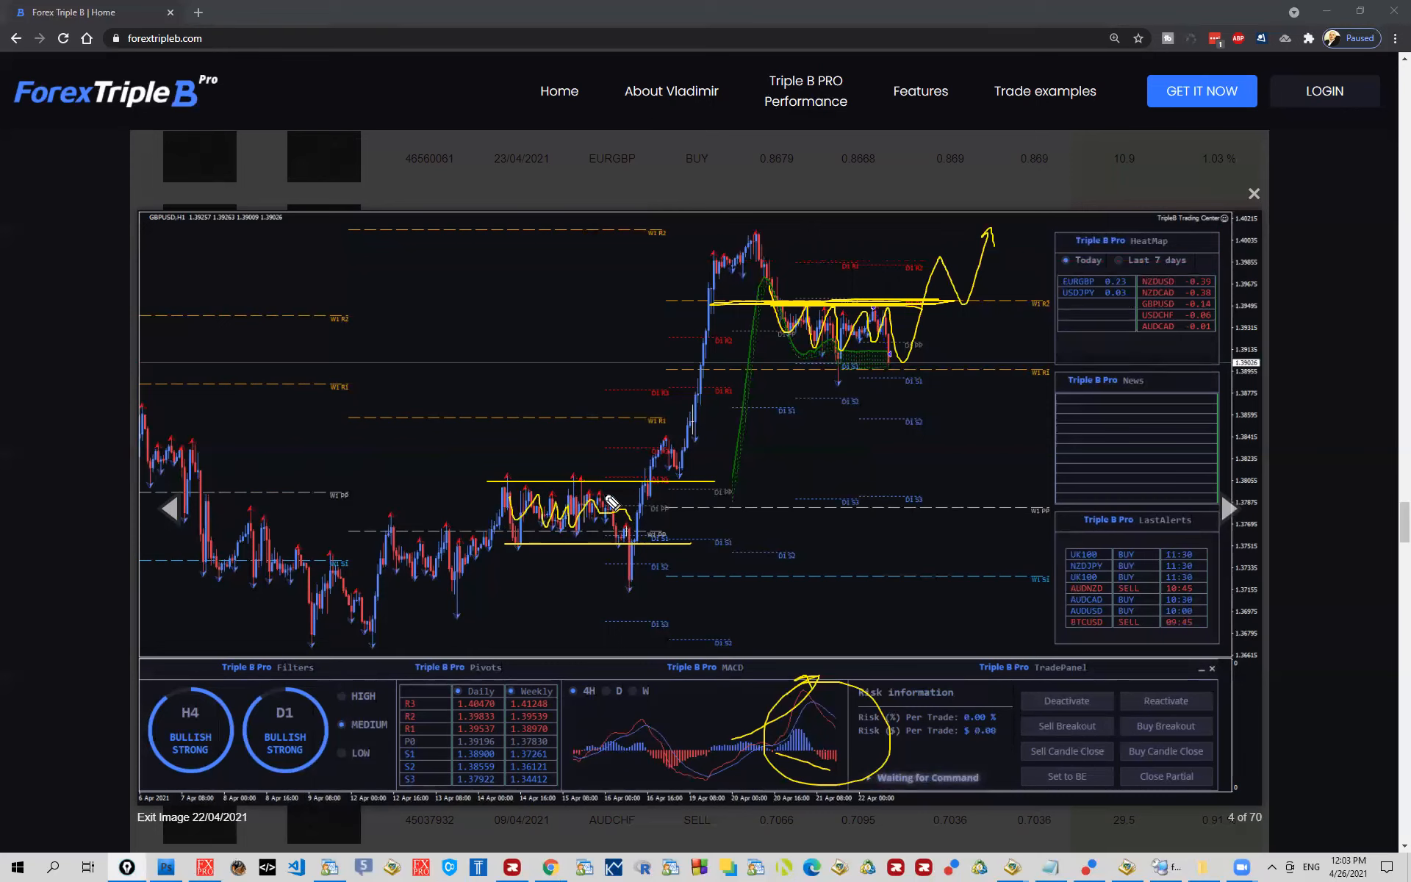
left_click_drag(589, 499, 682, 496)
mouse_move(574, 555)
left_mouse_down()
mouse_move(638, 589)
mouse_move(682, 580)
left_mouse_up()
left_click_drag(565, 481, 675, 482)
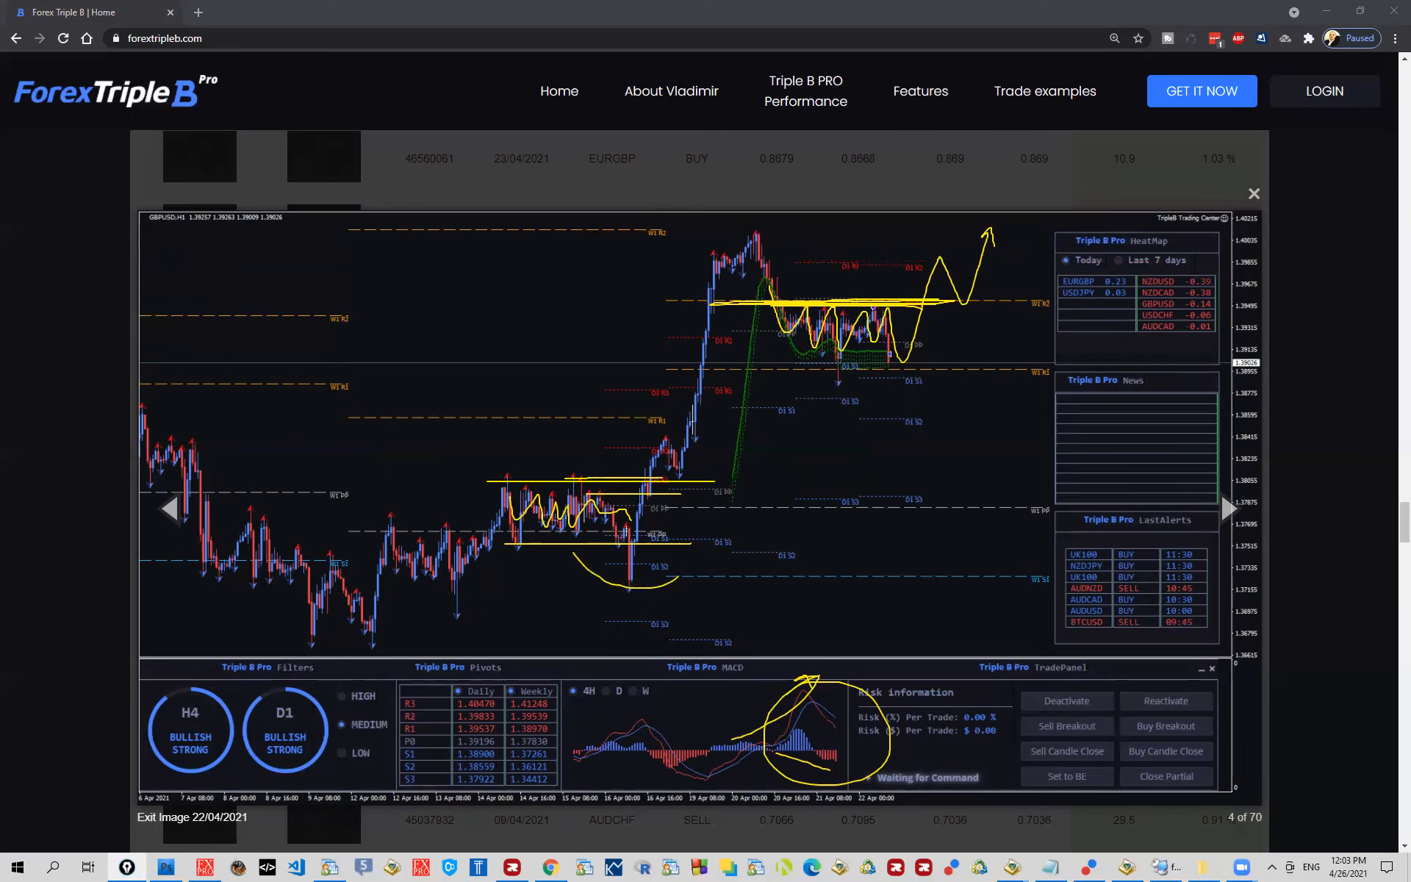
key("e")
Step: Sketch a breakout above the range-top level, erase it, sketch a drop below, then undo
left_click_drag(493, 482, 753, 481)
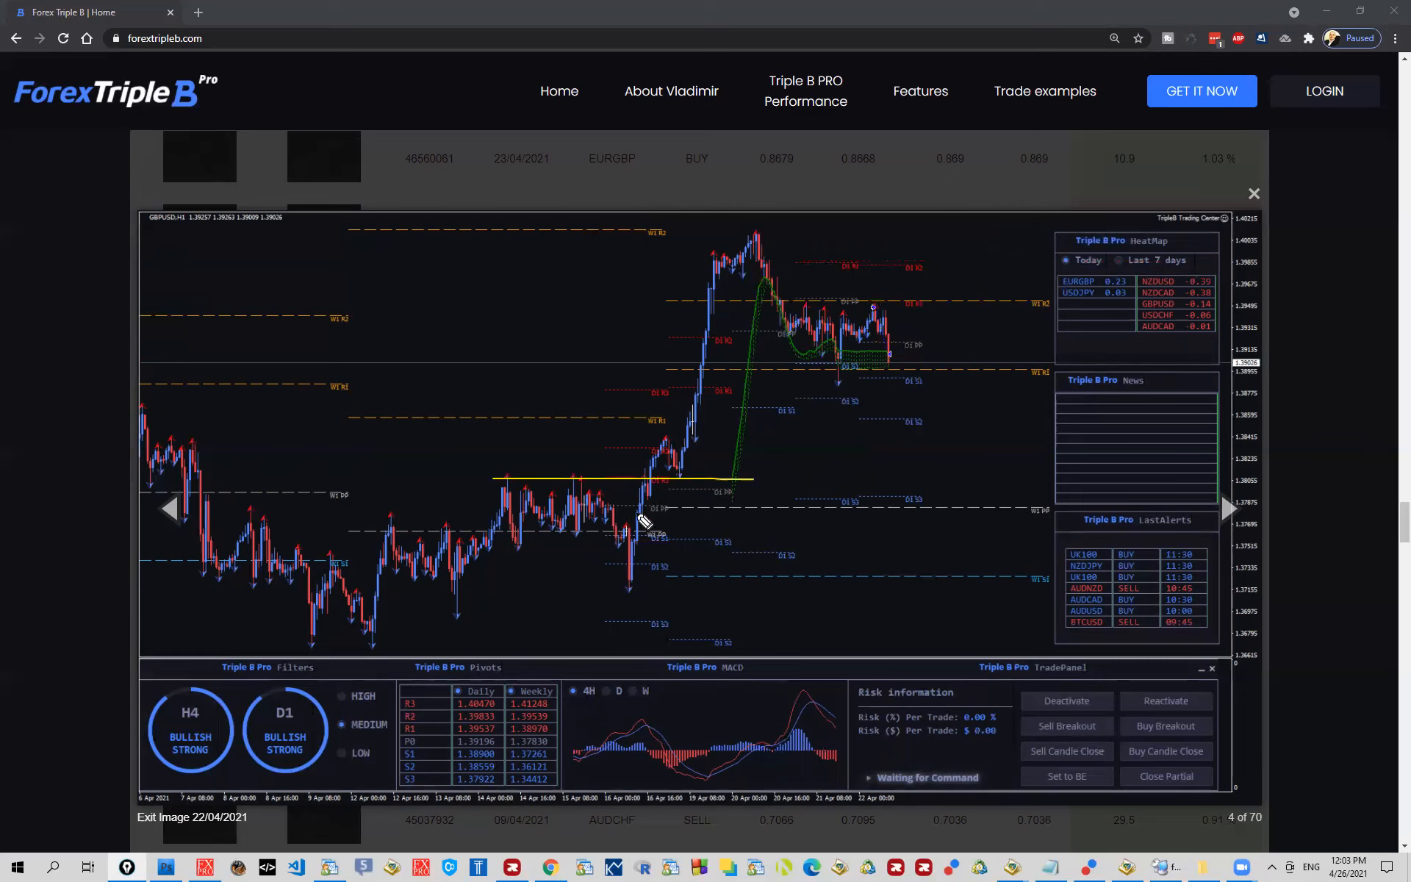
mouse_move(643, 518)
left_mouse_down()
mouse_move(665, 446)
mouse_move(689, 481)
mouse_move(674, 471)
mouse_move(702, 389)
left_mouse_up()
key("e")
left_click_drag(496, 483, 758, 477)
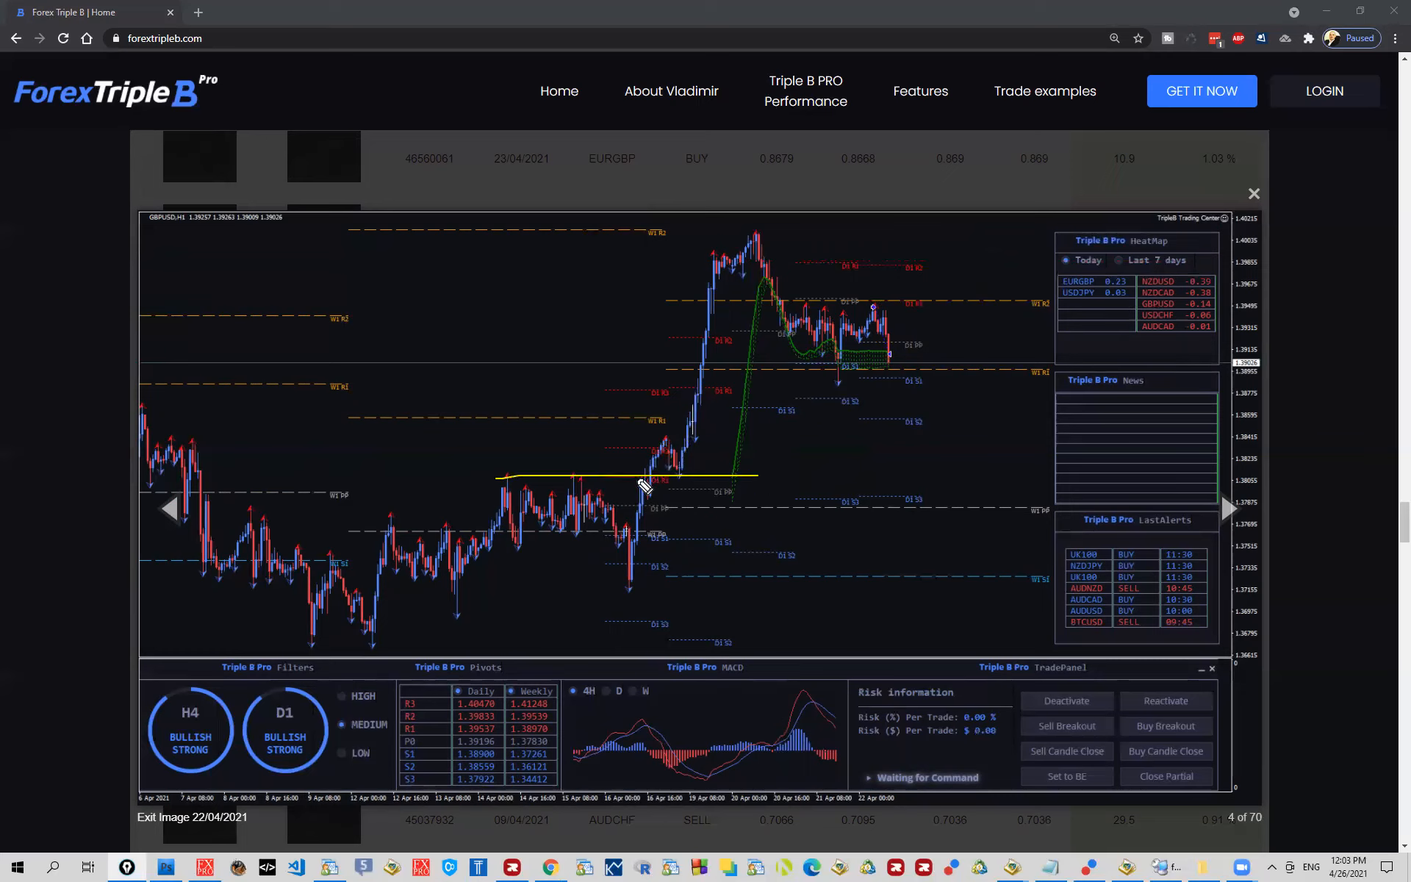
left_click_drag(643, 485, 690, 563)
key("ctrl+z")
Step: Advance one image, close the viewer, then open the 23/04/2021 EURGBP entry chart
left_click(1228, 507)
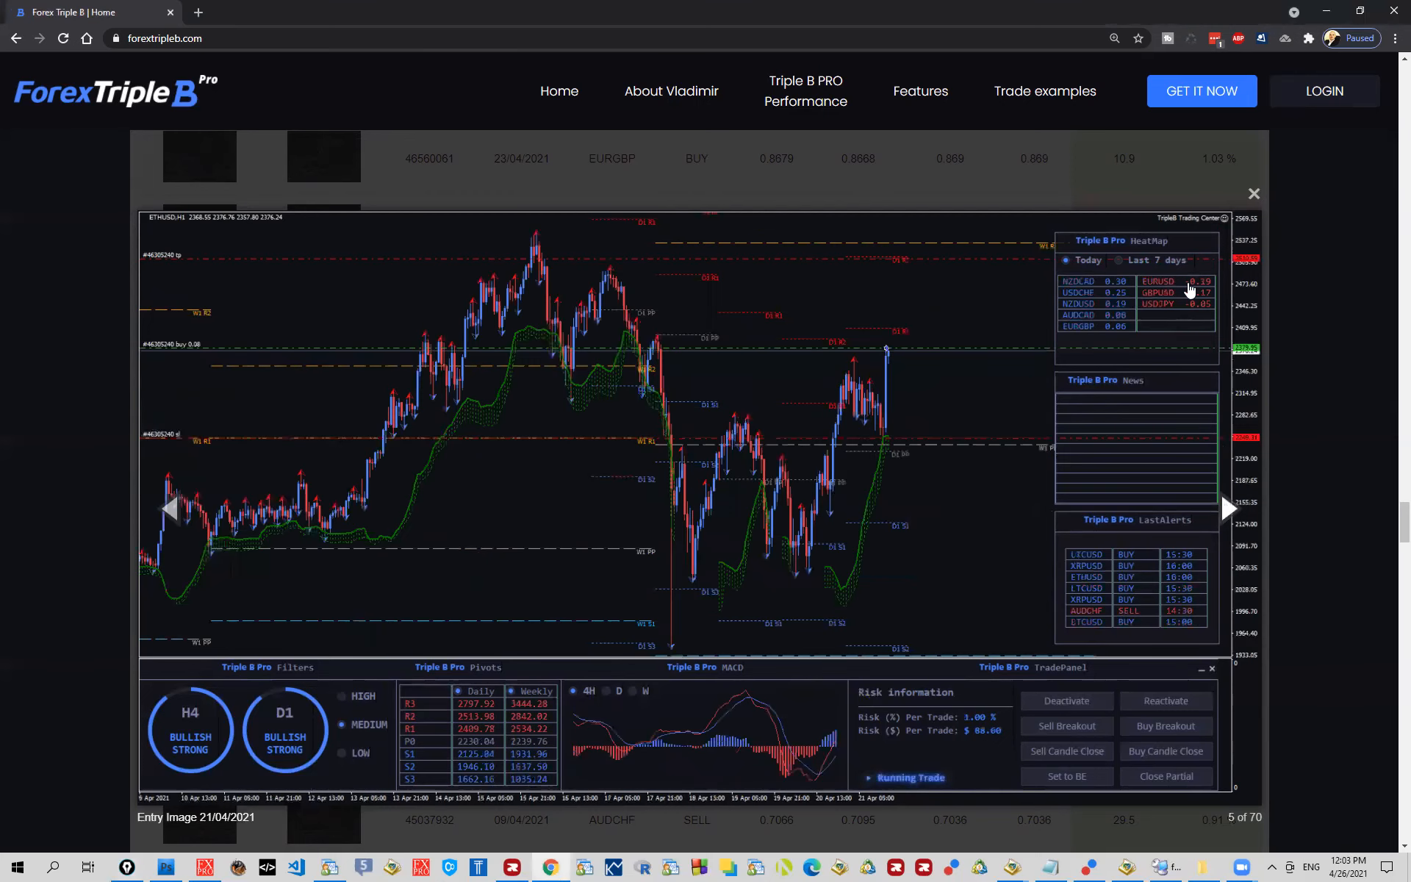
left_click(1253, 194)
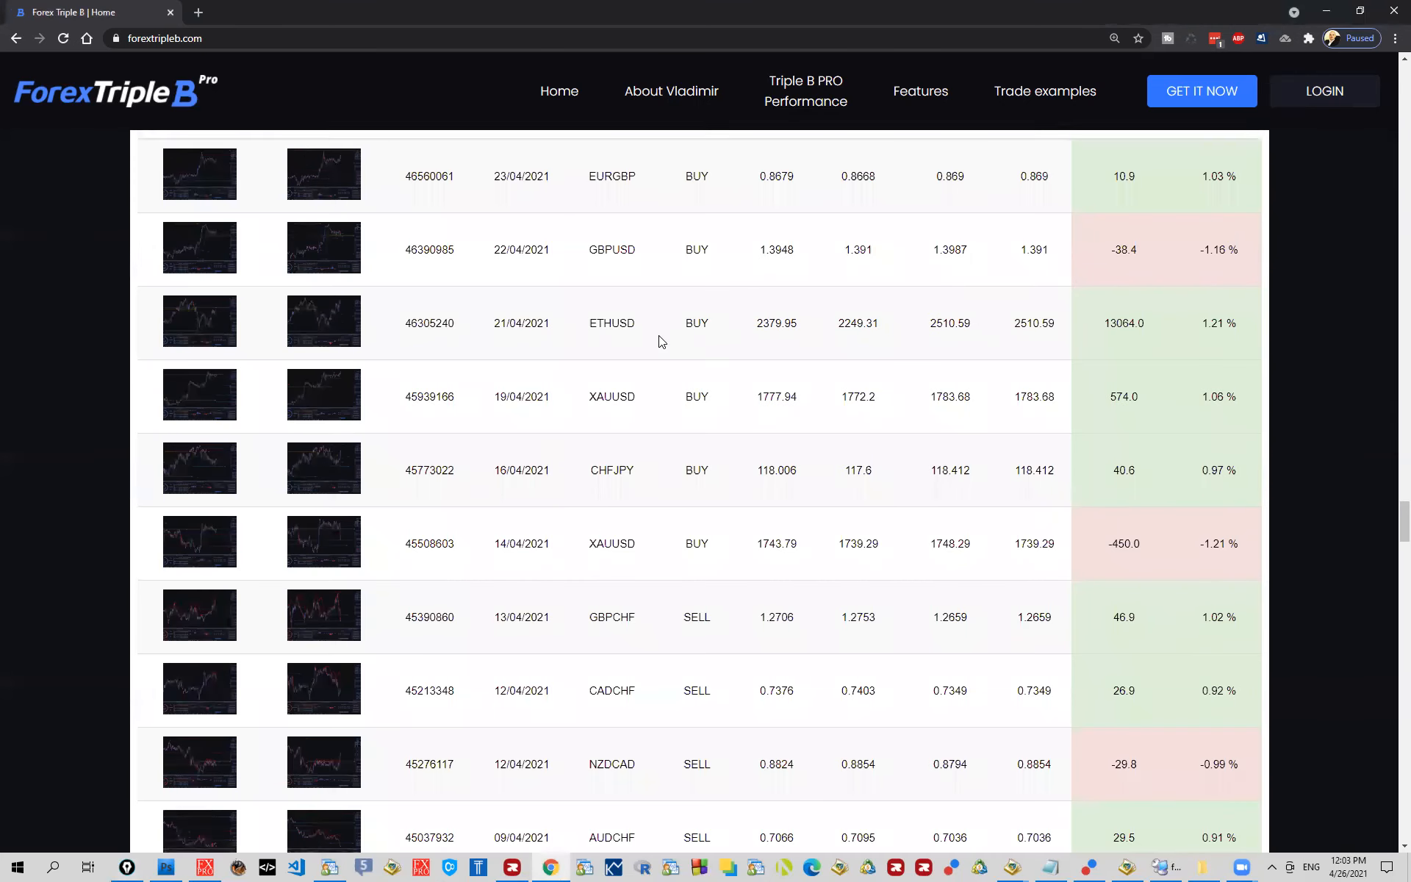
scroll(660, 339, "up", 1)
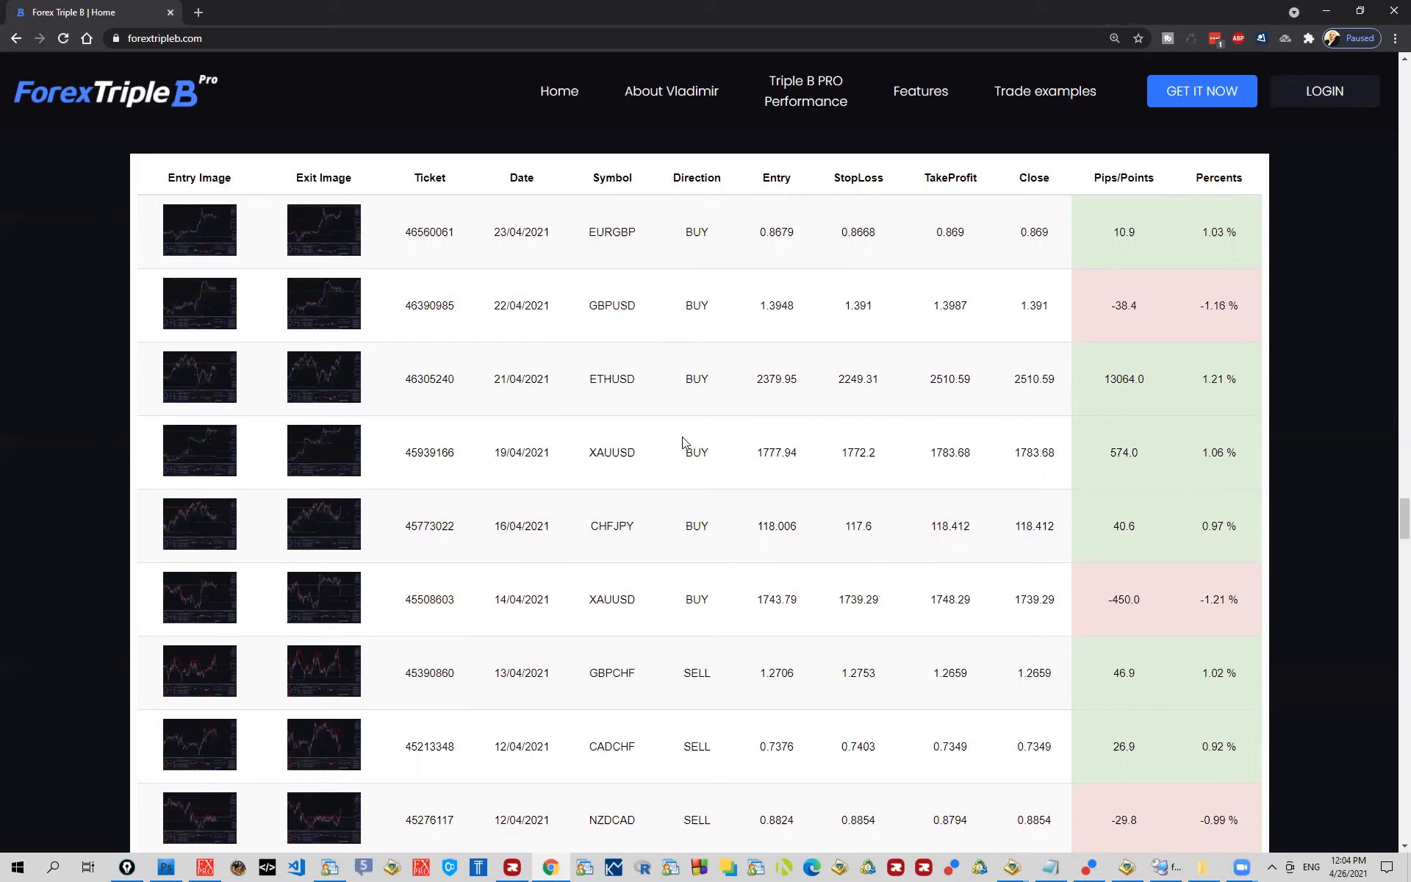
scroll(683, 441, "up", 1)
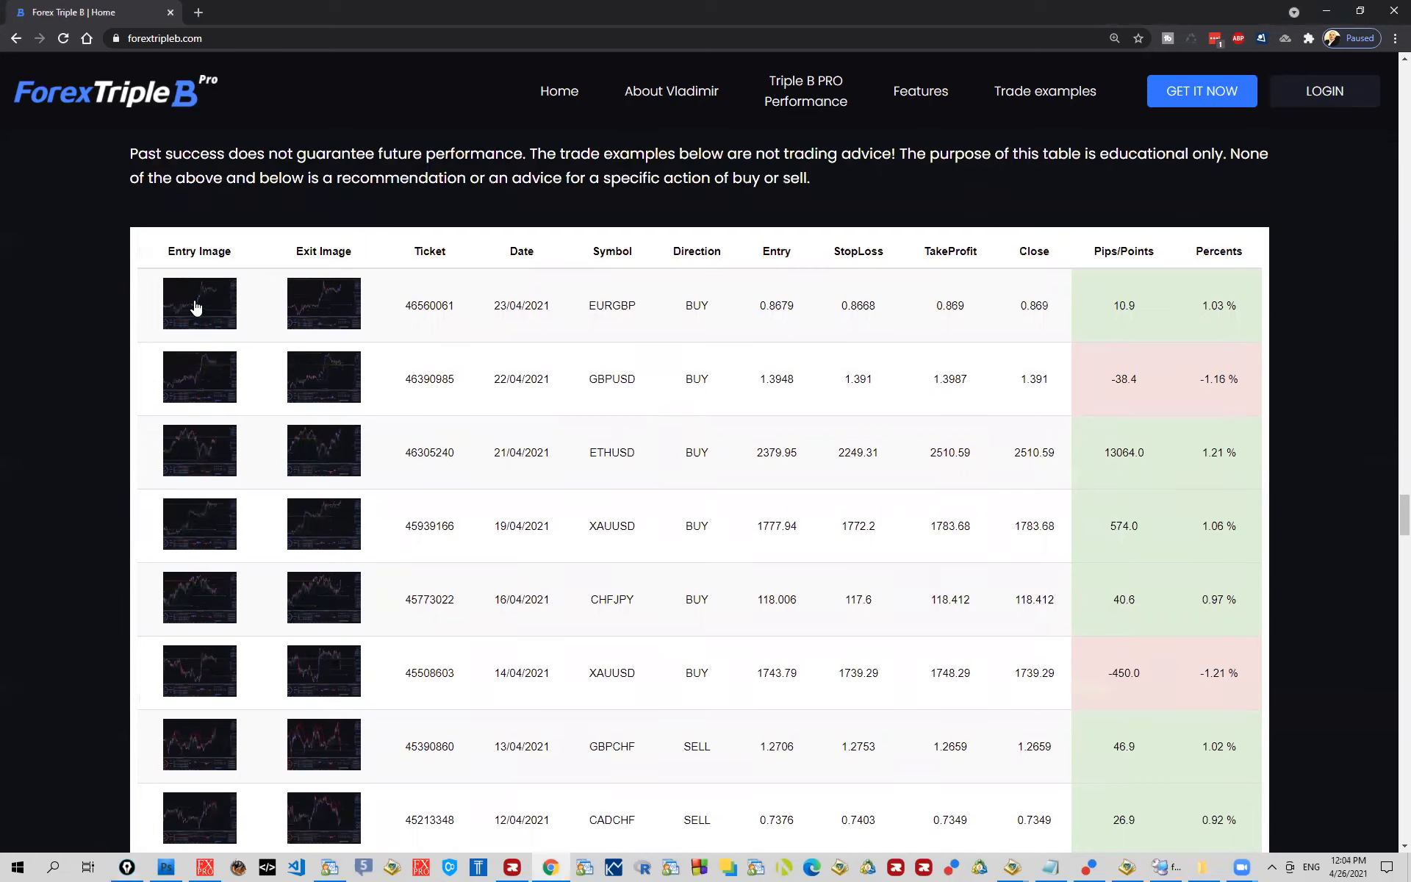
left_click(197, 307)
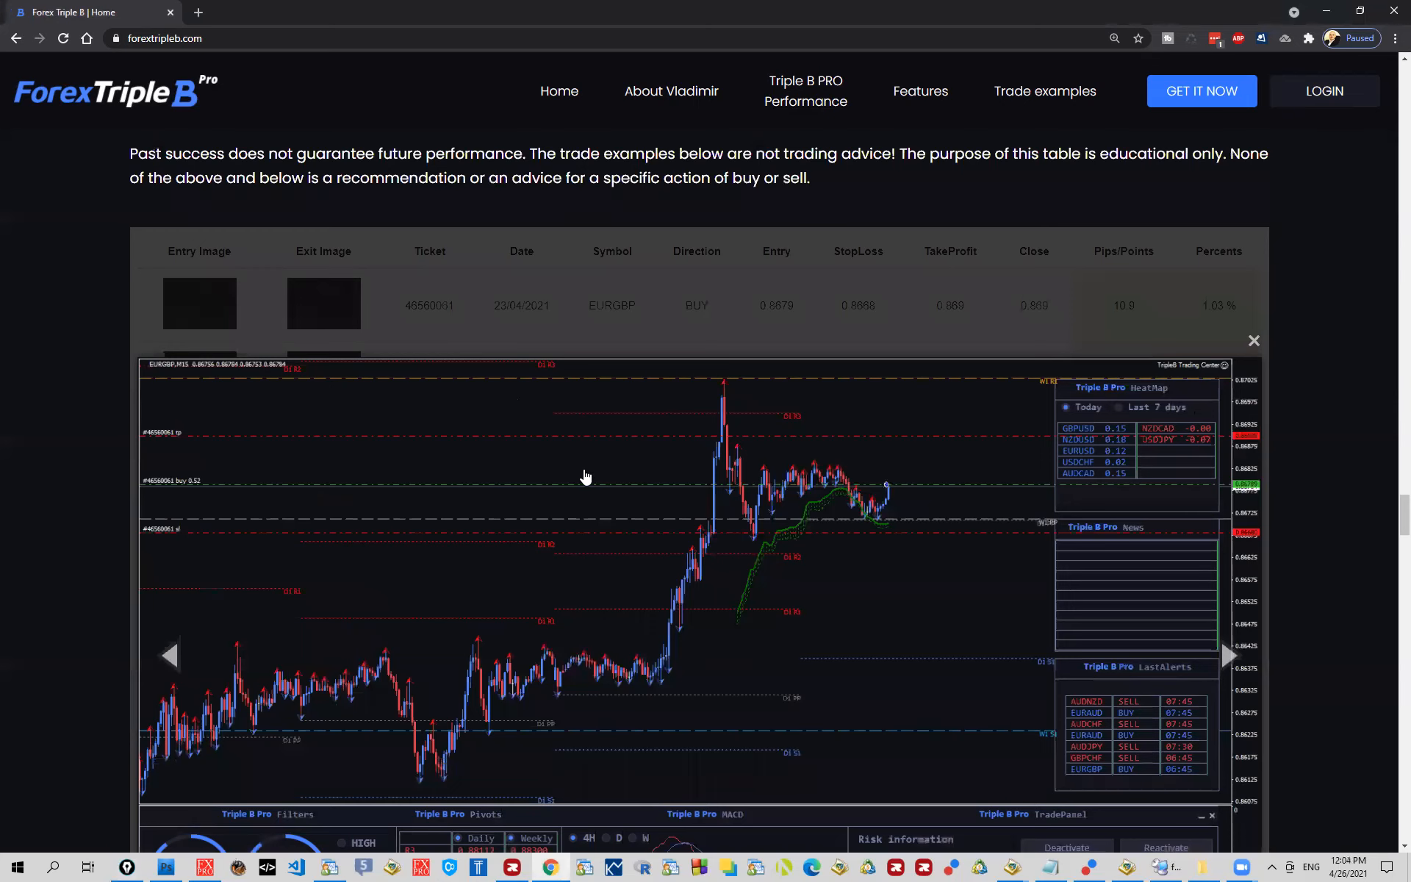
scroll(483, 475, "down", 1)
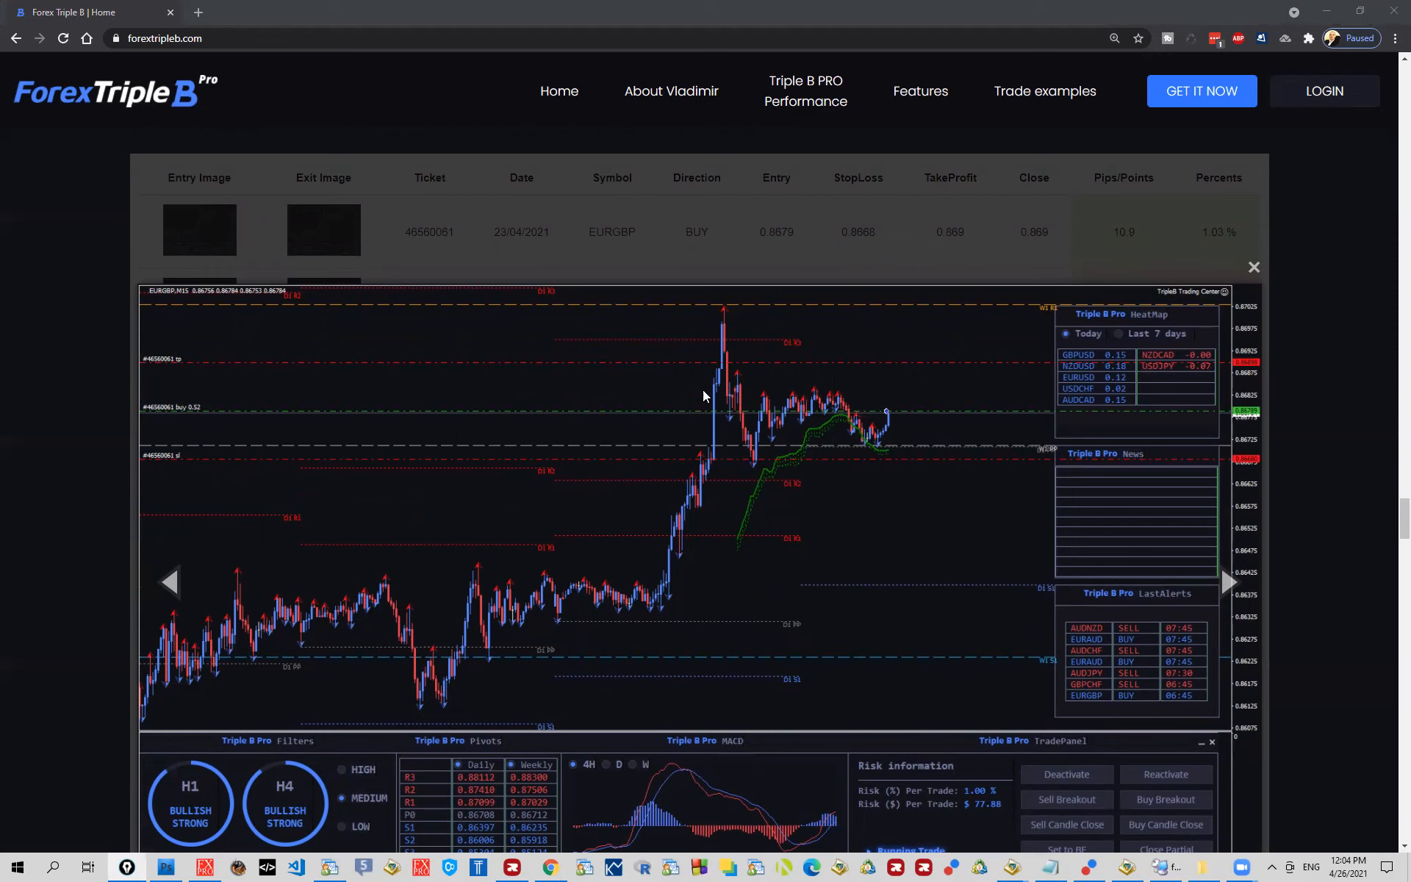
left_click_drag(722, 317, 908, 495)
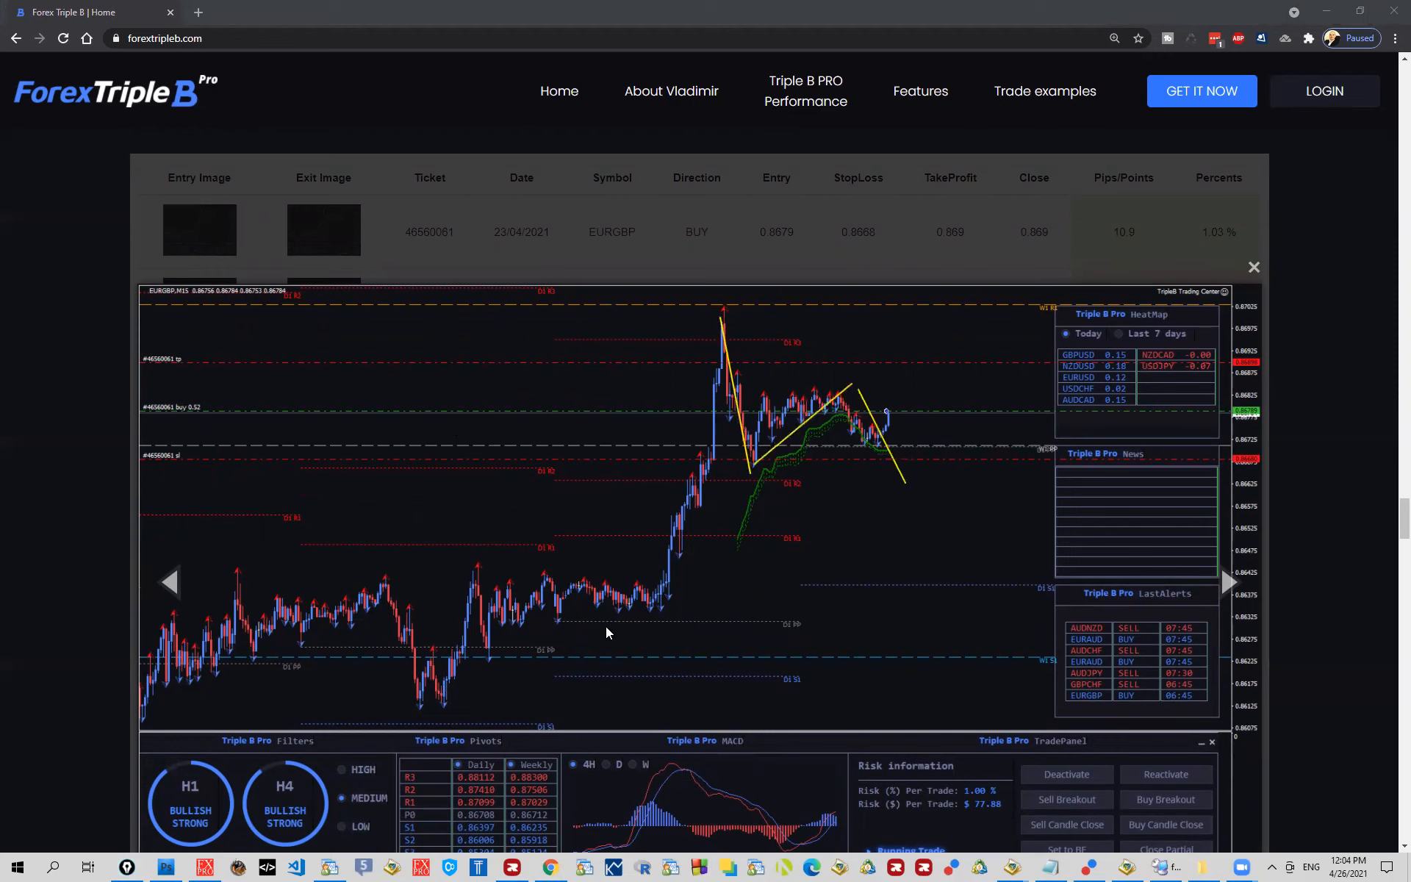
left_click_drag(734, 469, 1102, 471)
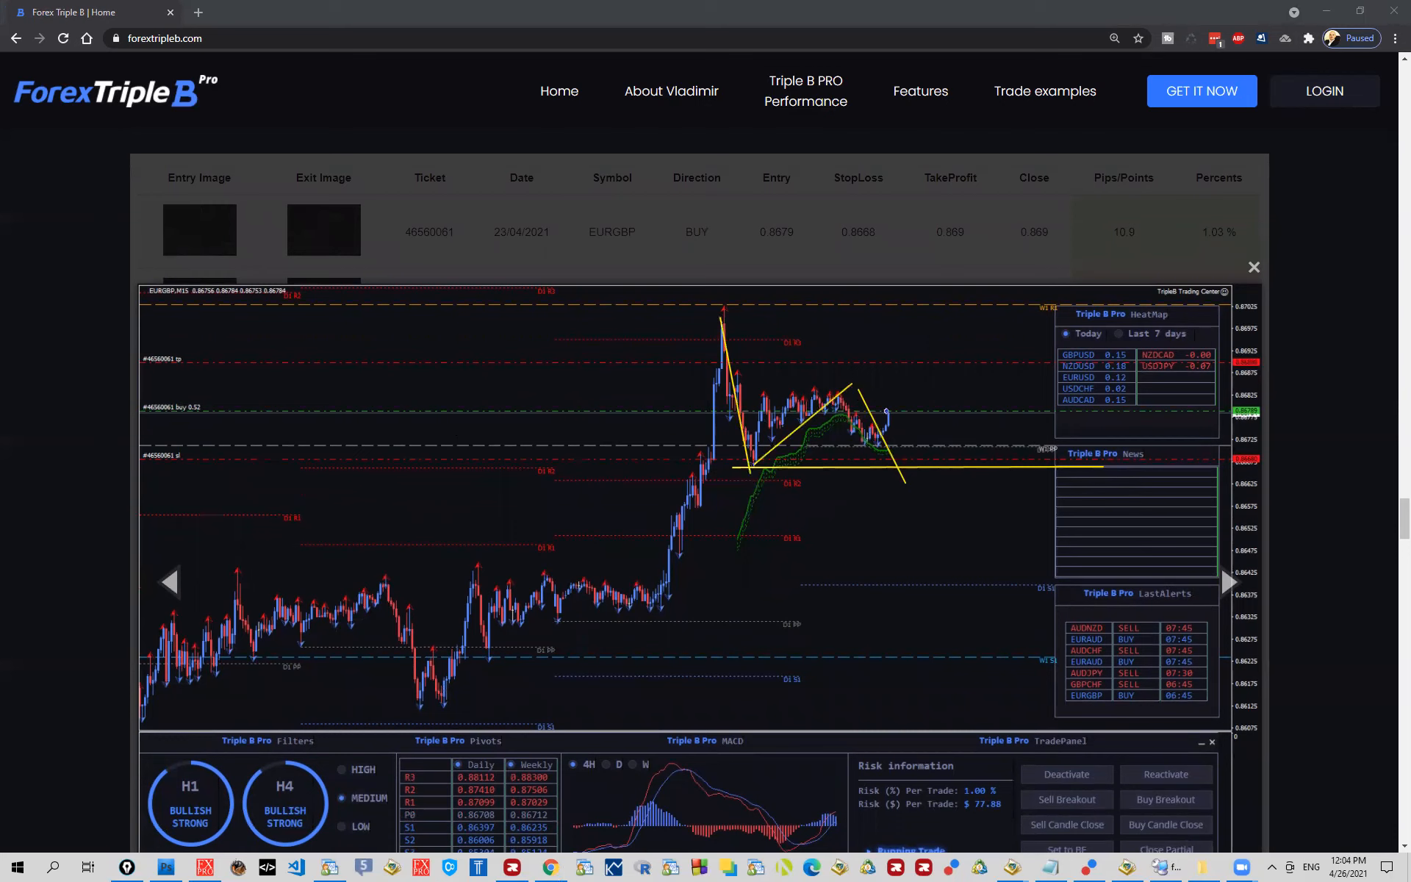
key("e")
left_click_drag(706, 328, 723, 419)
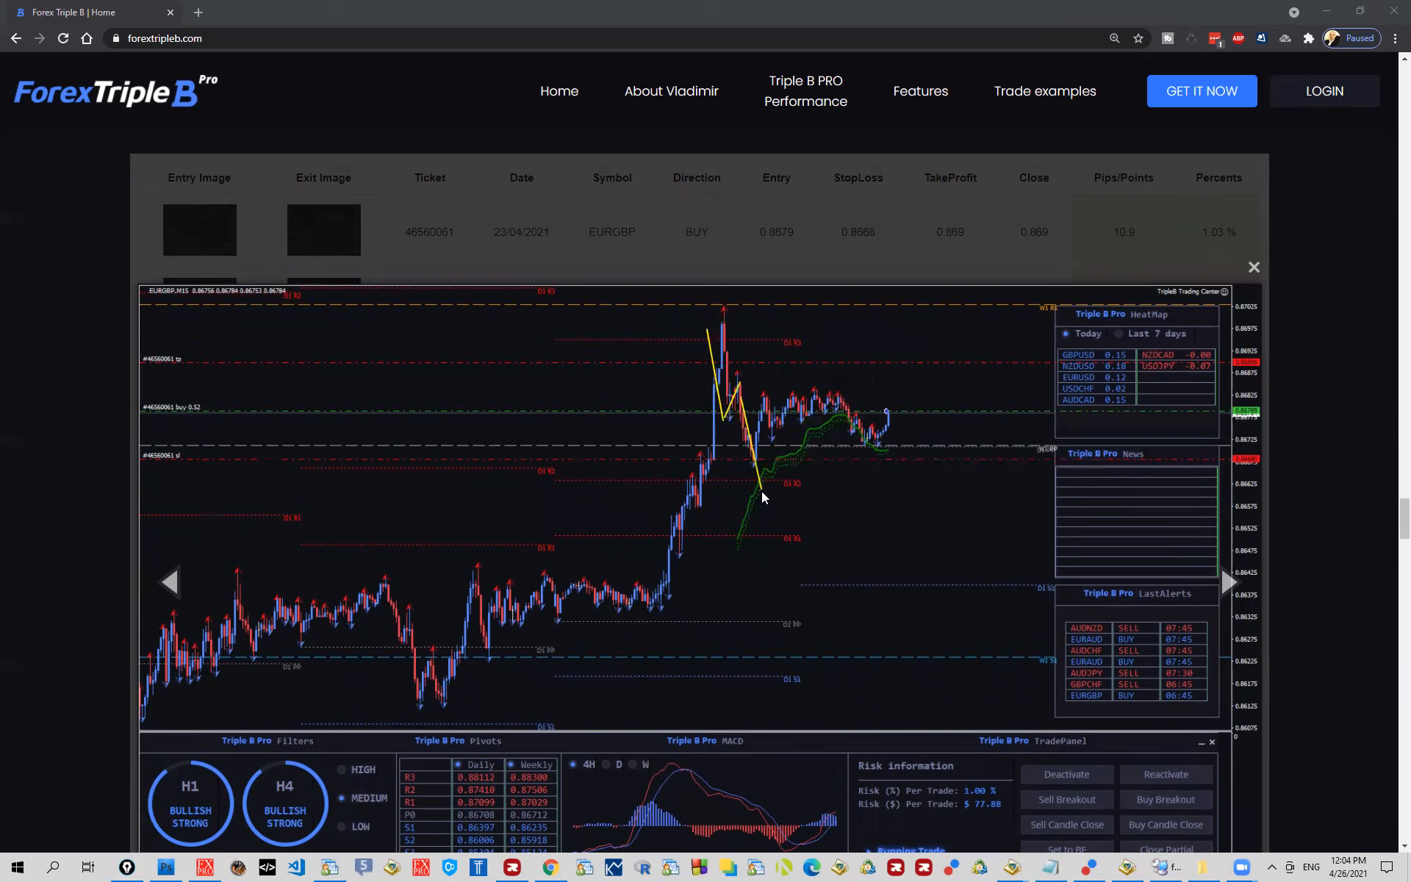
left_click_drag(720, 308, 776, 500)
key("e")
left_click_drag(716, 305, 950, 478)
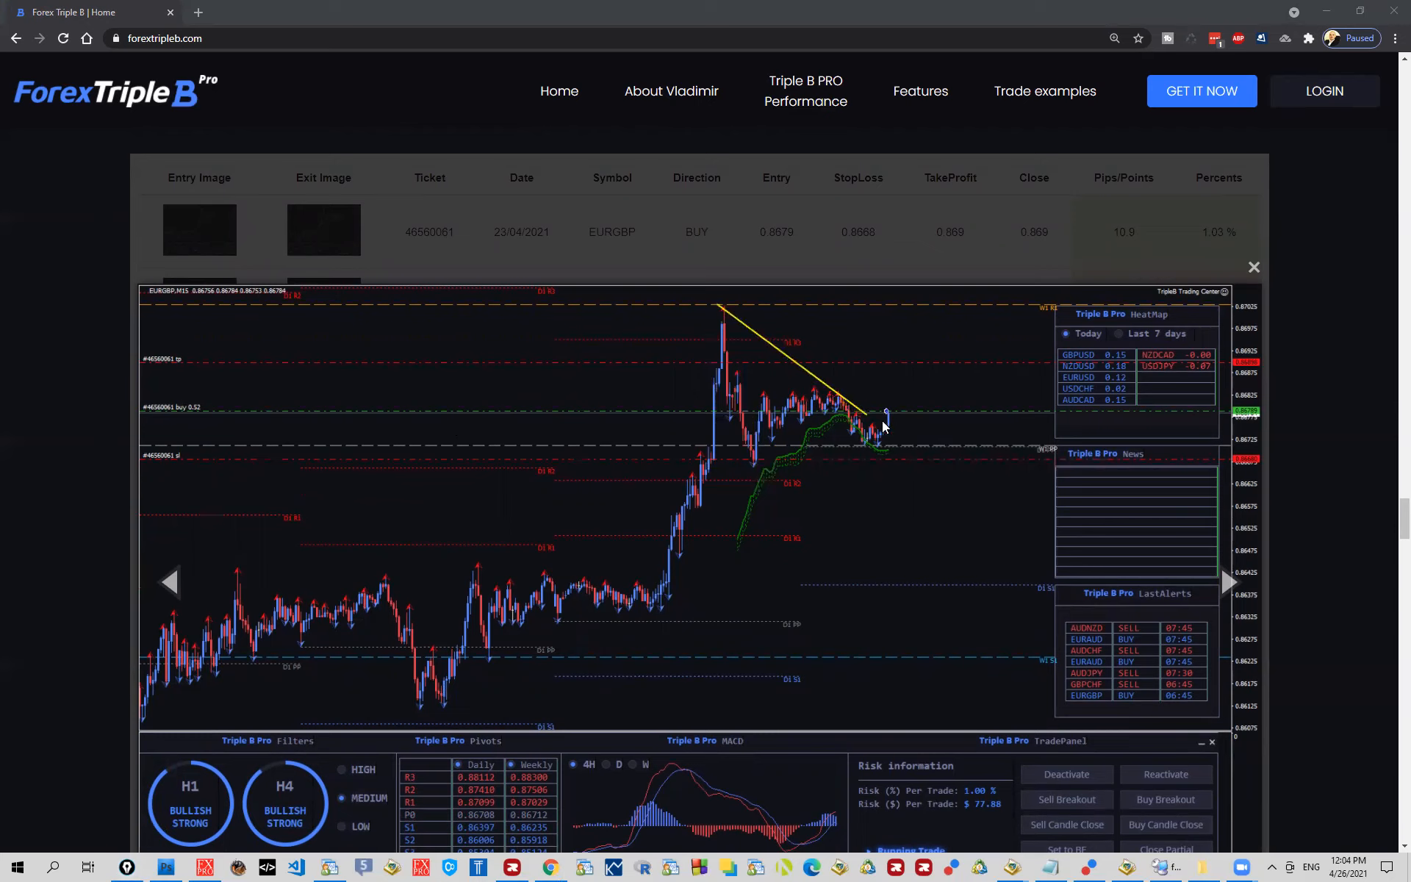
left_click_drag(725, 465, 968, 440)
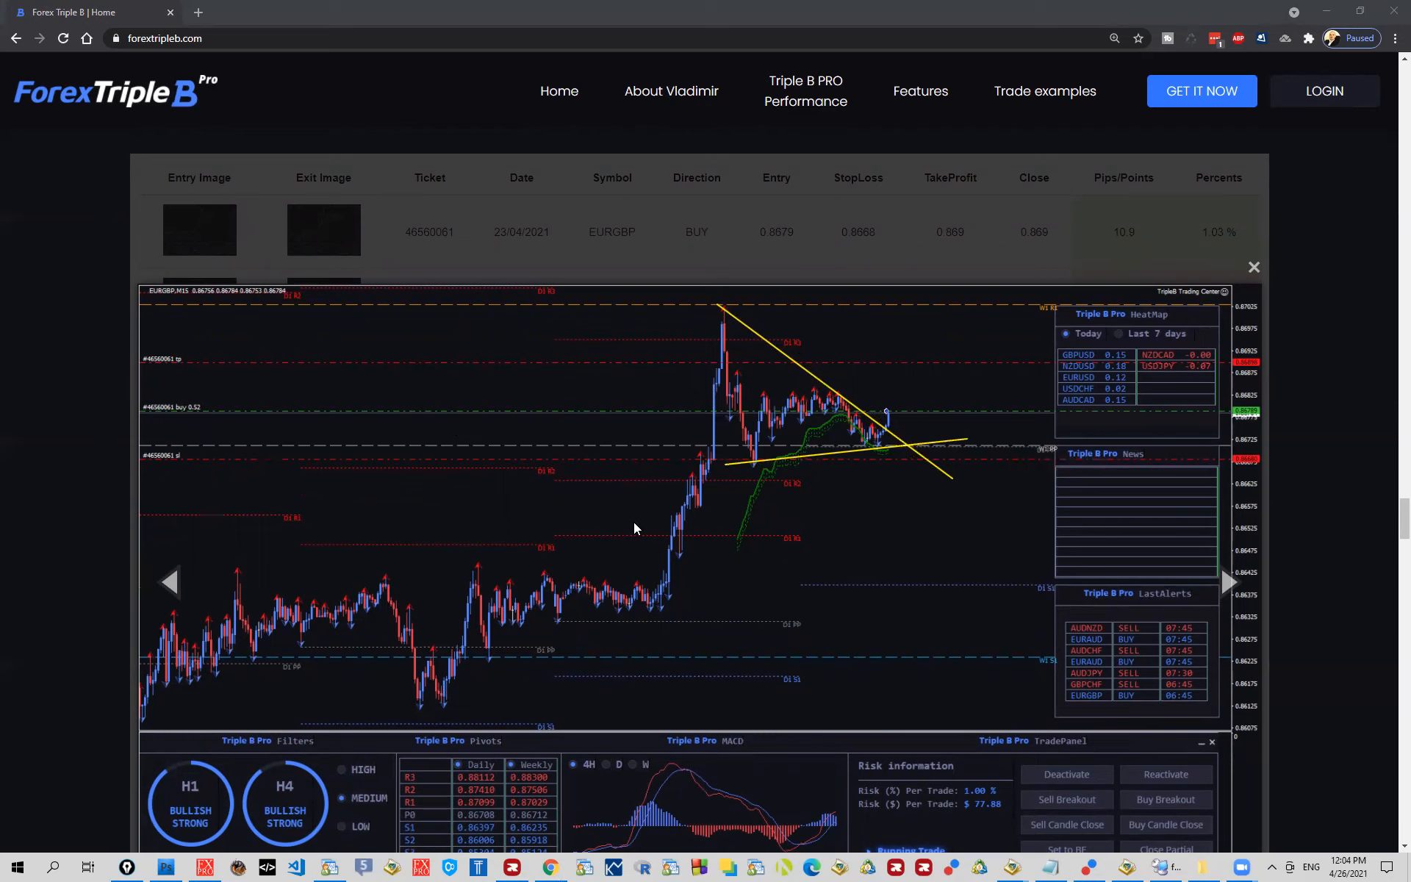
key("Escape")
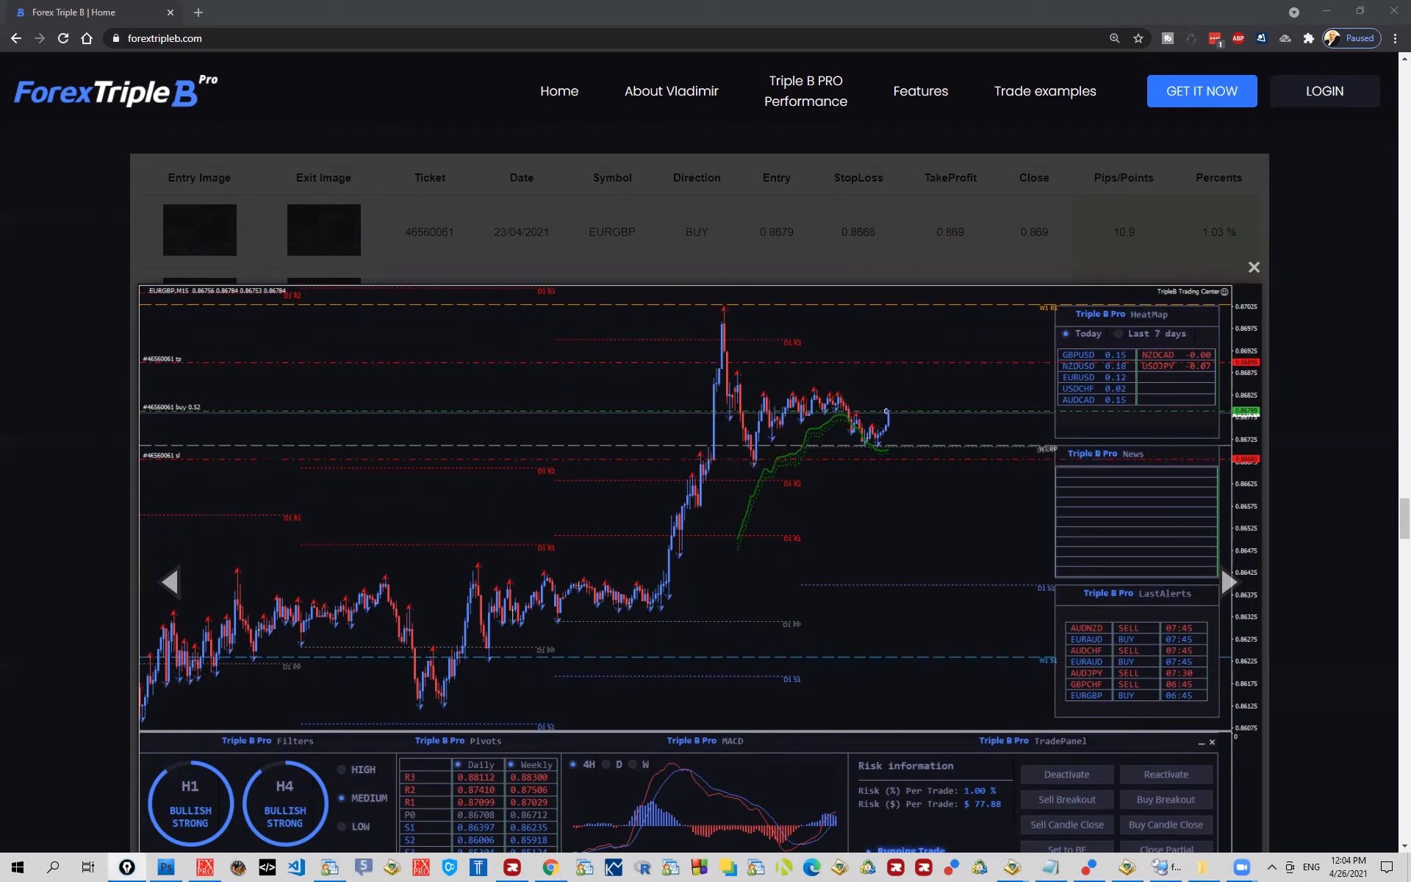
scroll(552, 472, "down", 1)
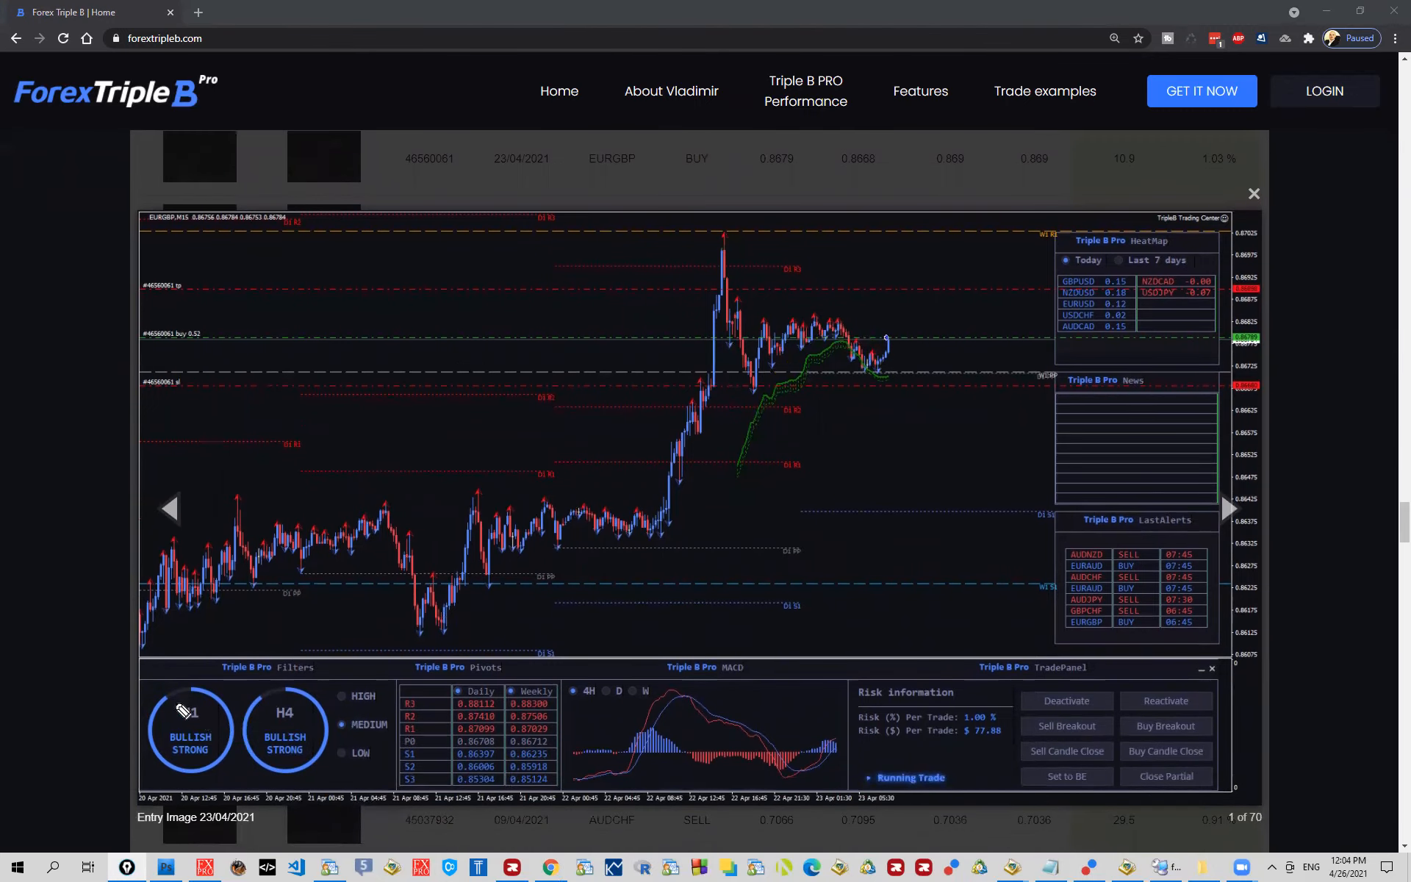
left_click_drag(152, 678, 168, 686)
left_click_drag(267, 673, 278, 689)
left_click_drag(181, 722, 300, 725)
left_click_drag(732, 441, 731, 494)
key("ctrl+z")
left_click_drag(667, 678, 860, 728)
left_click_drag(567, 703, 593, 702)
key("e")
left_click_drag(694, 372, 970, 408)
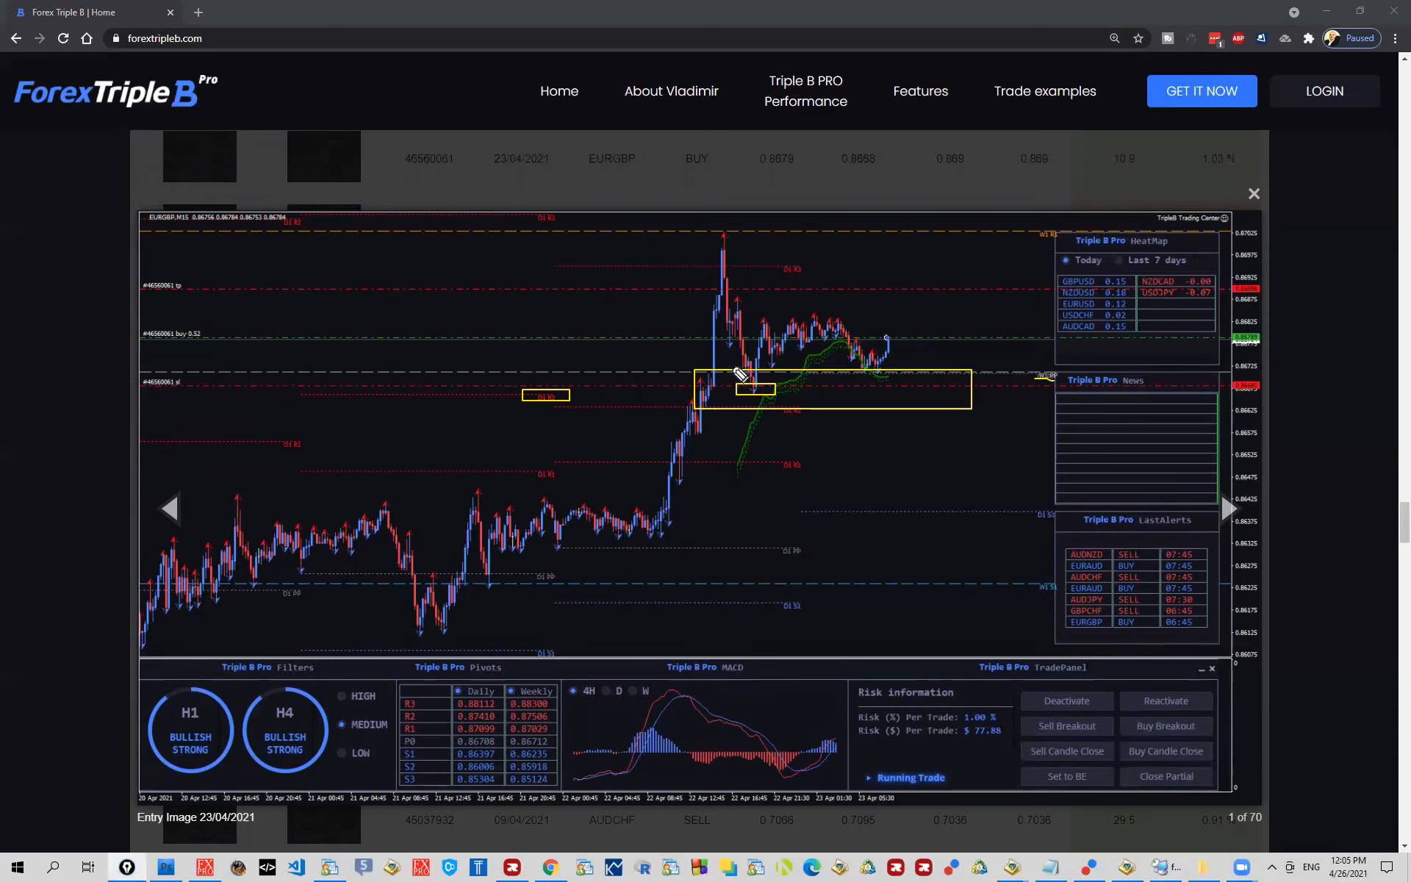
mouse_move(693, 413)
left_mouse_down()
mouse_move(715, 378)
mouse_move(732, 250)
mouse_move(750, 397)
mouse_move(900, 392)
left_mouse_up()
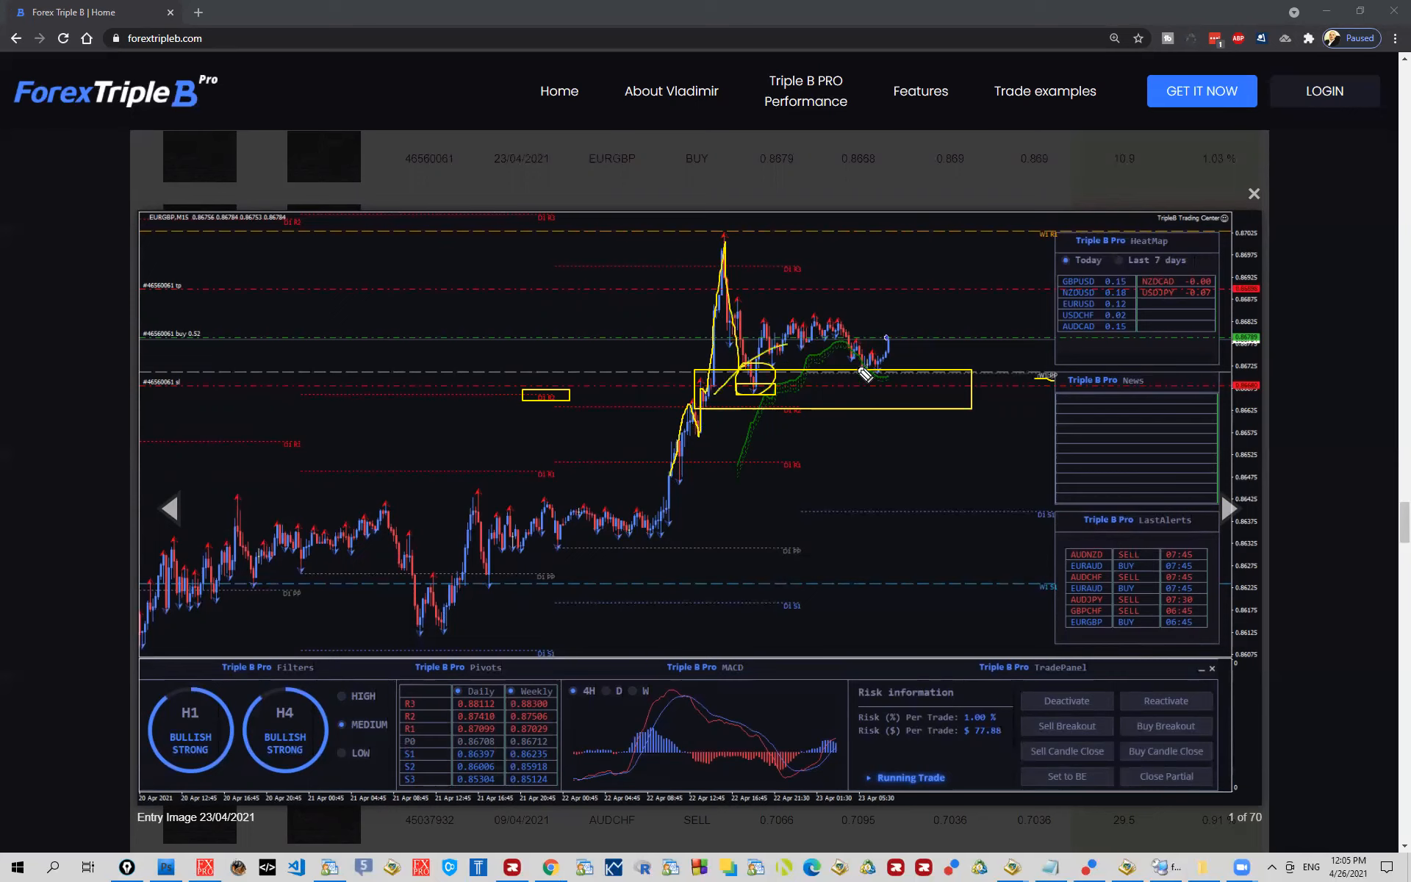
left_click_drag(507, 394, 1002, 392)
left_click_drag(832, 388, 973, 308)
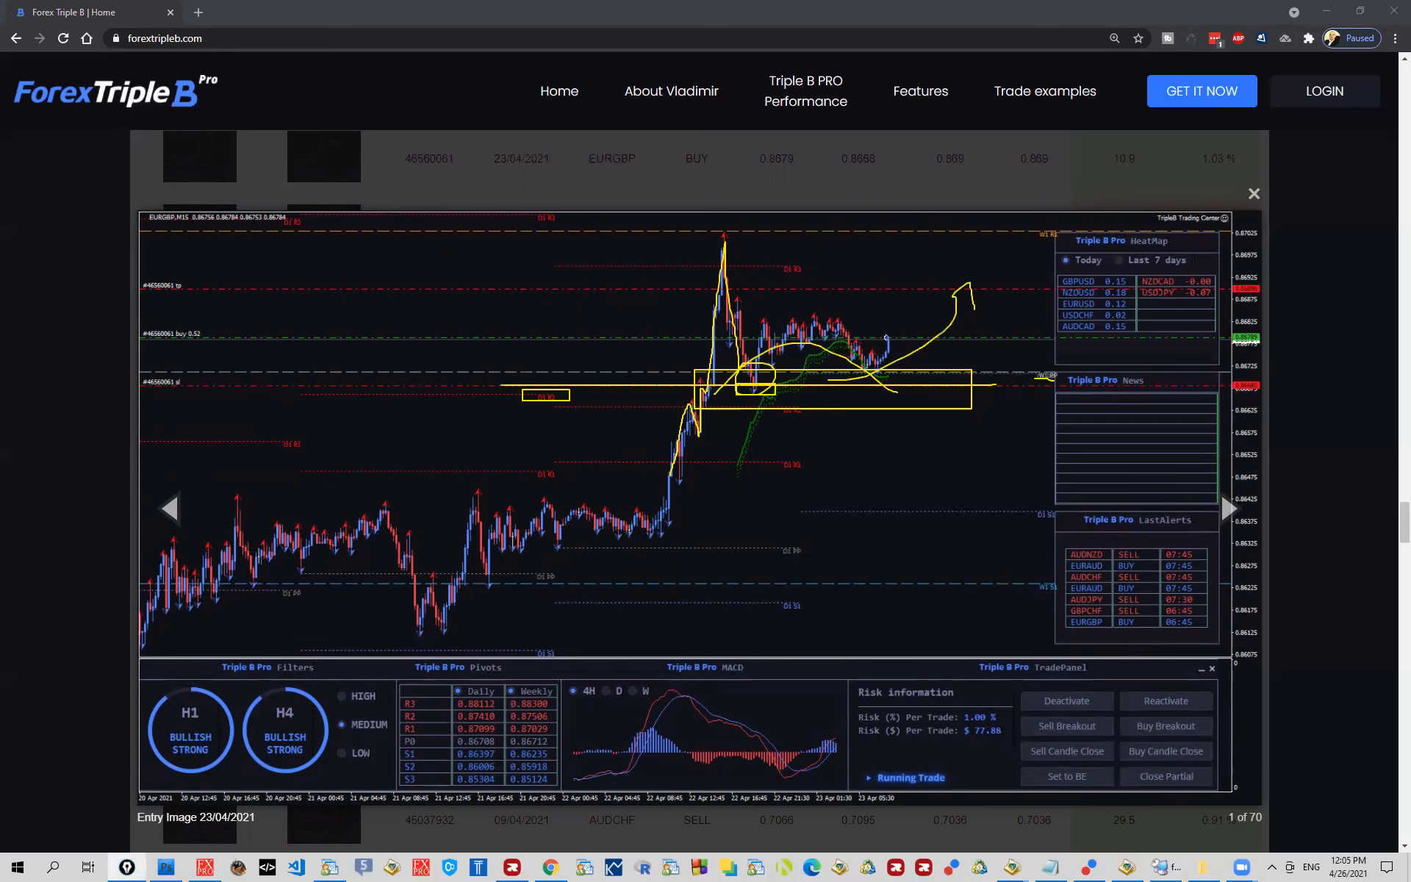
key("e")
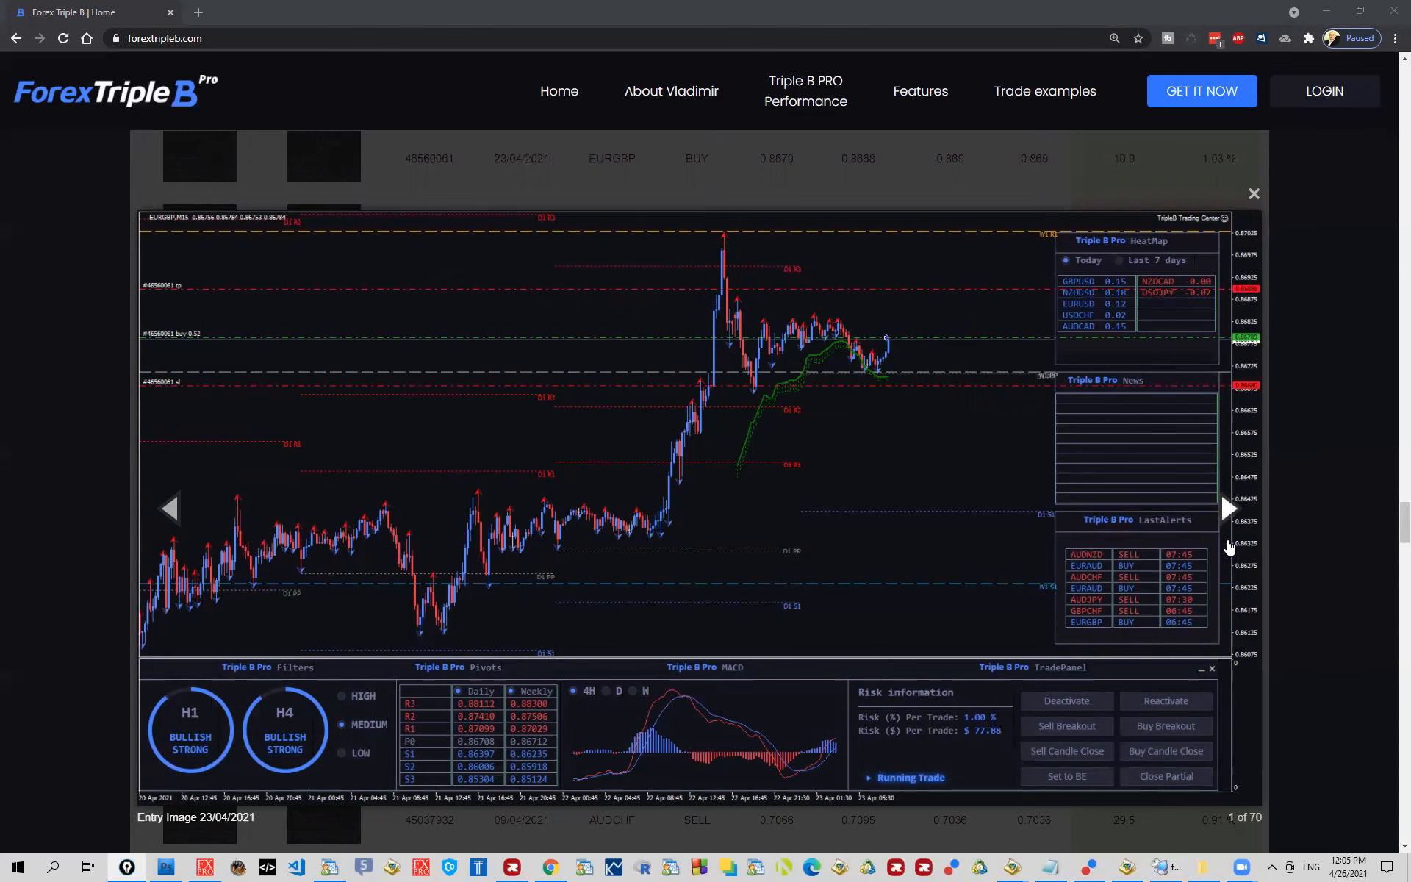
Step: View the EURGBP trade's exit chart in the lightbox, then close it back to the trade examples table
left_click(1230, 508)
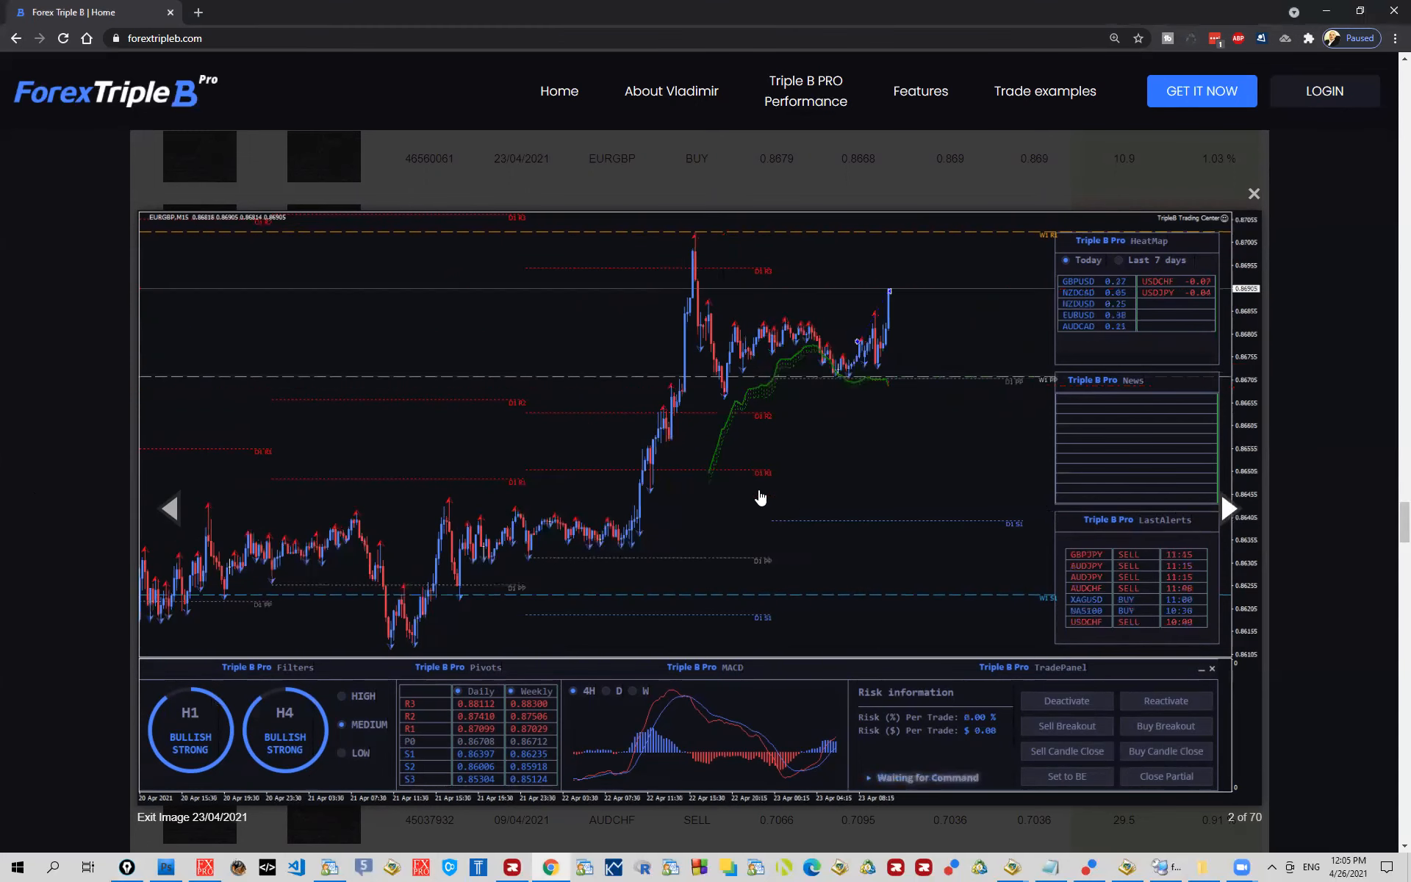
left_click(1253, 196)
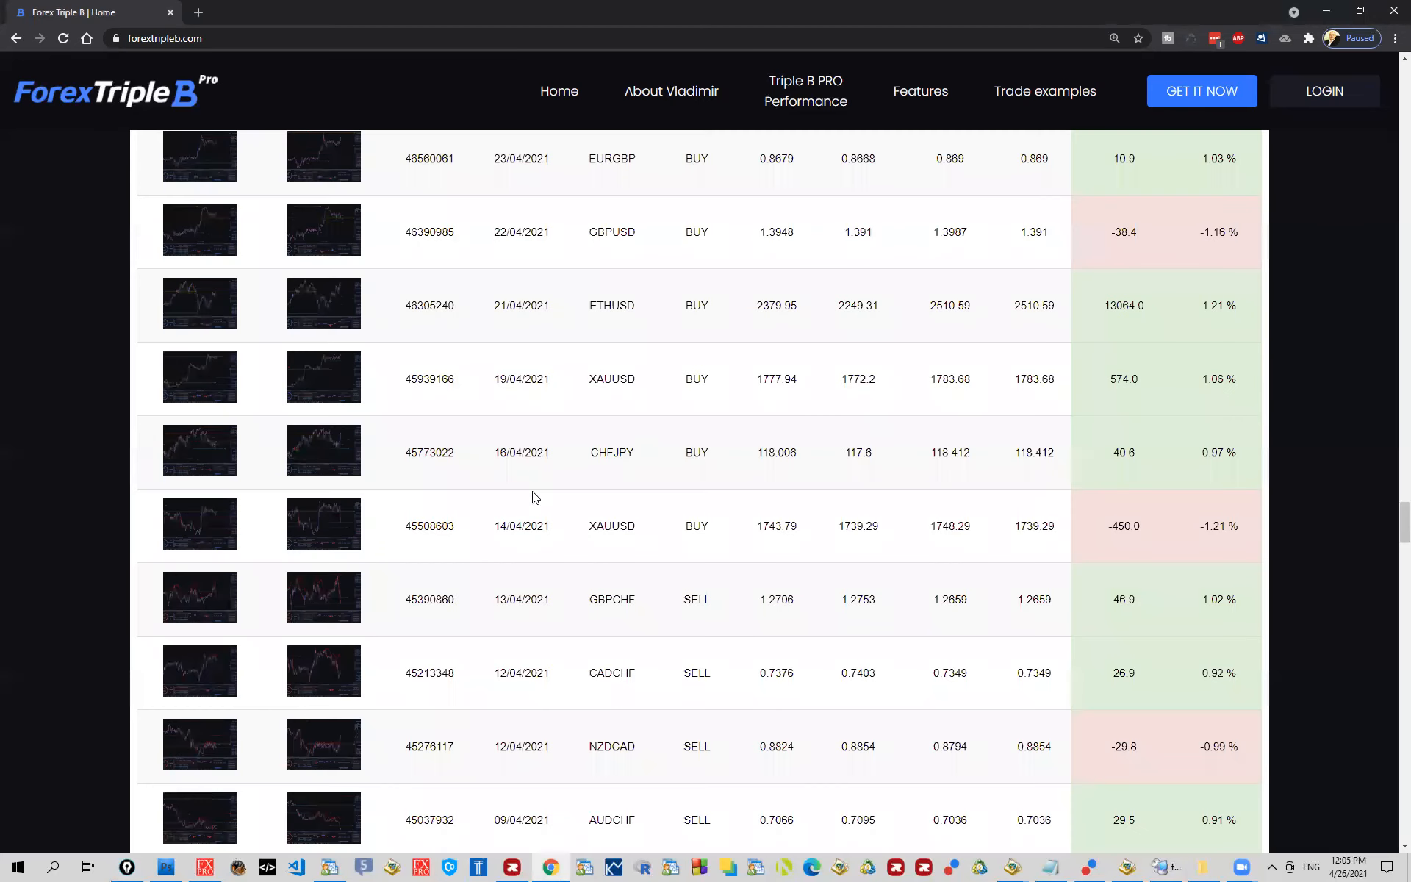
scroll(532, 498, "up", 2)
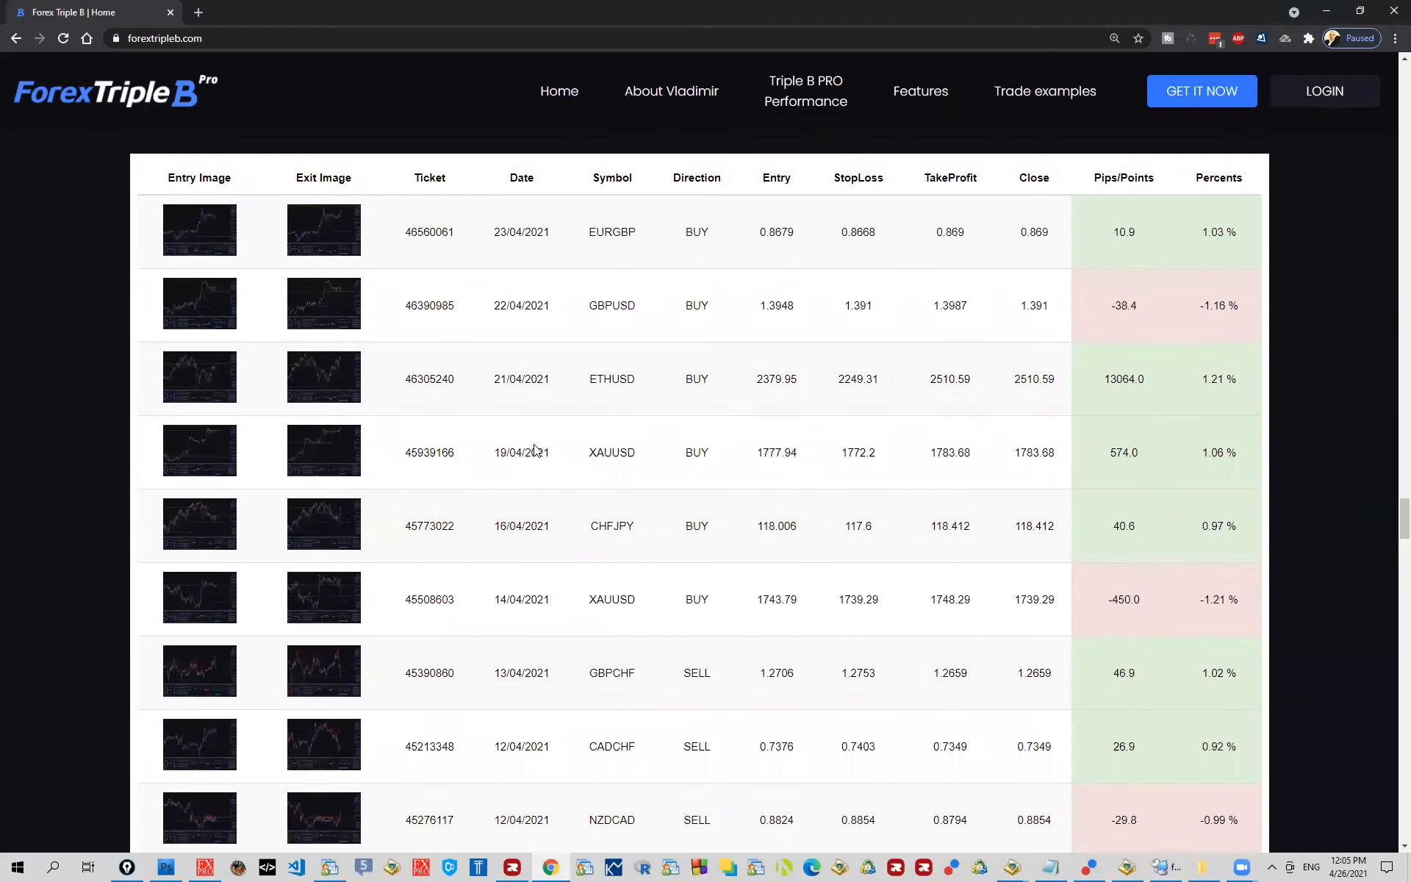